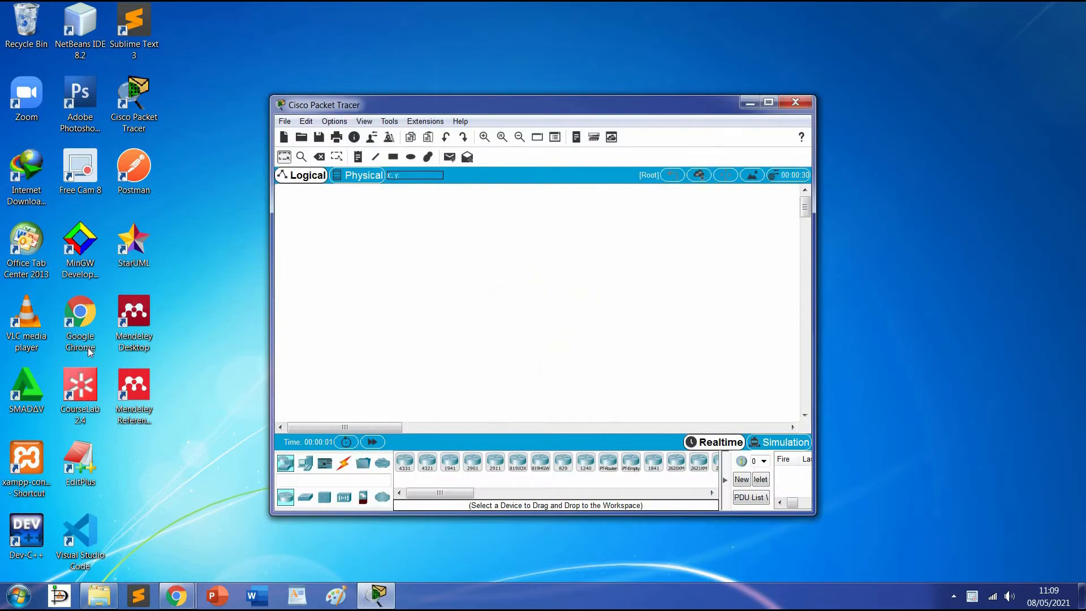
# Maximize the workspace window and set the rectangle shape to use a yellow fill colour.
pyautogui.click(769, 103)
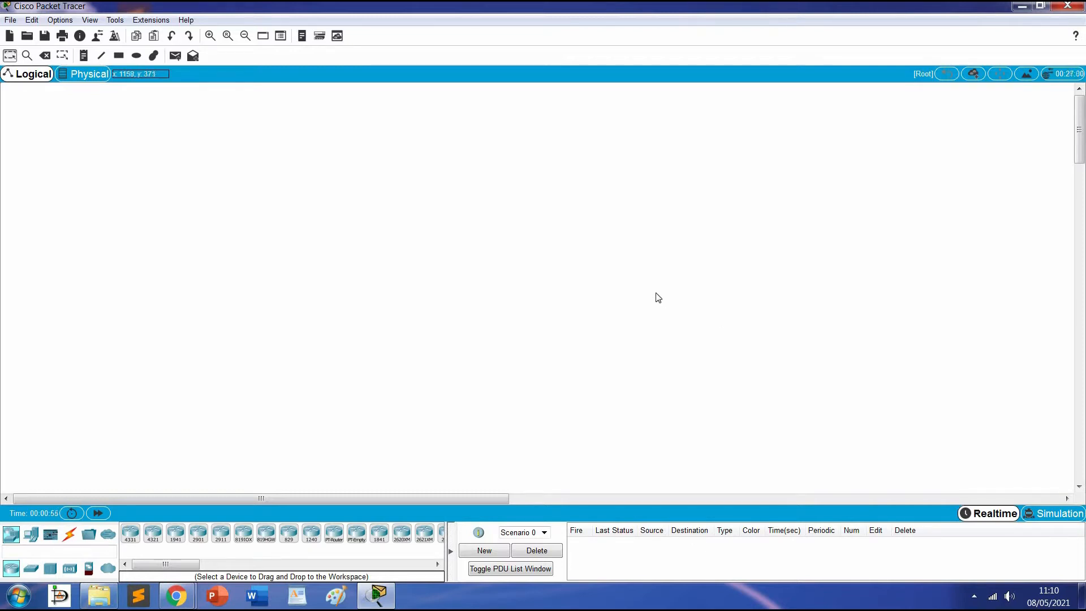
pyautogui.click(120, 56)
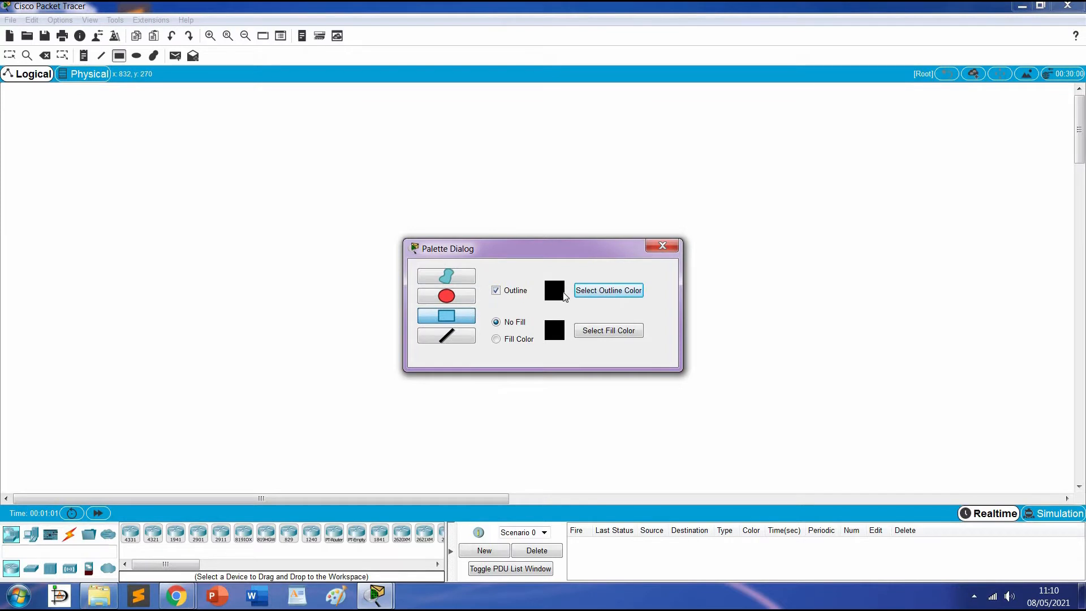
pyautogui.click(516, 341)
pyautogui.click(598, 333)
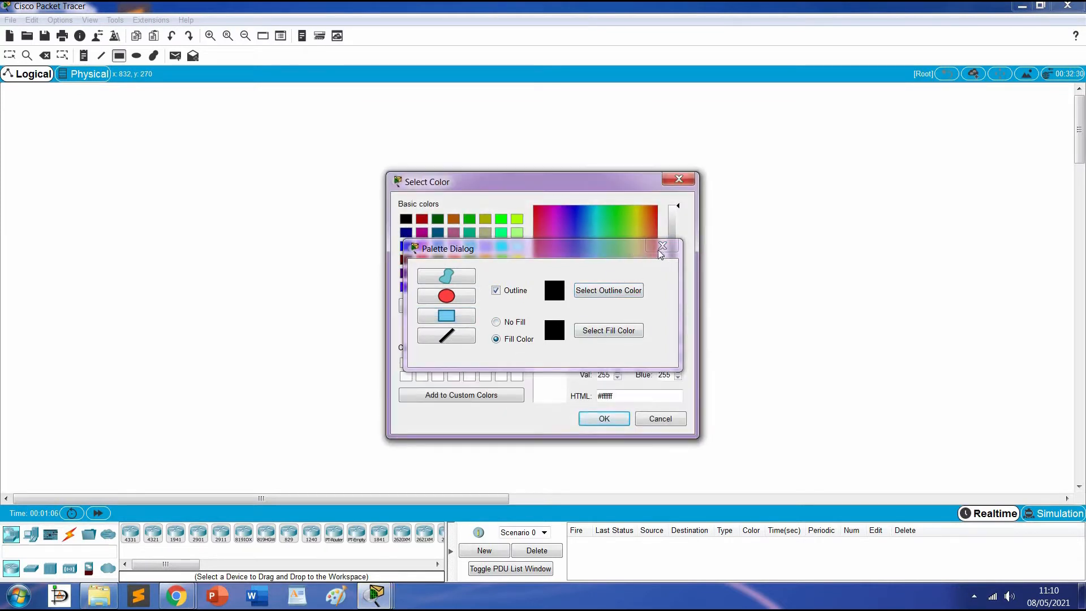
pyautogui.click(603, 207)
pyautogui.moveTo(598, 184); pyautogui.dragTo(603, 159)
pyautogui.moveTo(759, 162); pyautogui.dragTo(888, 164)
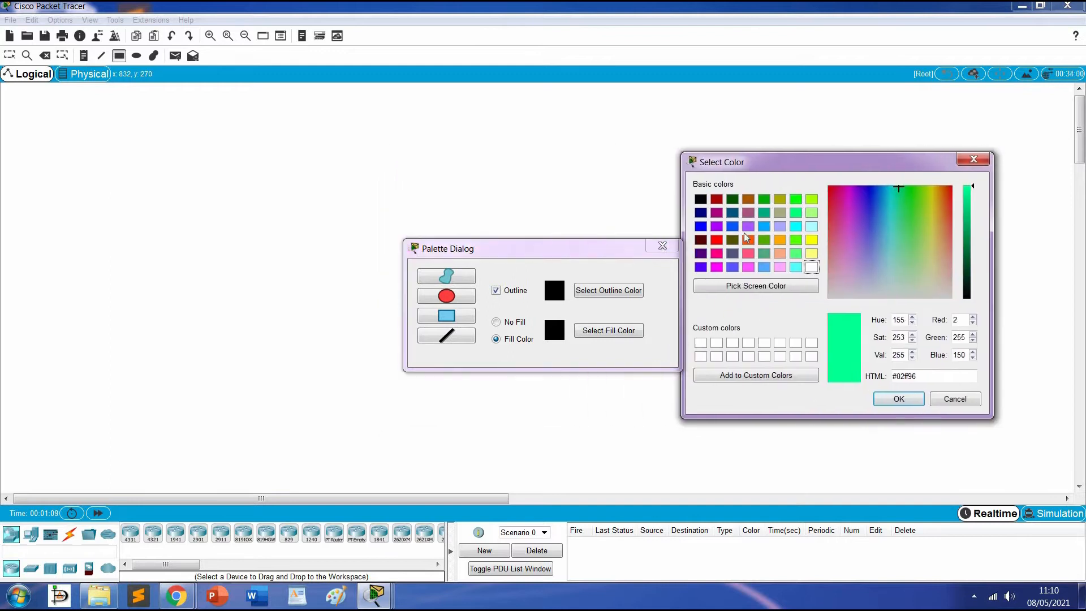
pyautogui.click(931, 187)
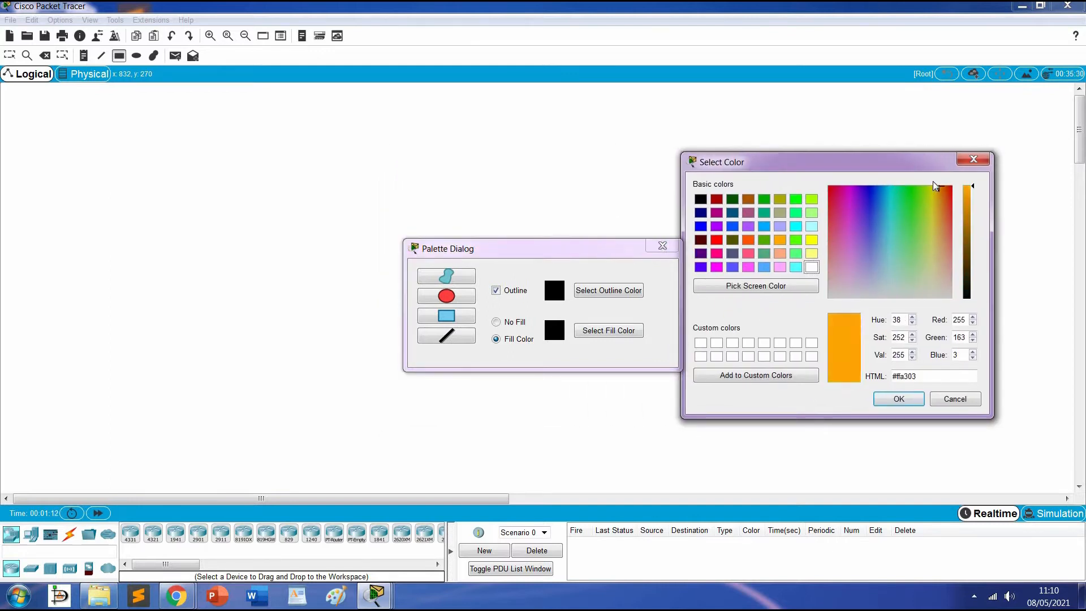
pyautogui.click(899, 399)
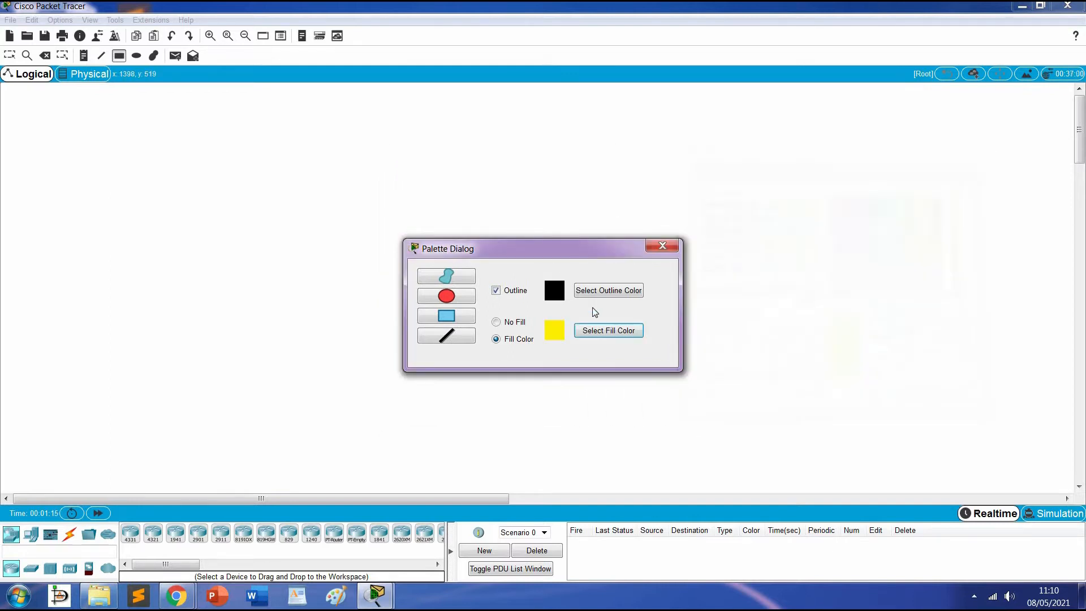
# Set the outline to dark yellow and draw a rectangle filling the full width of the workspace's lower part.
pyautogui.click(609, 290)
pyautogui.moveTo(914, 183); pyautogui.dragTo(935, 176)
pyautogui.moveTo(930, 245); pyautogui.dragTo(971, 216)
pyautogui.click(917, 400)
pyautogui.moveTo(558, 249); pyautogui.dragTo(714, 25)
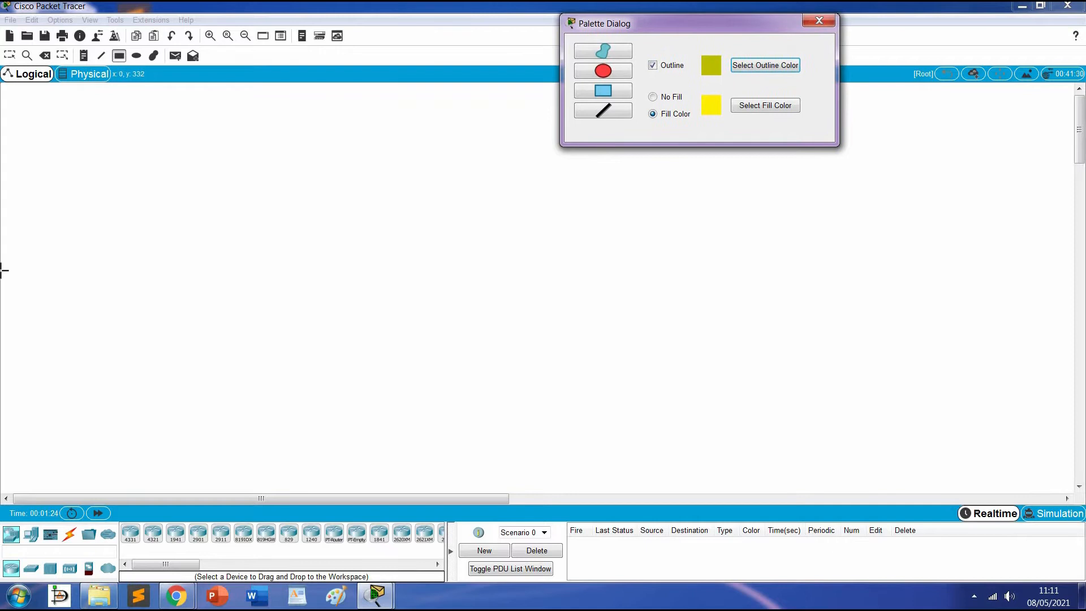
pyautogui.moveTo(5, 270); pyautogui.dragTo(1077, 496)
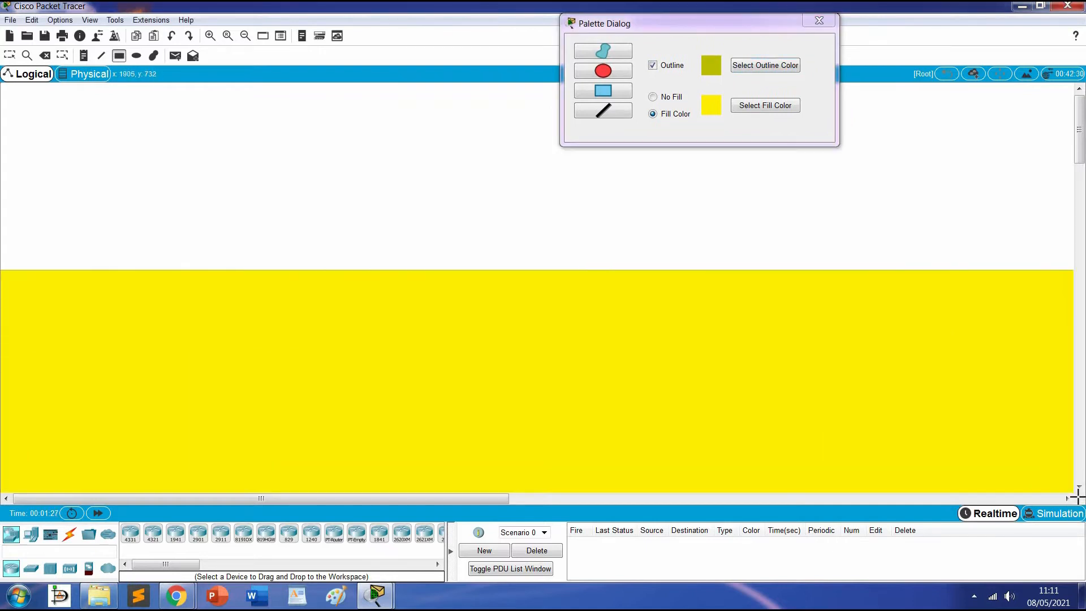
# Set the rectangle fill colour to cyan and the outline colour to darker cyan #00bdc7.
pyautogui.click(765, 106)
pyautogui.moveTo(605, 230); pyautogui.dragTo(594, 199)
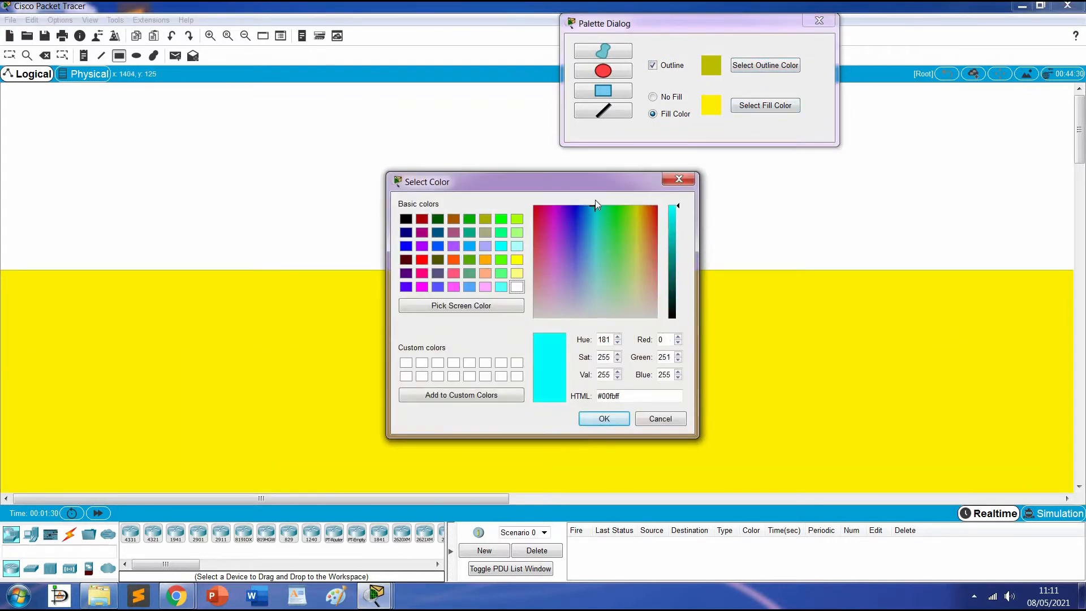
pyautogui.click(603, 418)
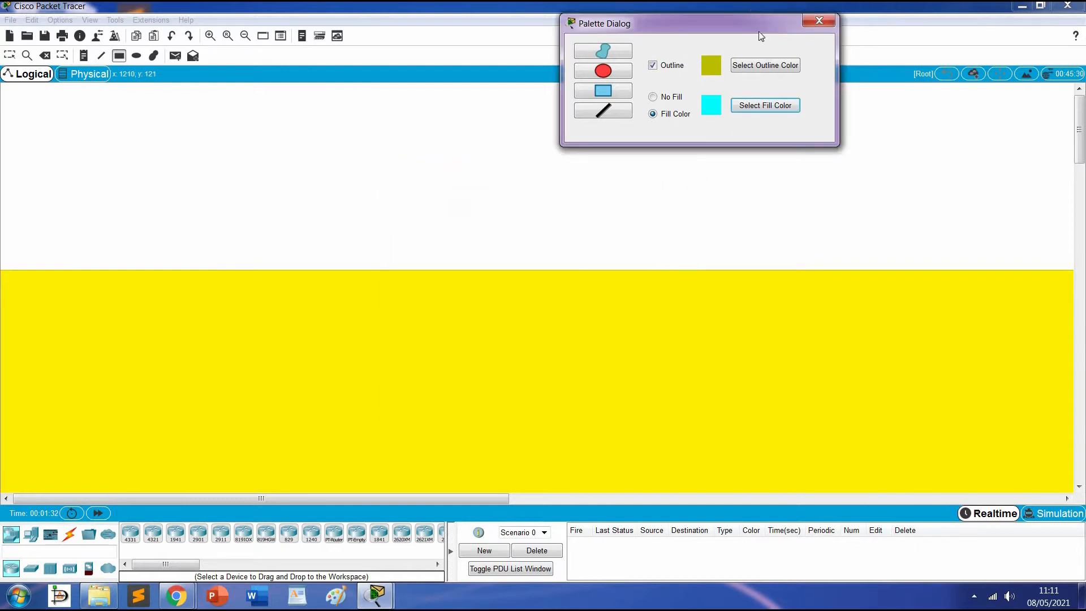
pyautogui.click(761, 65)
pyautogui.moveTo(596, 246); pyautogui.dragTo(595, 187)
pyautogui.click(676, 230)
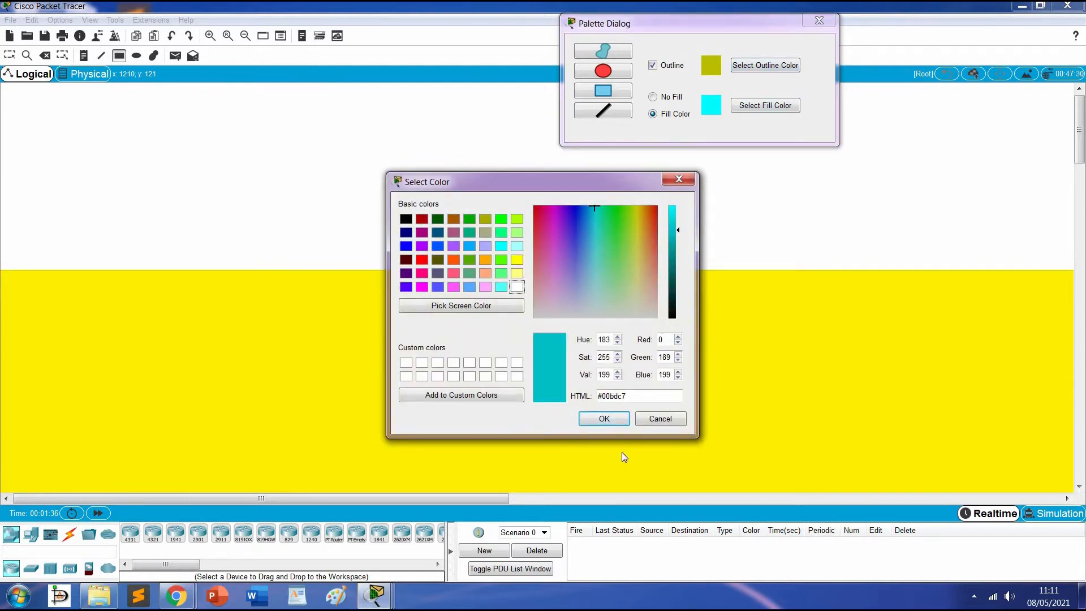
pyautogui.click(602, 419)
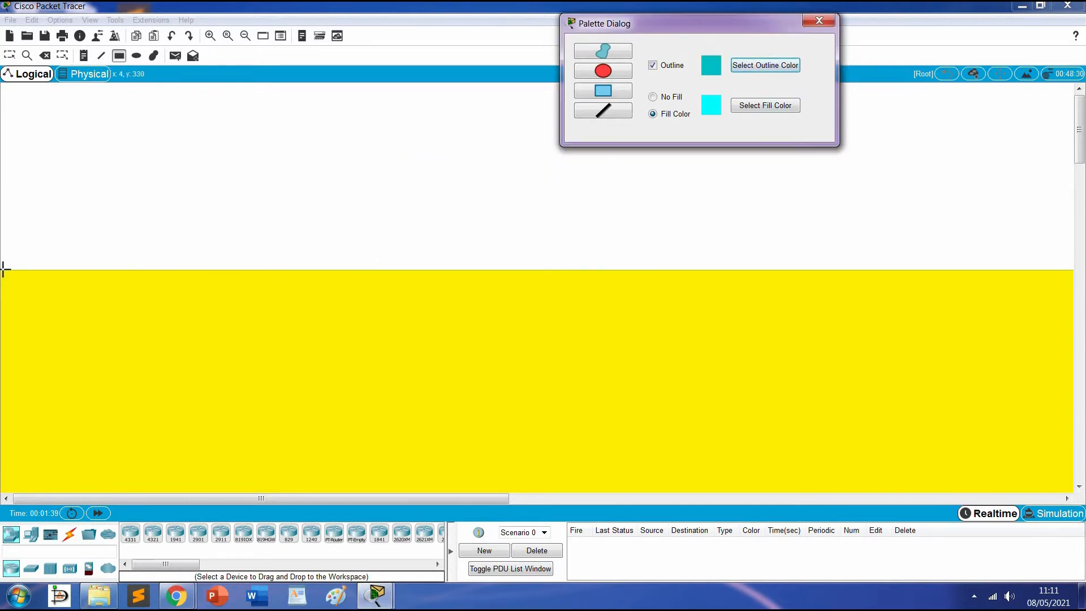
# Draw a cyan rectangle covering the full width of the workspace above the yellow area and close the palette.
pyautogui.moveTo(2, 270)
pyautogui.mouseDown()
pyautogui.moveTo(332, 218)
pyautogui.moveTo(567, 164)
pyautogui.moveTo(801, 157)
pyautogui.mouseUp()
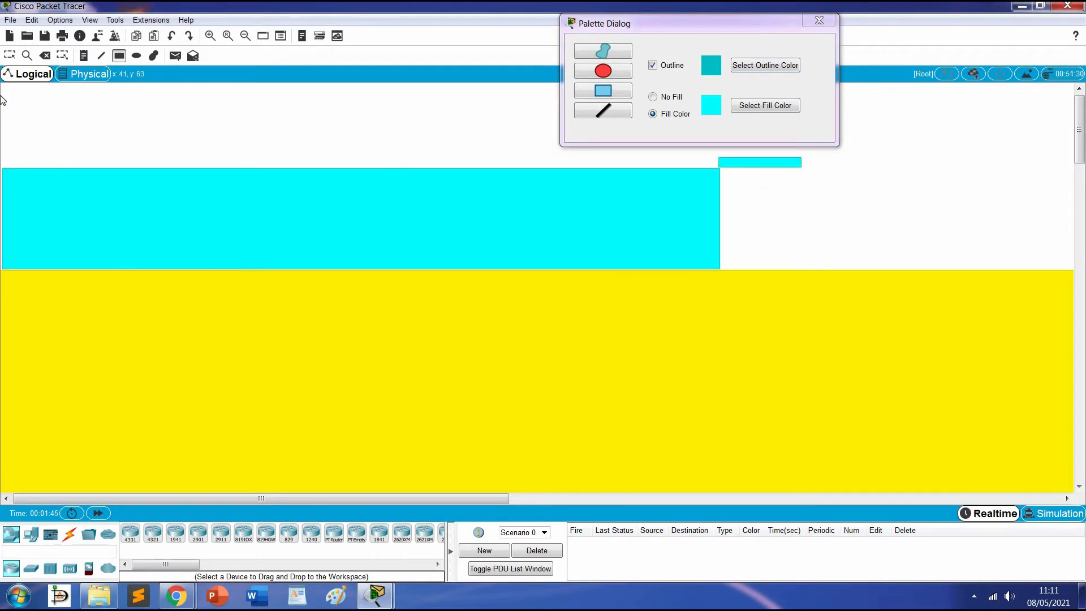
pyautogui.moveTo(2, 84); pyautogui.dragTo(1075, 269)
pyautogui.click(809, 23)
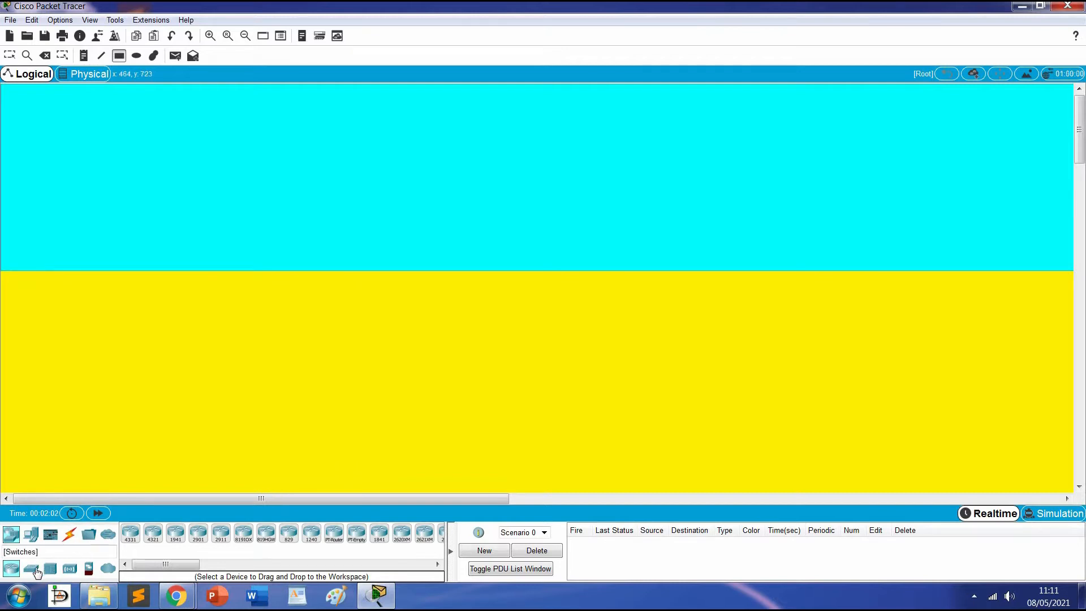
# Place a PT-Cloud low in the yellow area near its left edge and a PT-Router above it on the colour boundary.
pyautogui.click(108, 568)
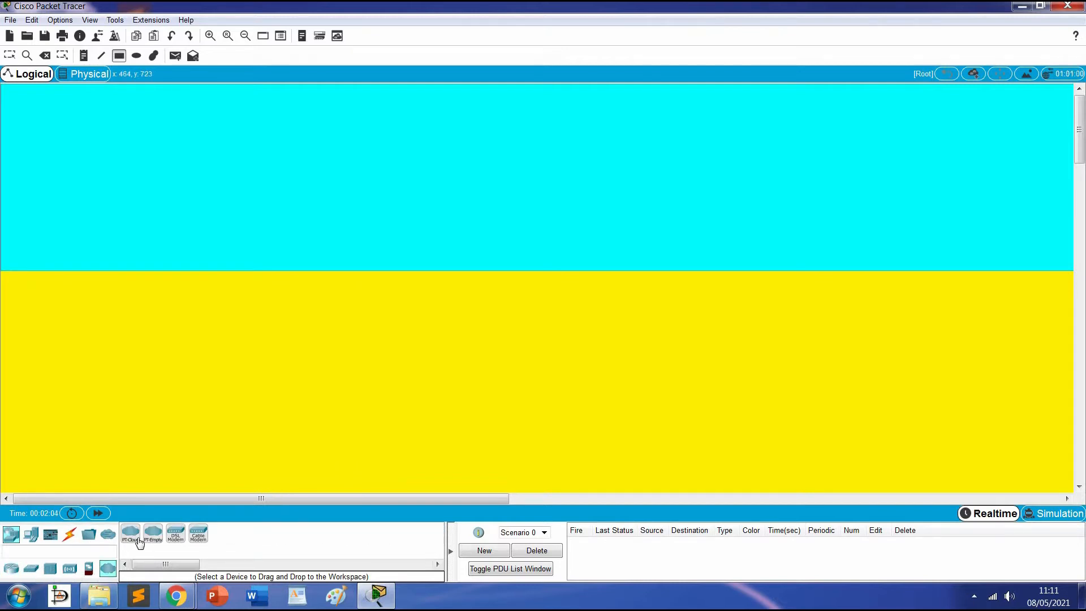
pyautogui.click(136, 540)
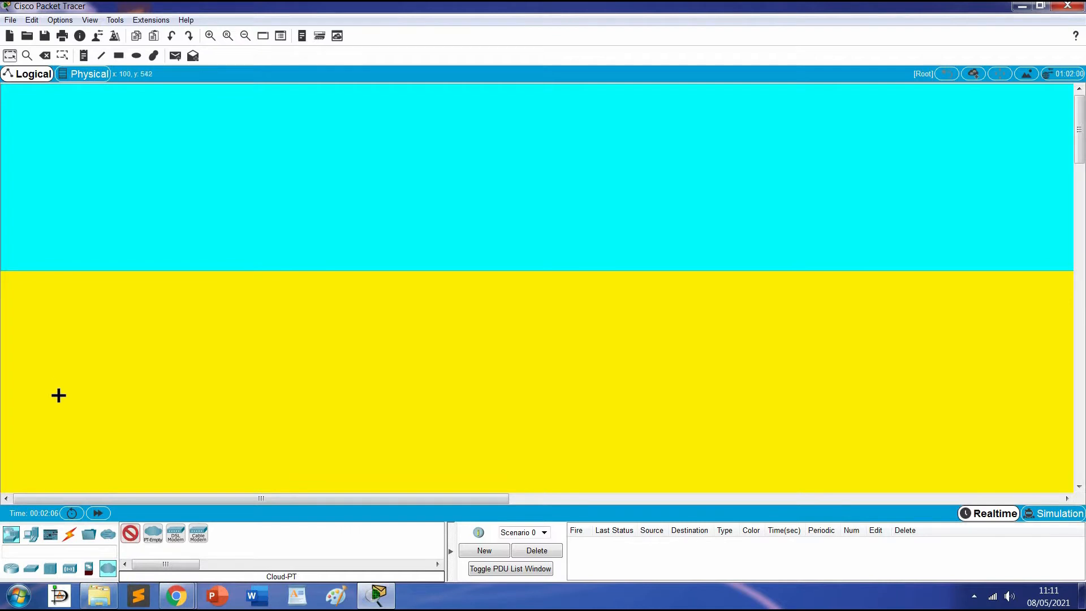
pyautogui.click(63, 398)
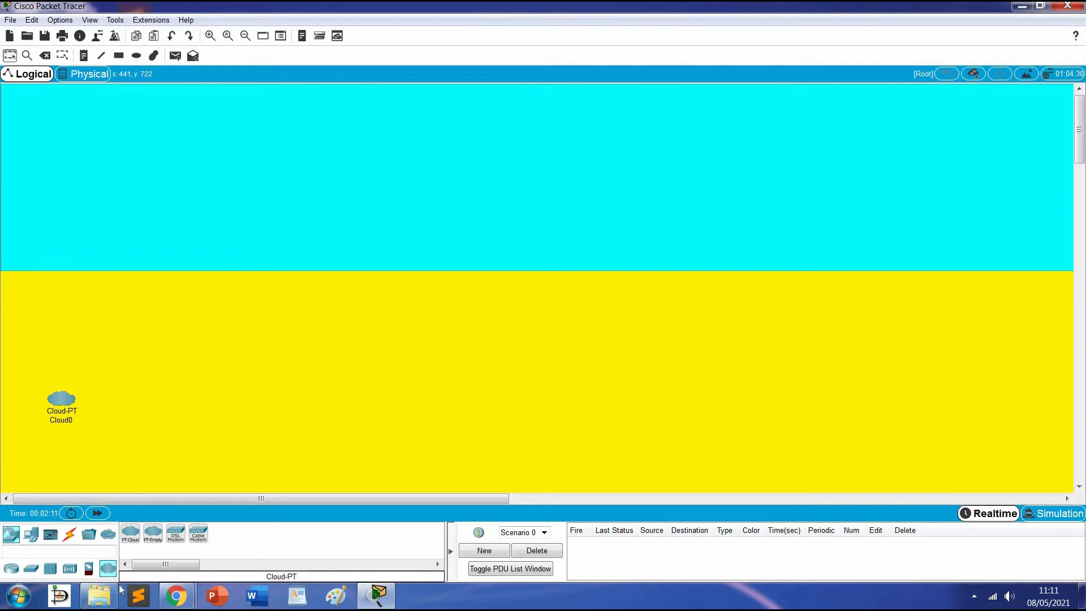
pyautogui.click(12, 570)
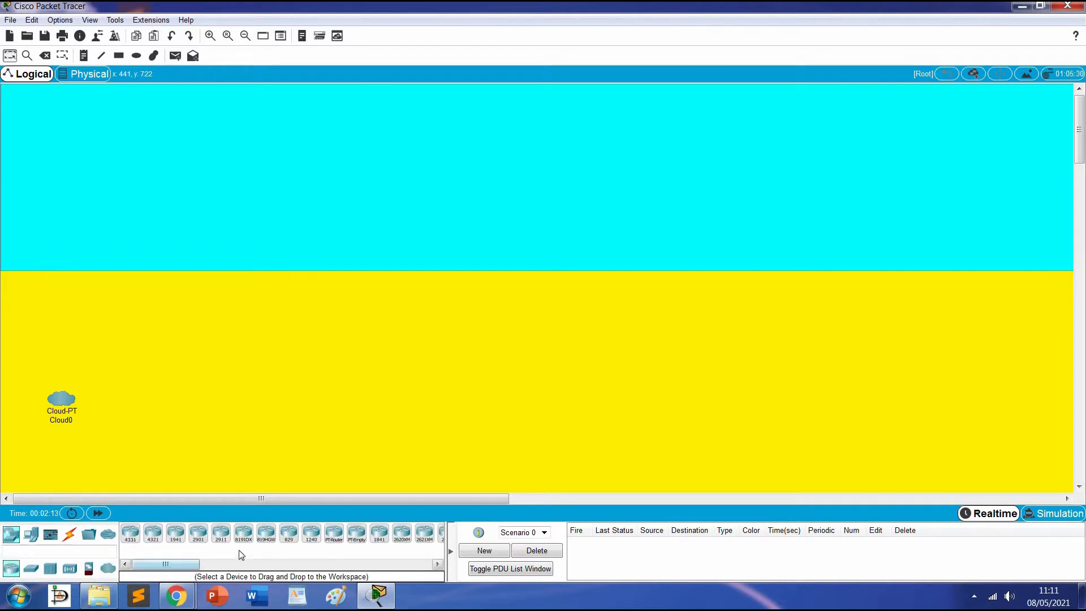
pyautogui.click(334, 534)
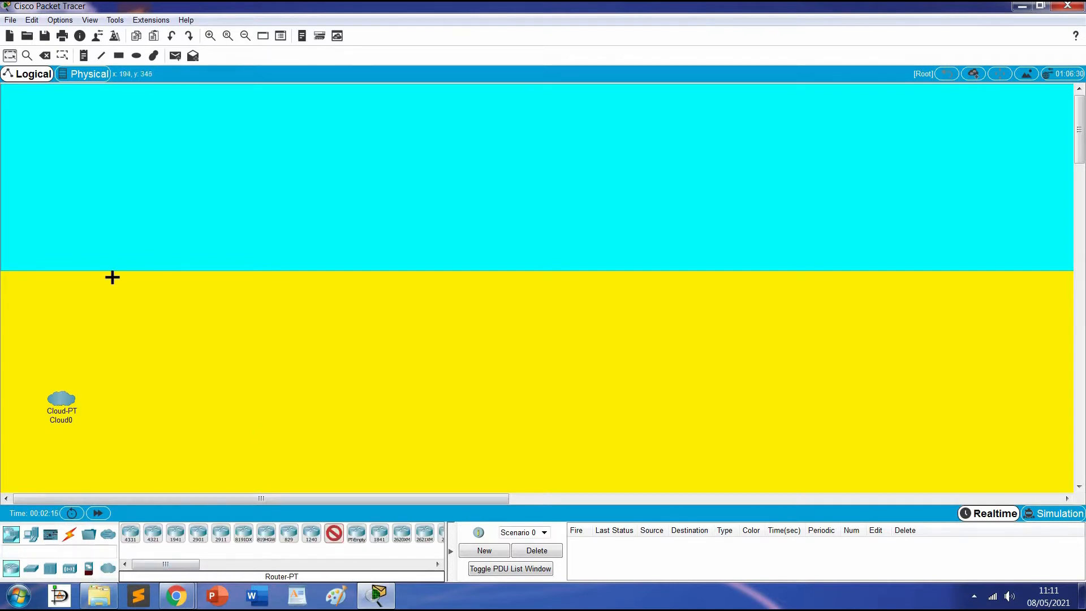
pyautogui.click(84, 271)
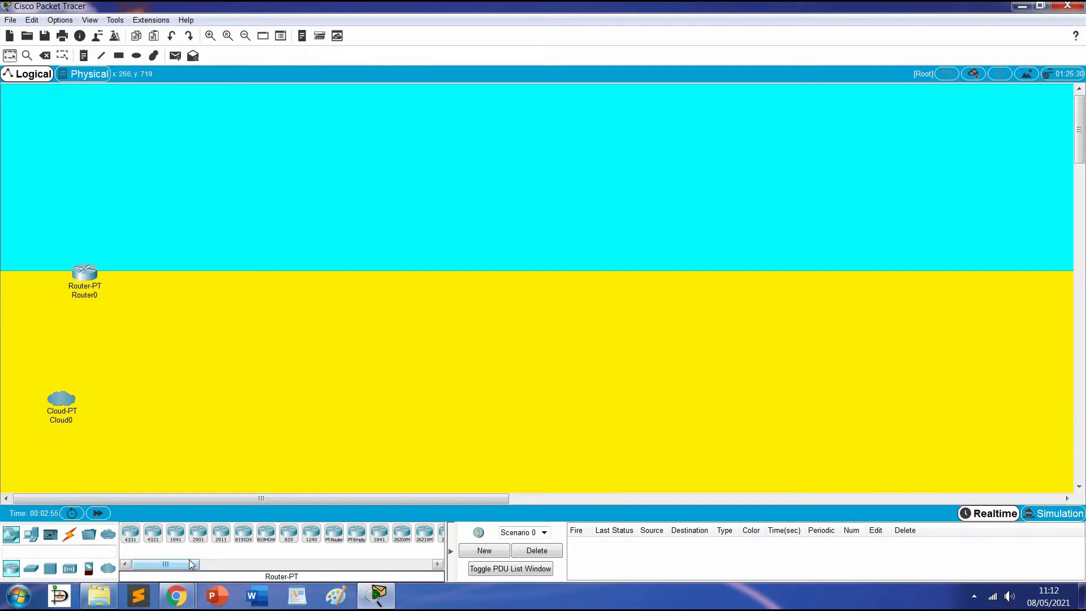
# Place a Server-PT in the cyan area above the router.
pyautogui.click(30, 533)
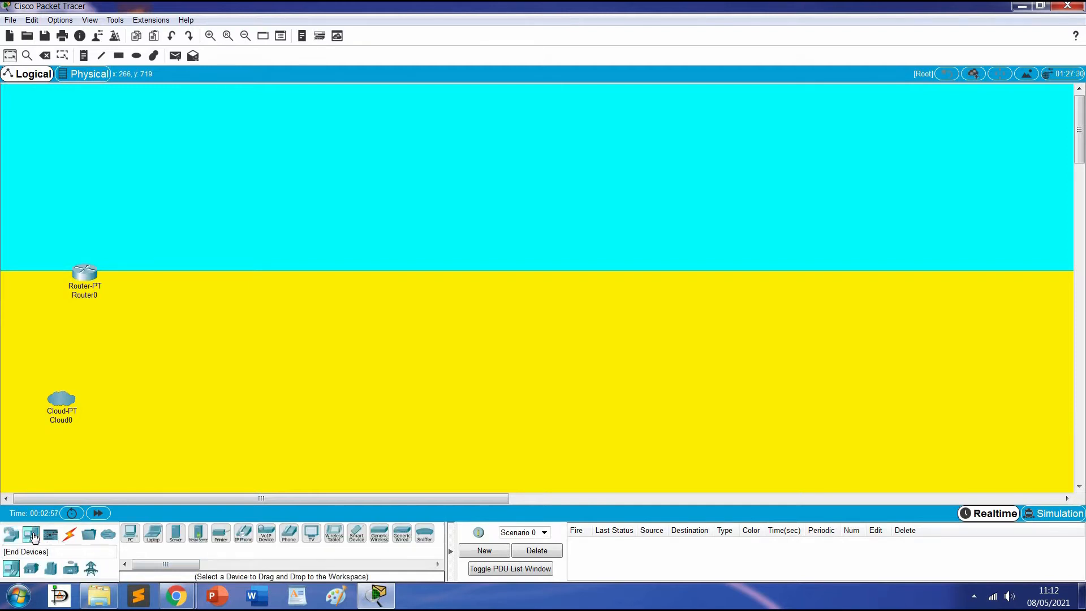
pyautogui.click(175, 533)
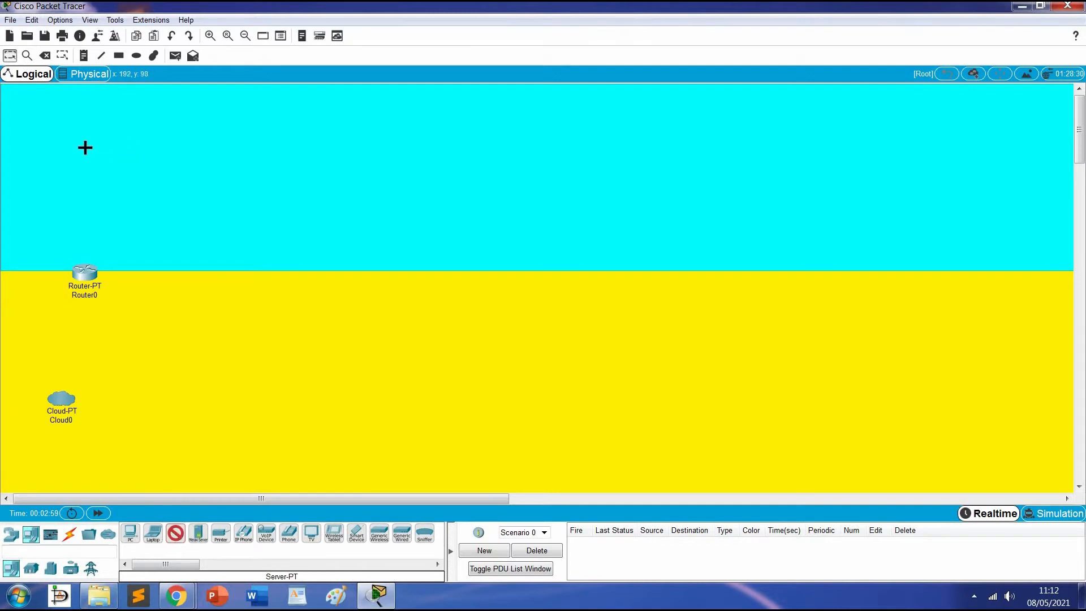
pyautogui.click(65, 156)
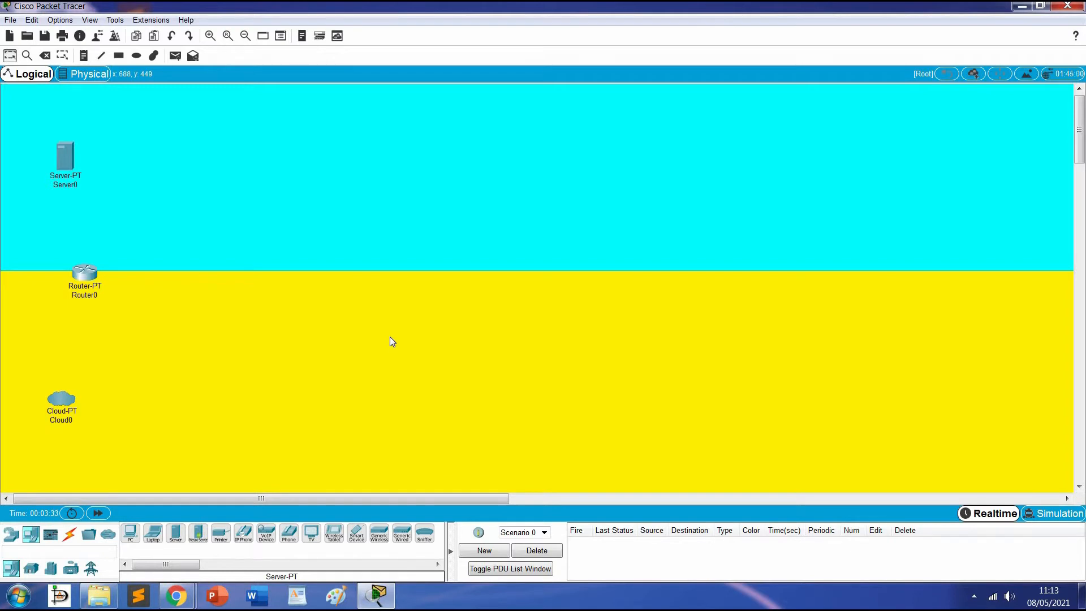
# Place two PT-Switches to the right of the router, one in the yellow area and one in the cyan area.
pyautogui.click(11, 534)
pyautogui.click(31, 570)
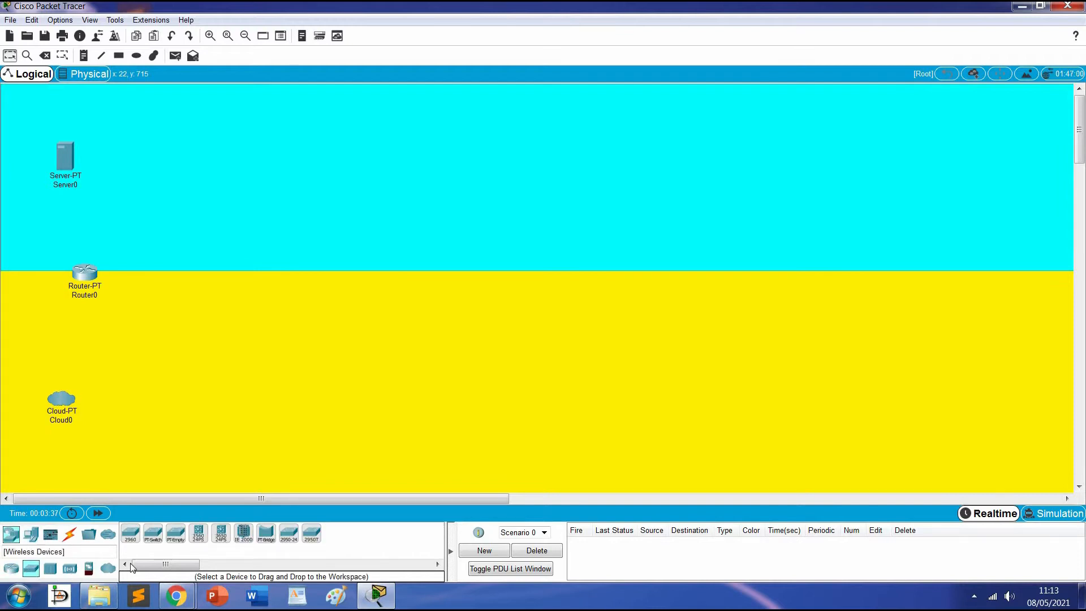
pyautogui.click(156, 541)
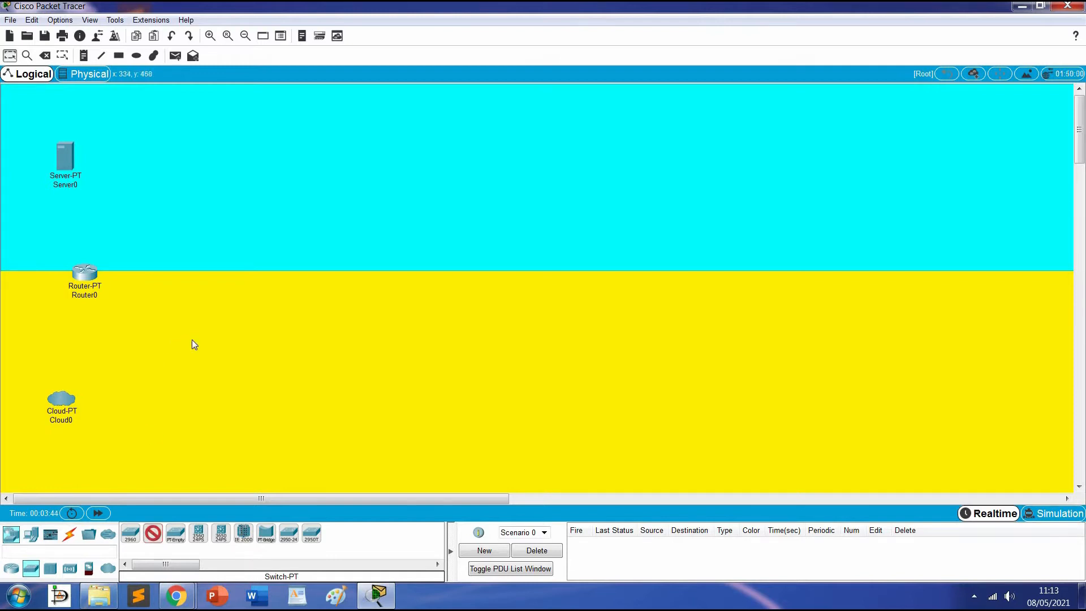
pyautogui.click(192, 342)
pyautogui.click(152, 532)
pyautogui.click(187, 198)
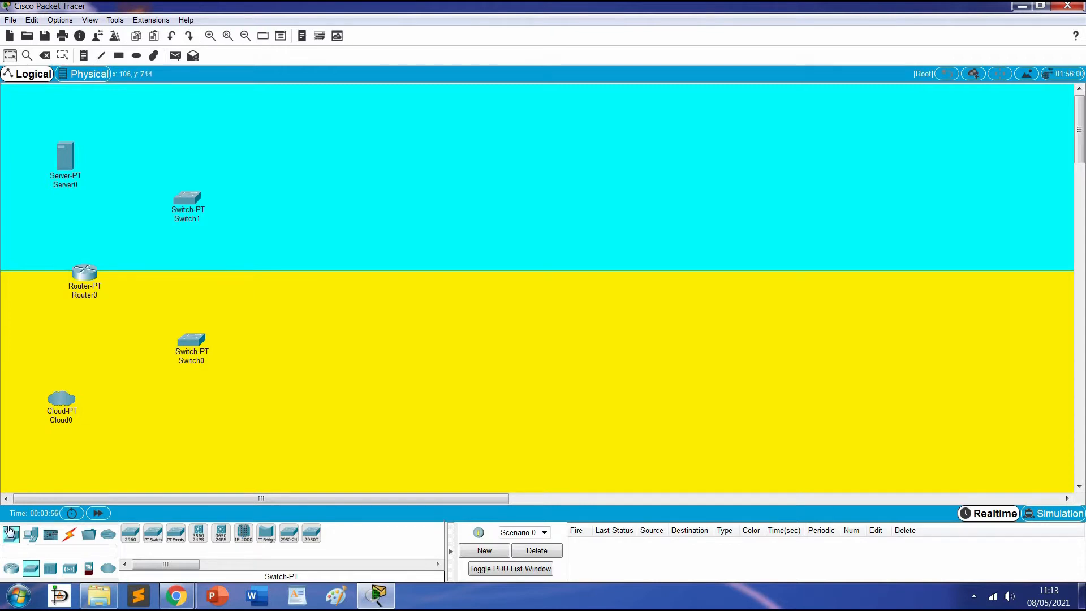
# Place four PCs in the yellow area: three in a row right of the switch and one below the third.
pyautogui.click(31, 534)
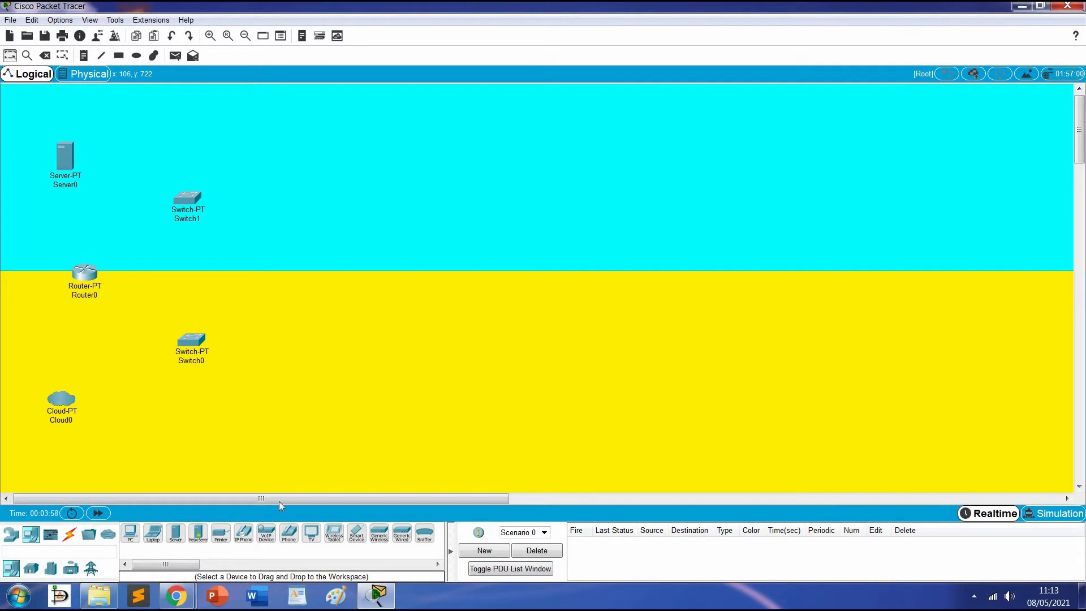
pyautogui.click(130, 533)
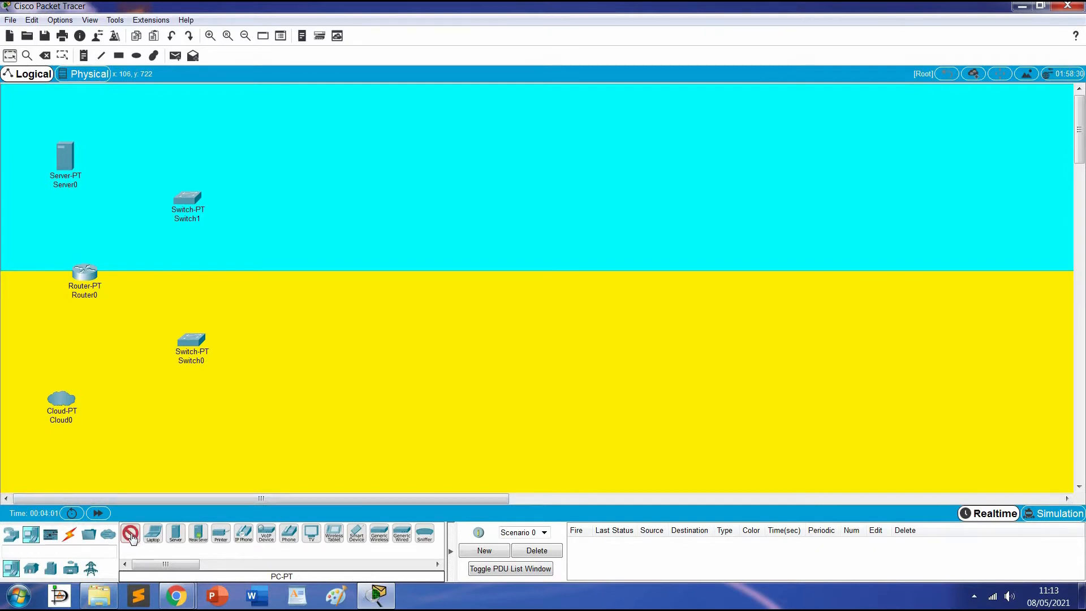
pyautogui.click(368, 341)
pyautogui.click(131, 534)
pyautogui.click(468, 337)
pyautogui.click(131, 534)
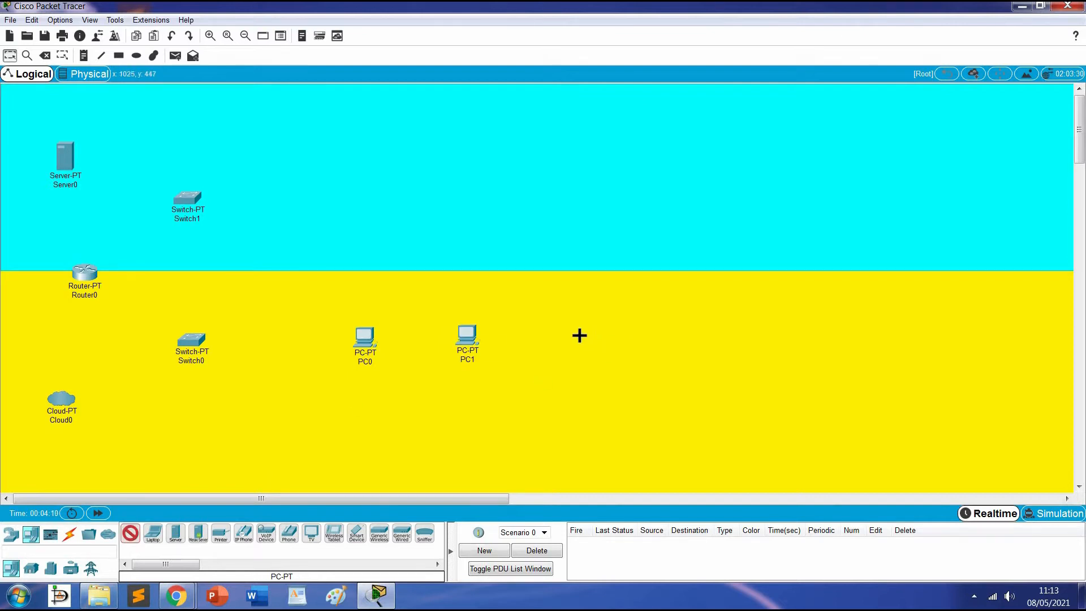
pyautogui.click(579, 336)
pyautogui.click(133, 531)
pyautogui.click(577, 417)
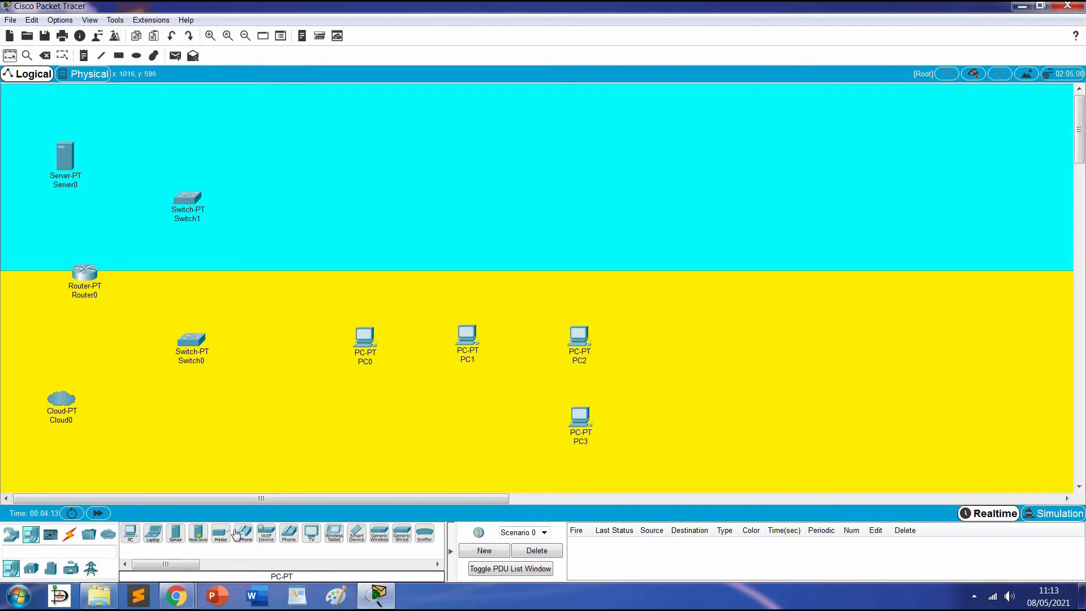
# Place two laptops below the first two PCs and two printers to the right of PC2 and PC3.
pyautogui.click(153, 534)
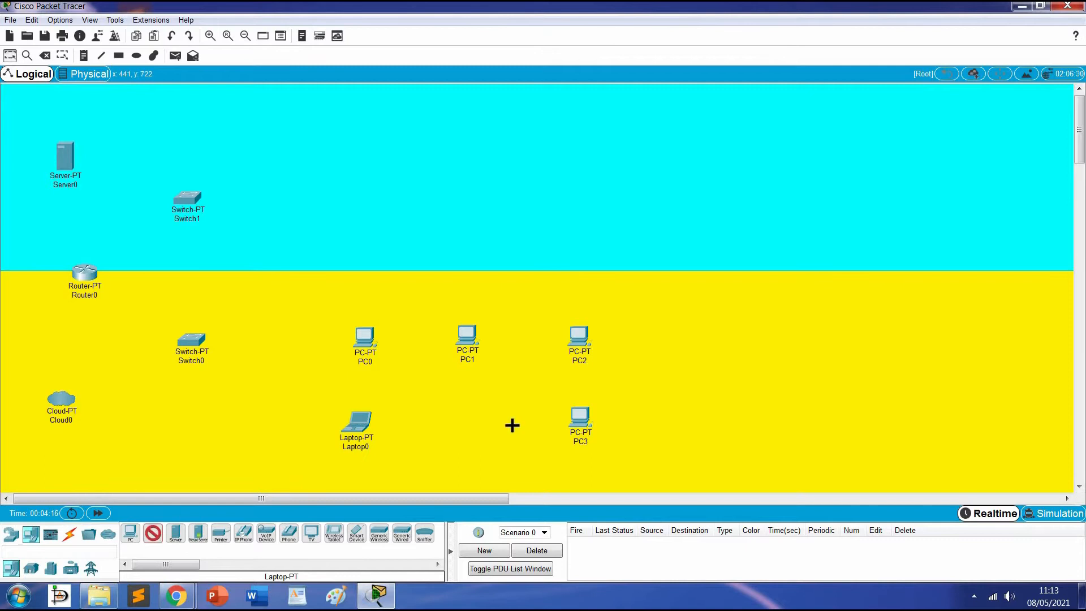
pyautogui.click(464, 423)
pyautogui.click(221, 534)
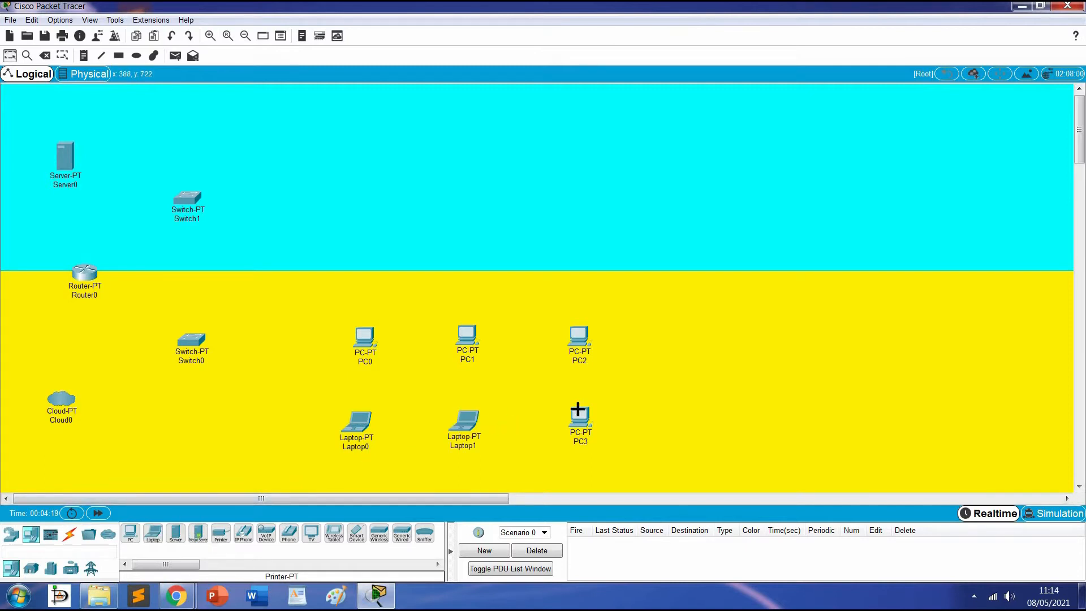
pyautogui.click(679, 333)
pyautogui.click(217, 536)
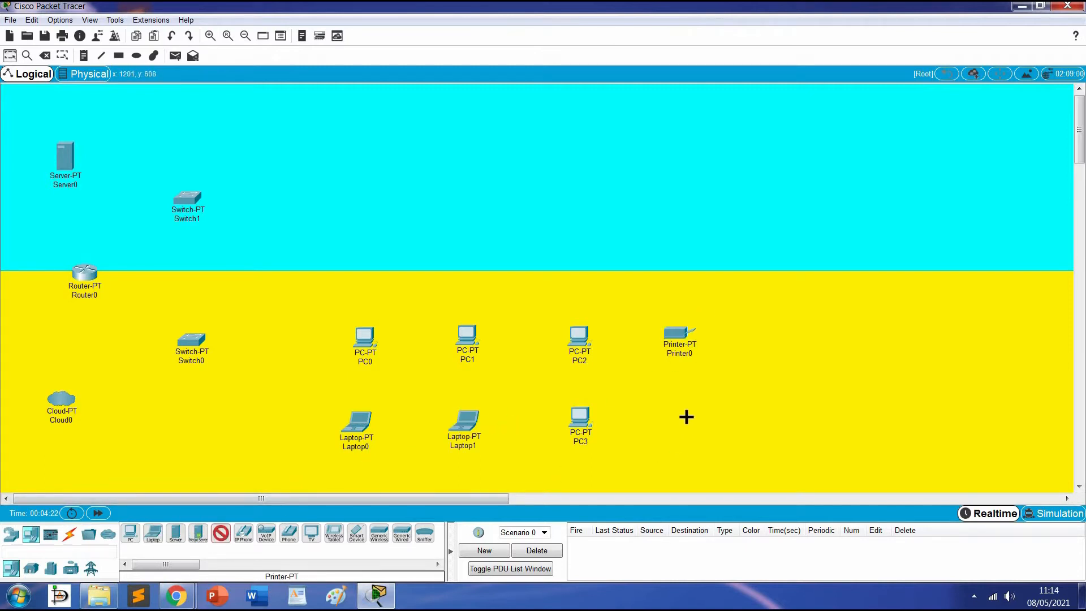
pyautogui.click(686, 416)
# Place three PCs in a row across the upper part of the cyan area, right of Switch1.
pyautogui.click(130, 533)
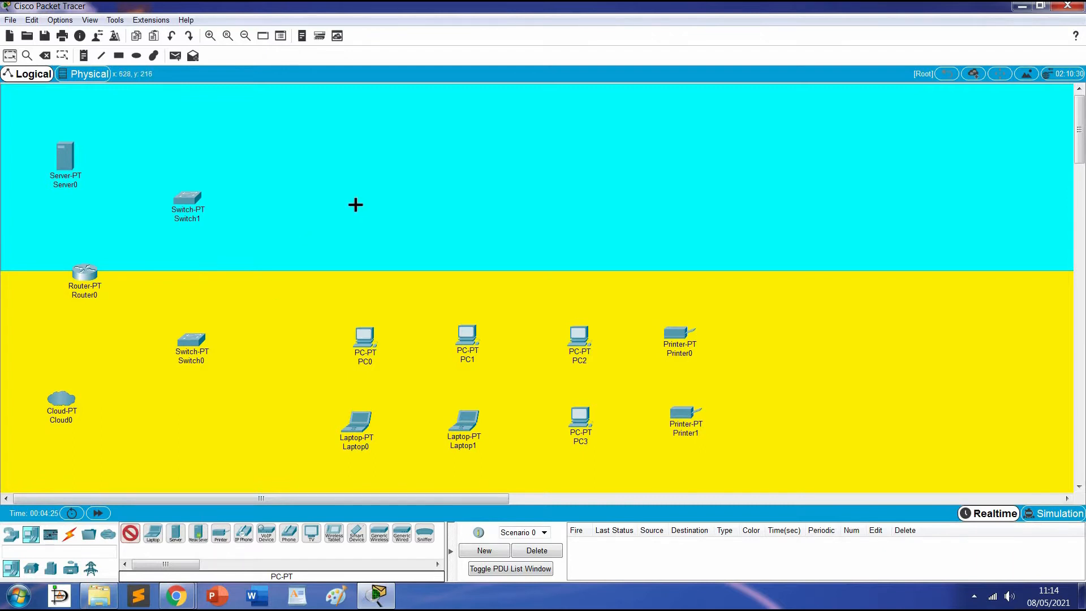
pyautogui.click(358, 134)
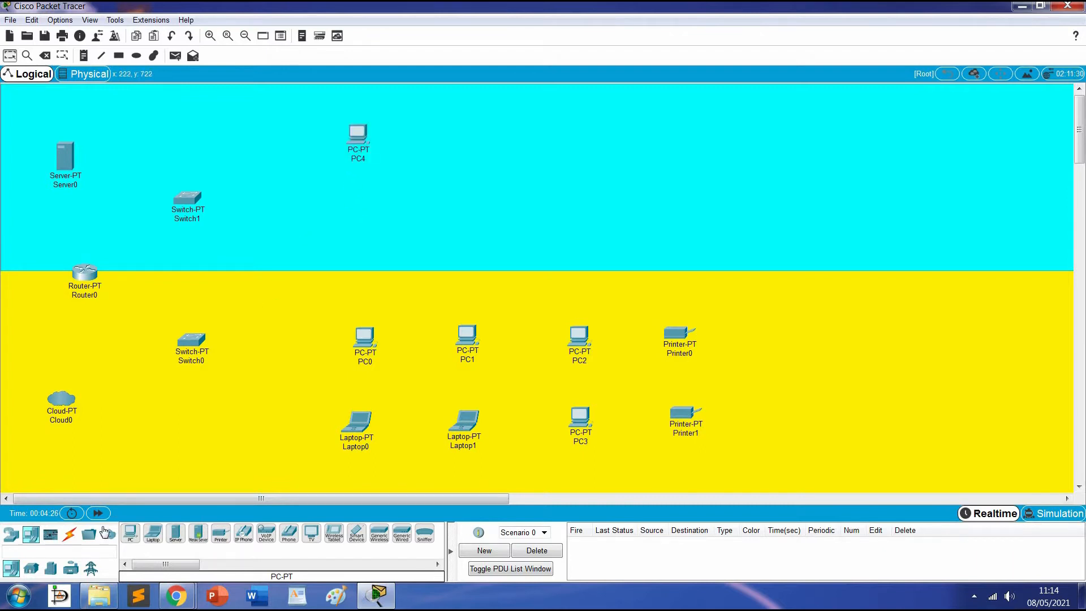
pyautogui.click(489, 126)
pyautogui.click(130, 533)
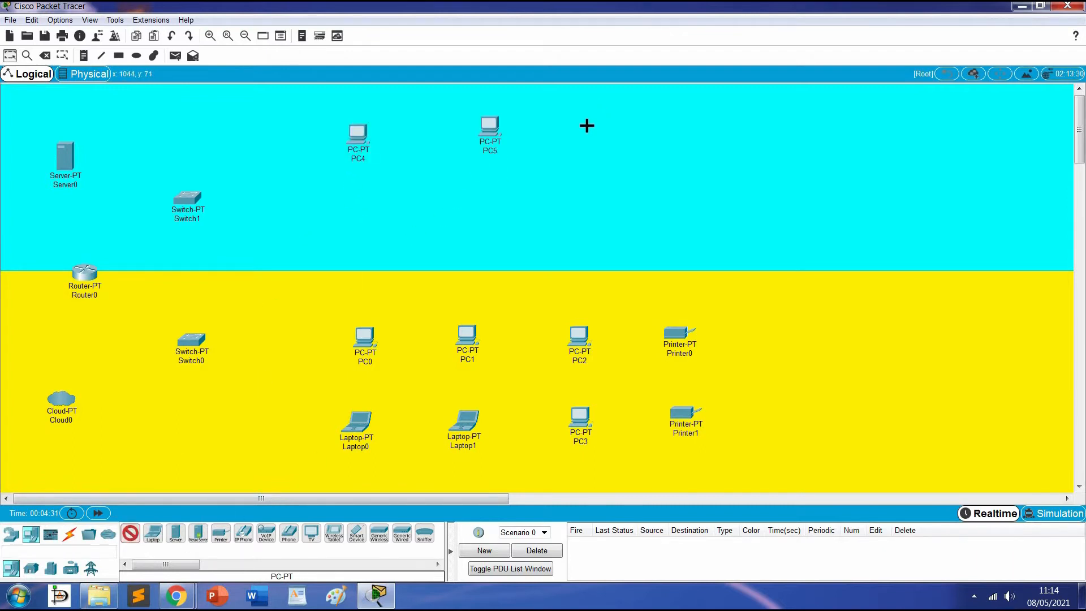
pyautogui.click(587, 126)
# Place a second row of three PCs in the cyan area, below PC4, PC5 and PC6.
pyautogui.click(130, 533)
pyautogui.click(357, 215)
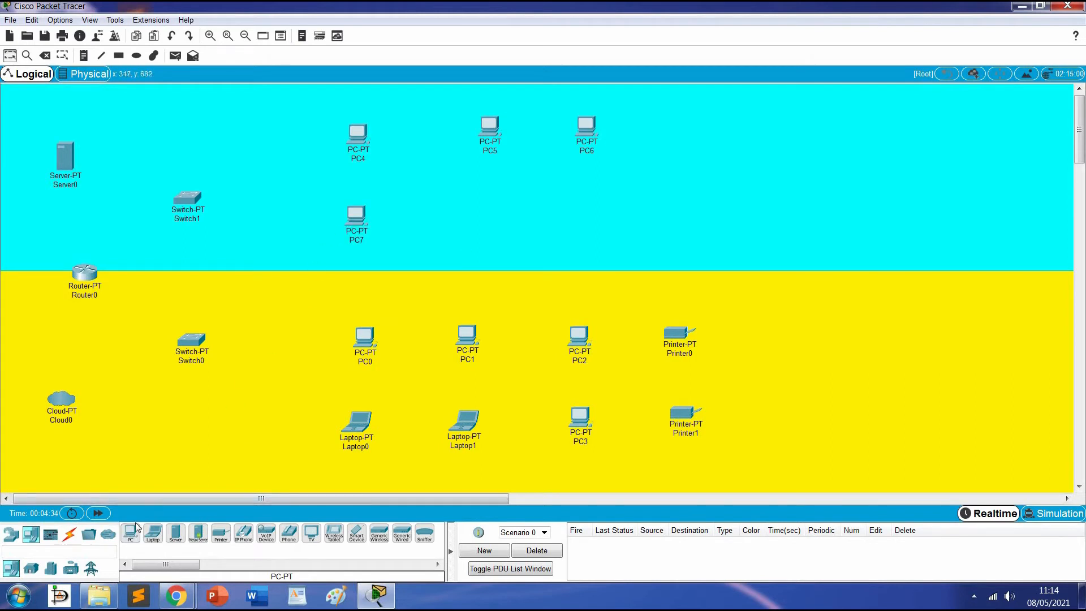
pyautogui.click(130, 532)
pyautogui.click(475, 211)
pyautogui.click(130, 533)
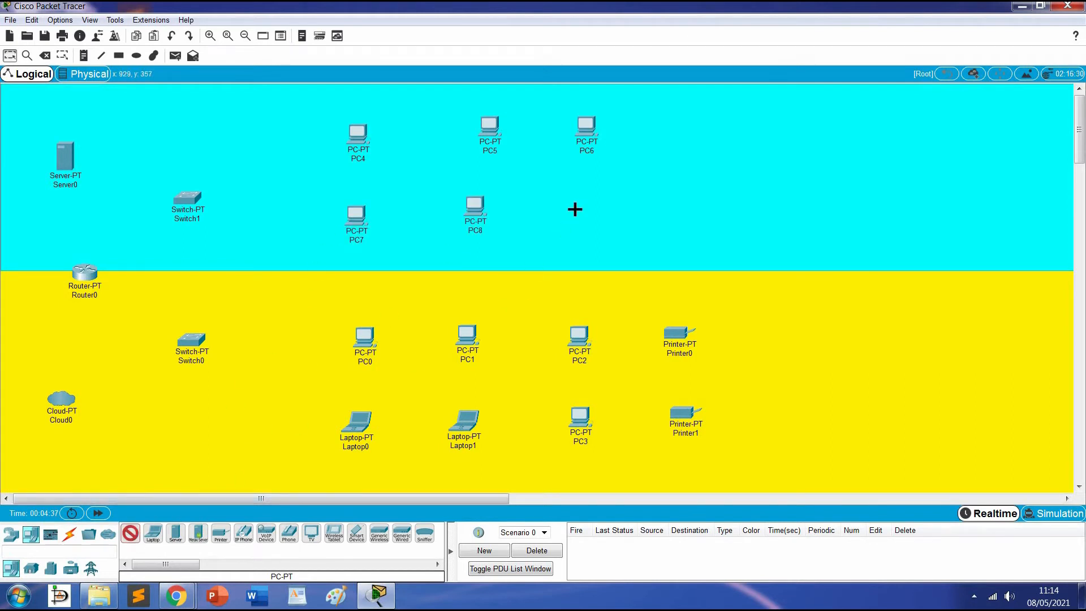
pyautogui.click(577, 211)
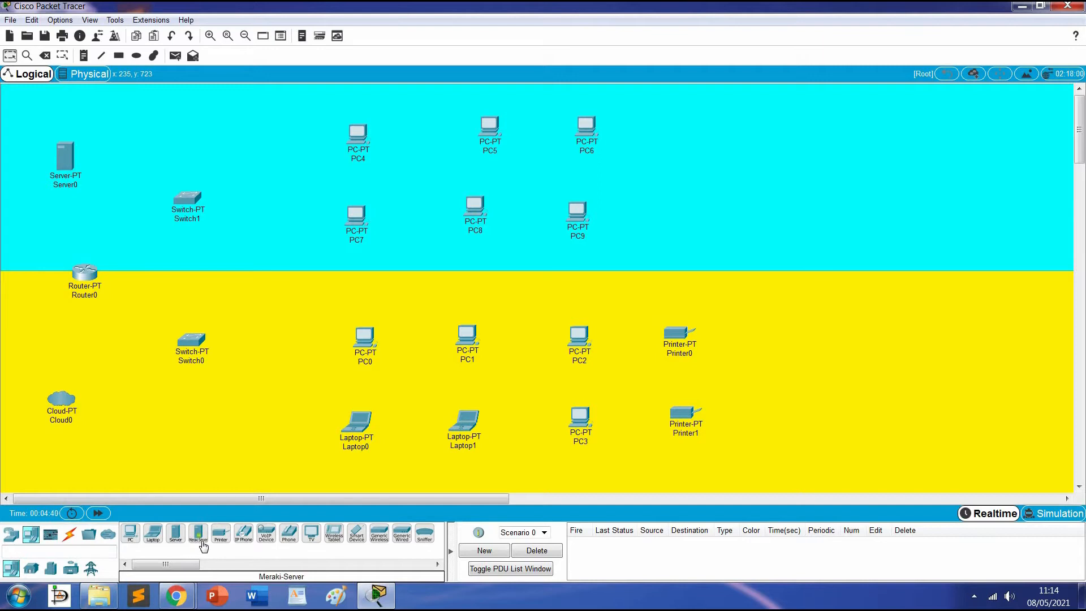
# Place two printers in the cyan area, one to the right of PC6 and one to the right of PC9.
pyautogui.click(221, 533)
pyautogui.click(678, 127)
pyautogui.click(221, 533)
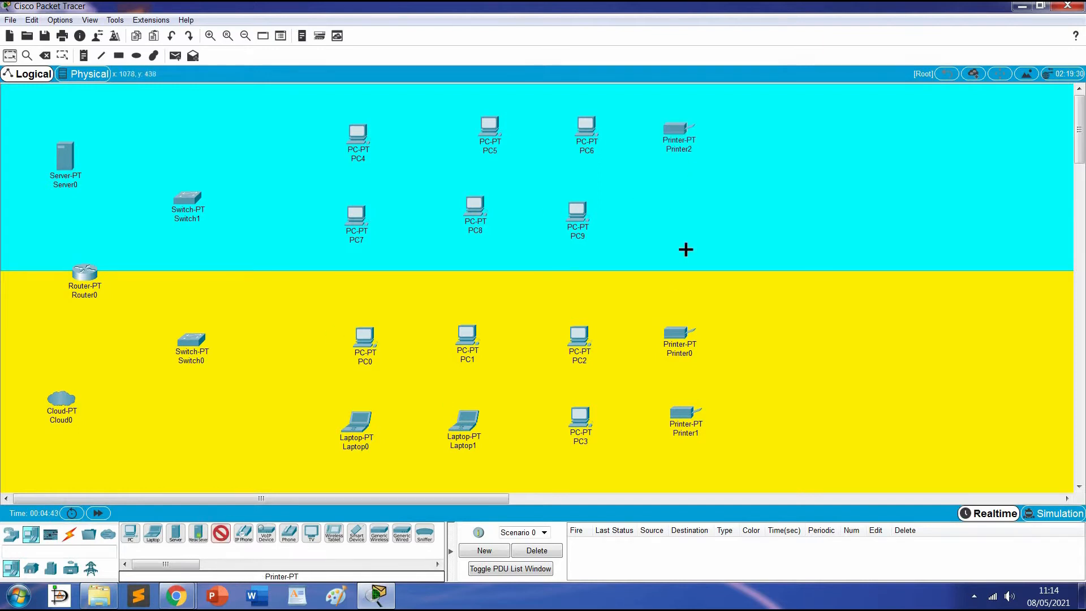
pyautogui.click(677, 217)
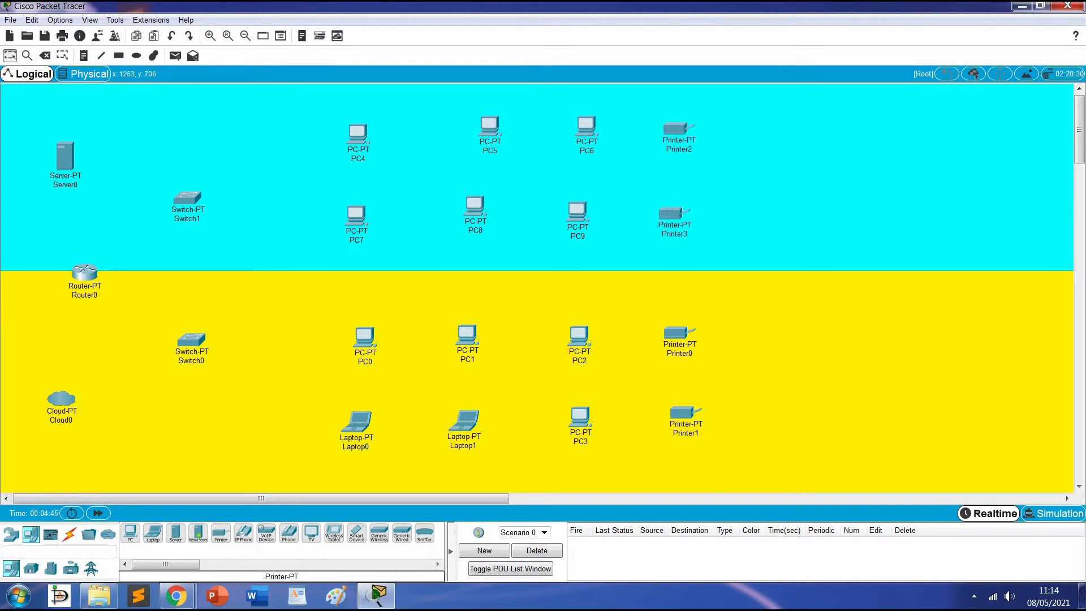
# Connect Cloud0 and Server0 to Router0 using the automatically chosen connection type.
pyautogui.click(70, 537)
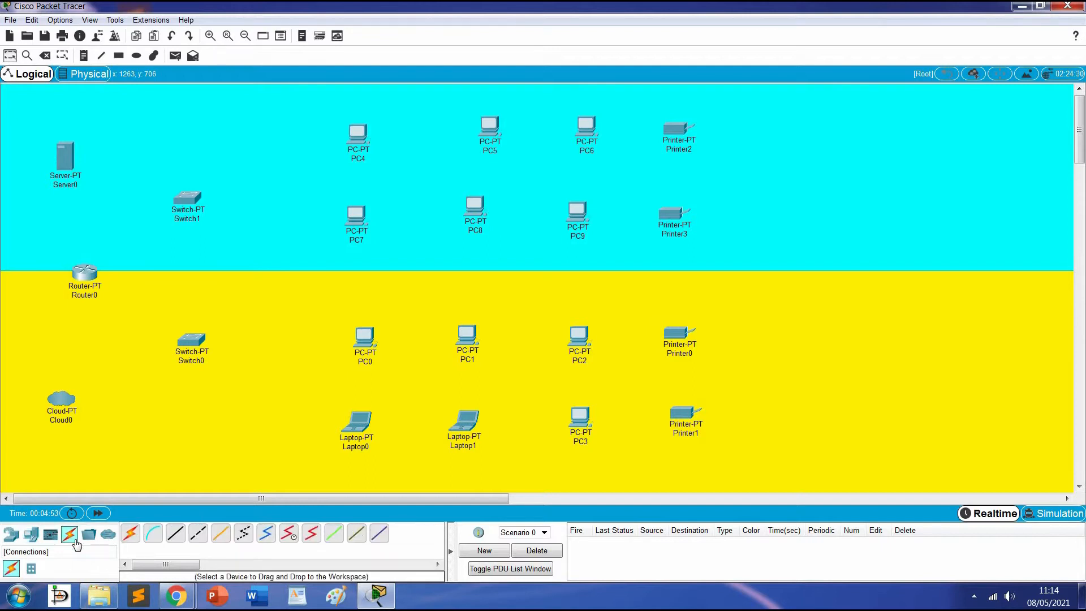
pyautogui.click(130, 533)
pyautogui.click(67, 403)
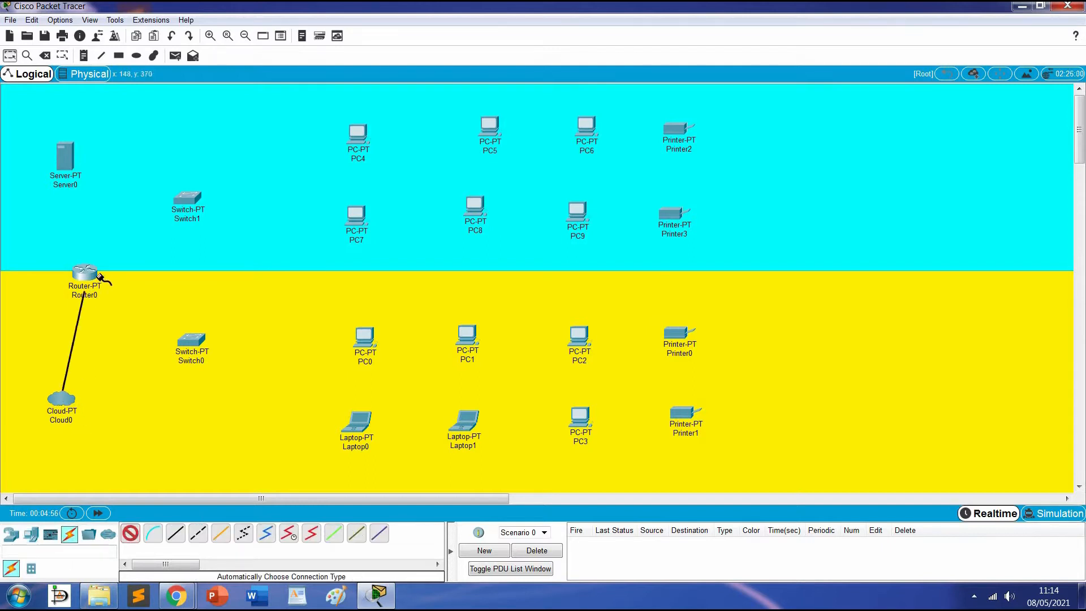
pyautogui.click(85, 275)
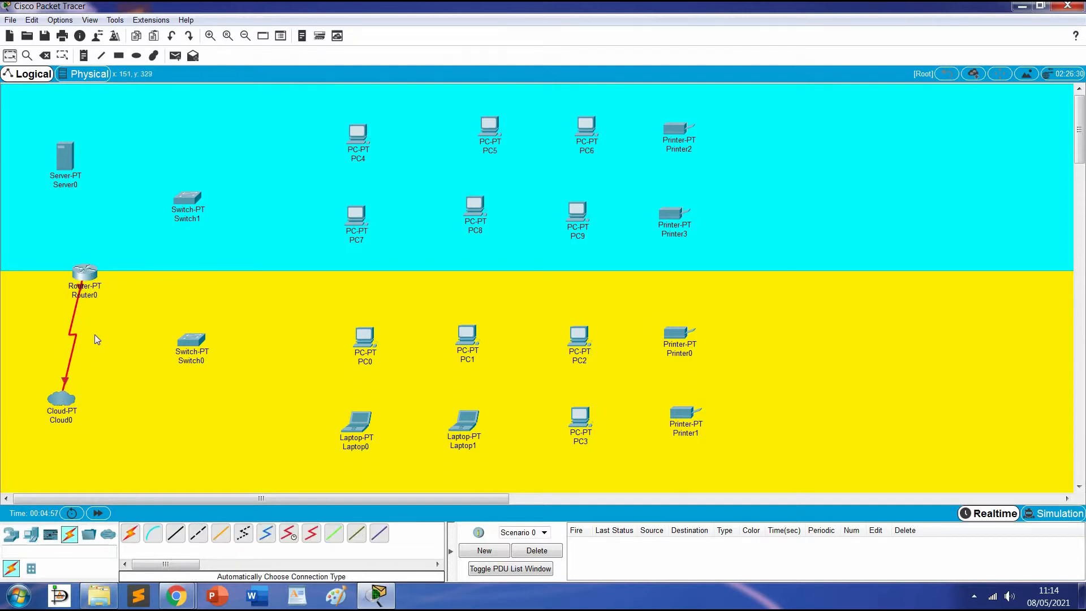
pyautogui.click(131, 535)
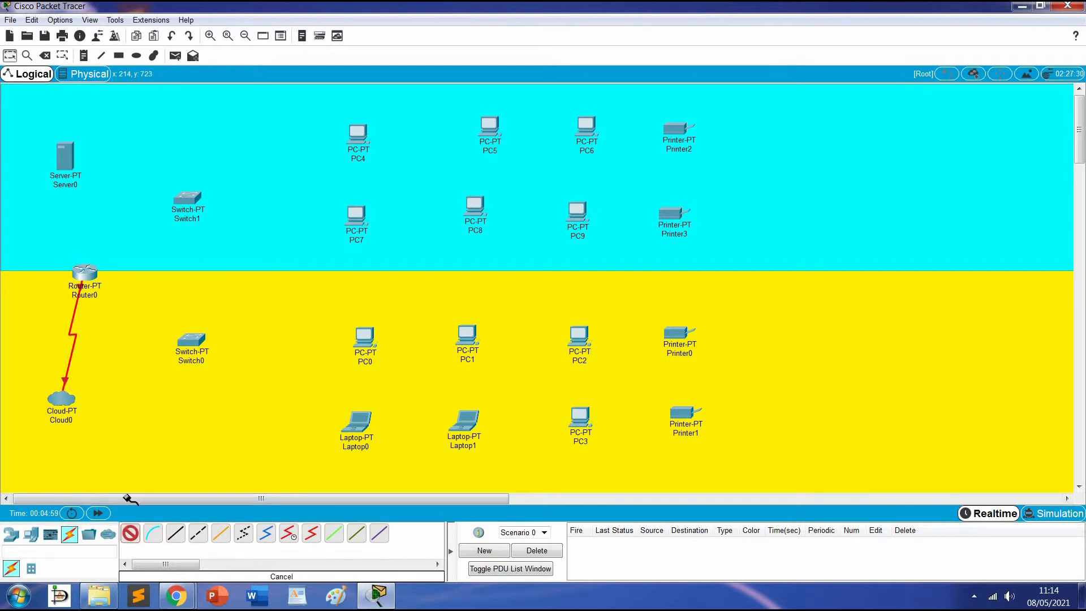
pyautogui.click(67, 159)
pyautogui.click(85, 273)
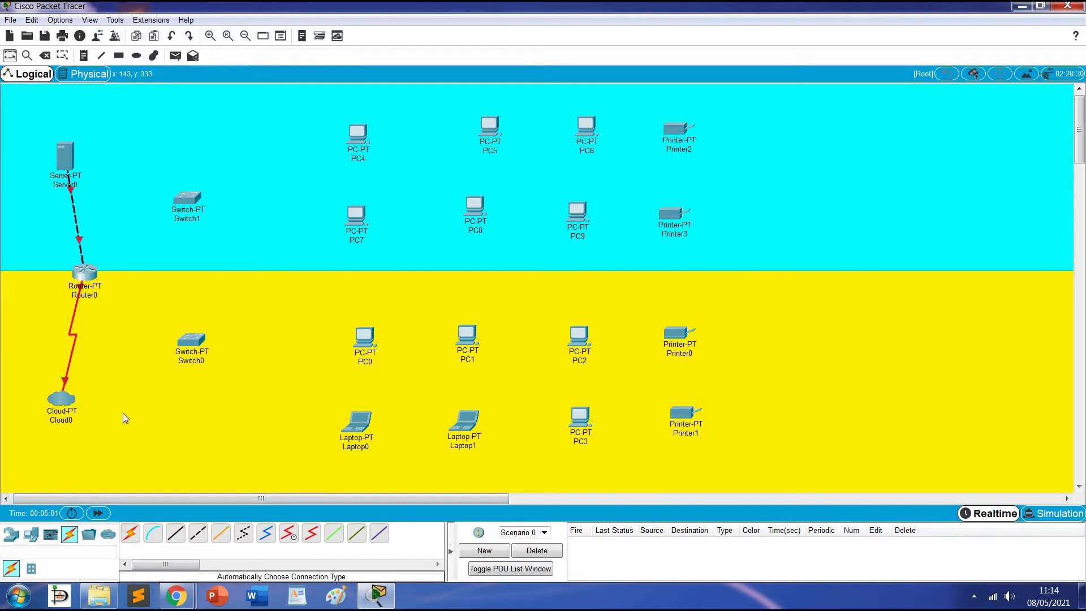
# Connect Switch0 and Switch1 to Router0 with automatically chosen cables.
pyautogui.click(131, 532)
pyautogui.click(195, 341)
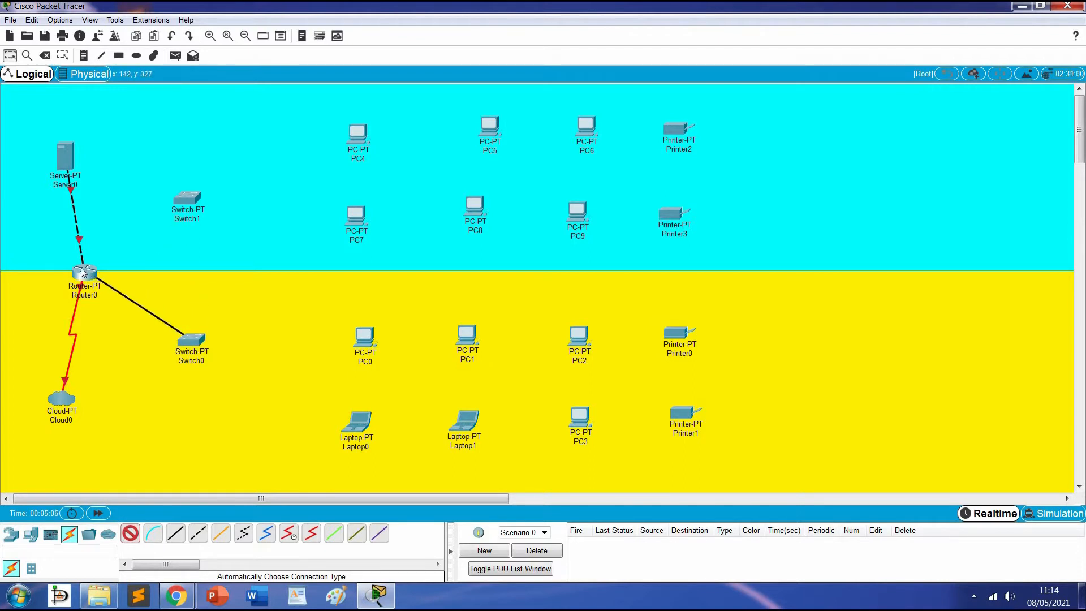
pyautogui.click(86, 273)
pyautogui.click(184, 199)
pyautogui.click(84, 274)
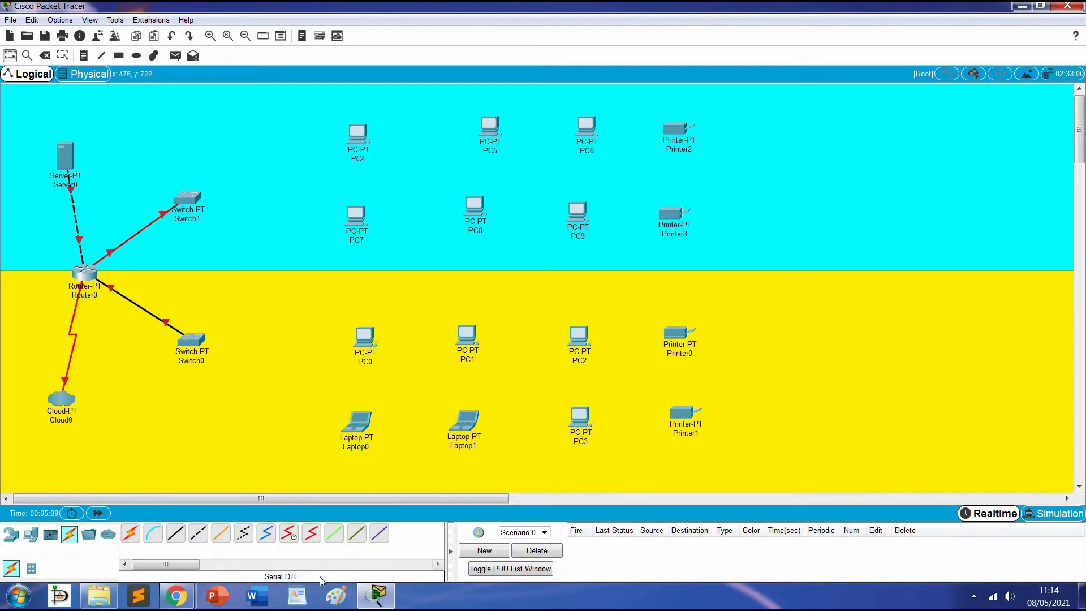
# Connect PC0, PC1 and PC2 in the yellow area to Switch0 with automatically chosen cables.
pyautogui.click(131, 536)
pyautogui.click(364, 338)
pyautogui.click(191, 340)
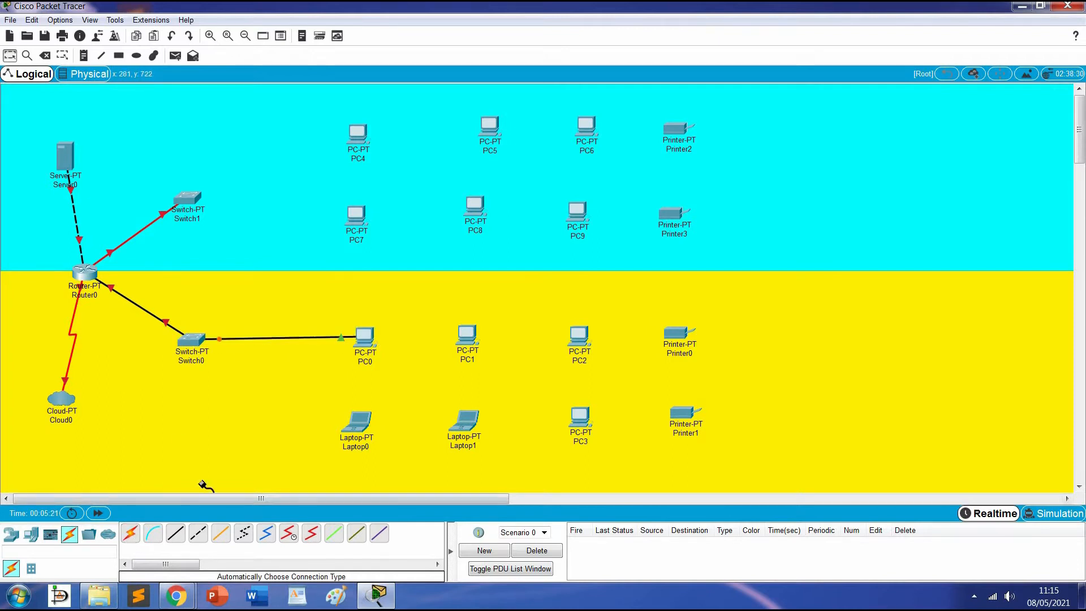
pyautogui.click(131, 536)
pyautogui.click(467, 337)
pyautogui.click(191, 341)
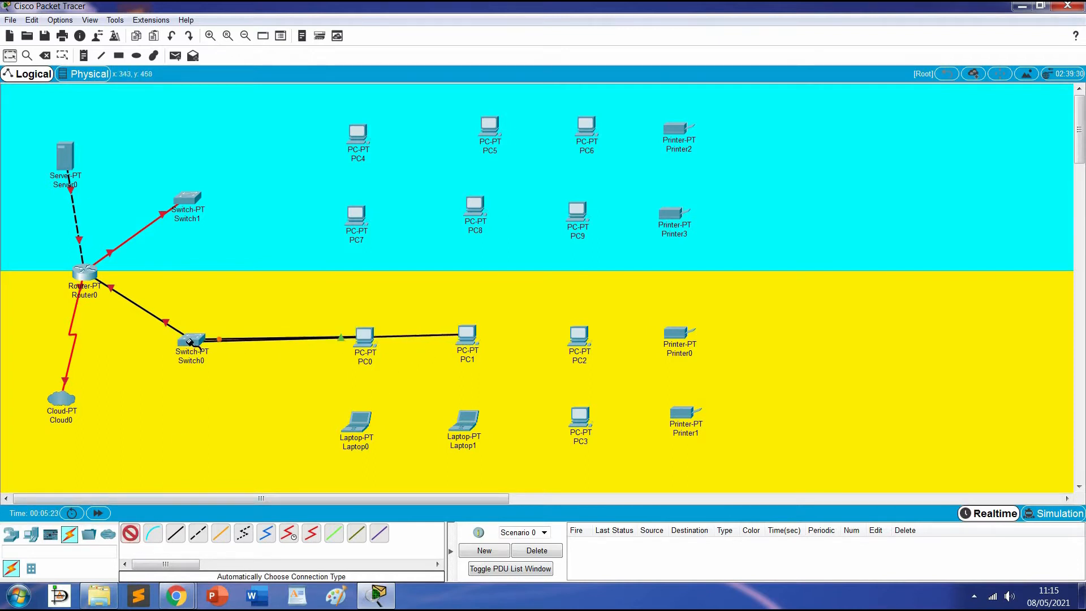
pyautogui.click(130, 536)
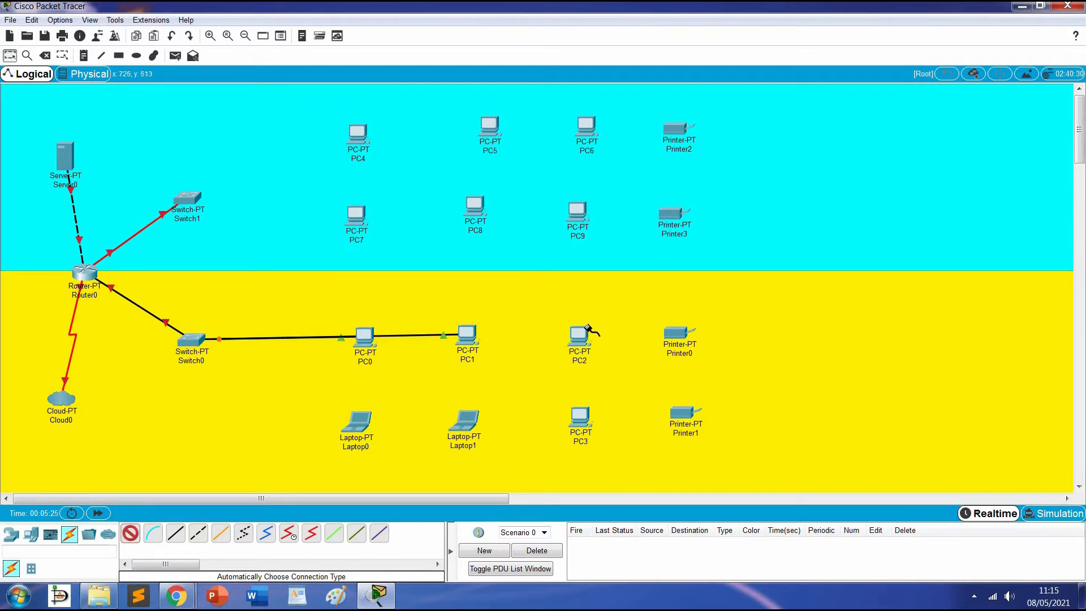
pyautogui.click(587, 328)
pyautogui.click(192, 341)
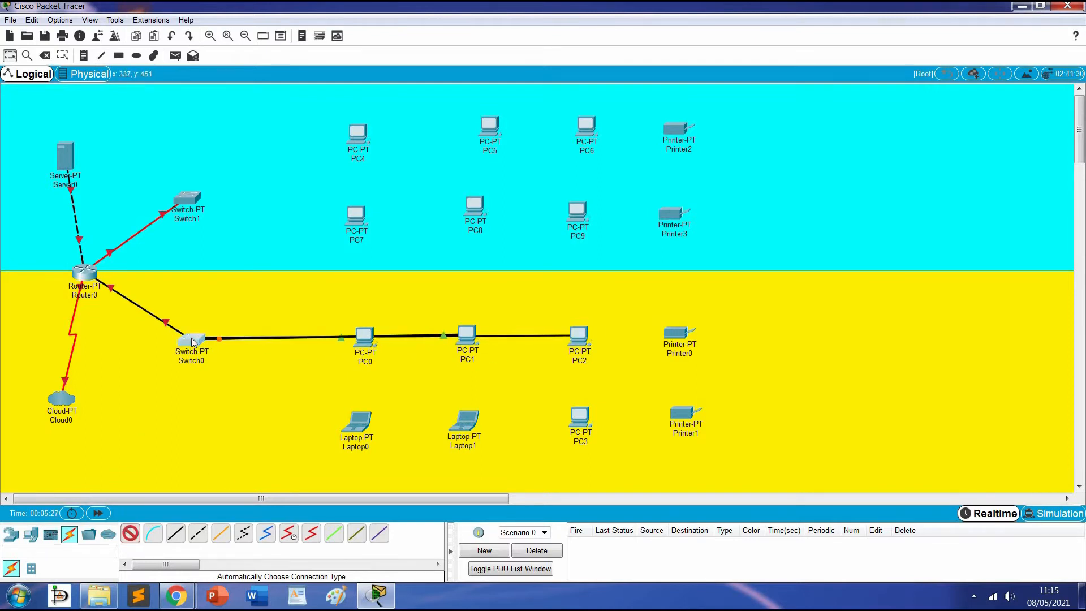
# Try to connect PC3 to Switch0 with an automatically chosen cable.
pyautogui.click(131, 535)
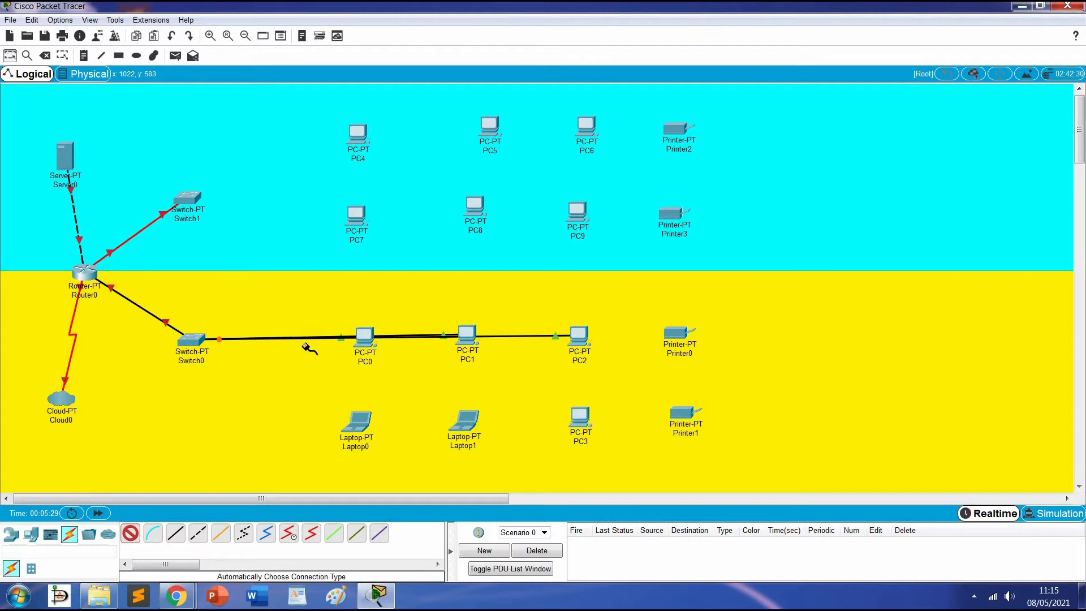
pyautogui.click(579, 416)
pyautogui.click(192, 341)
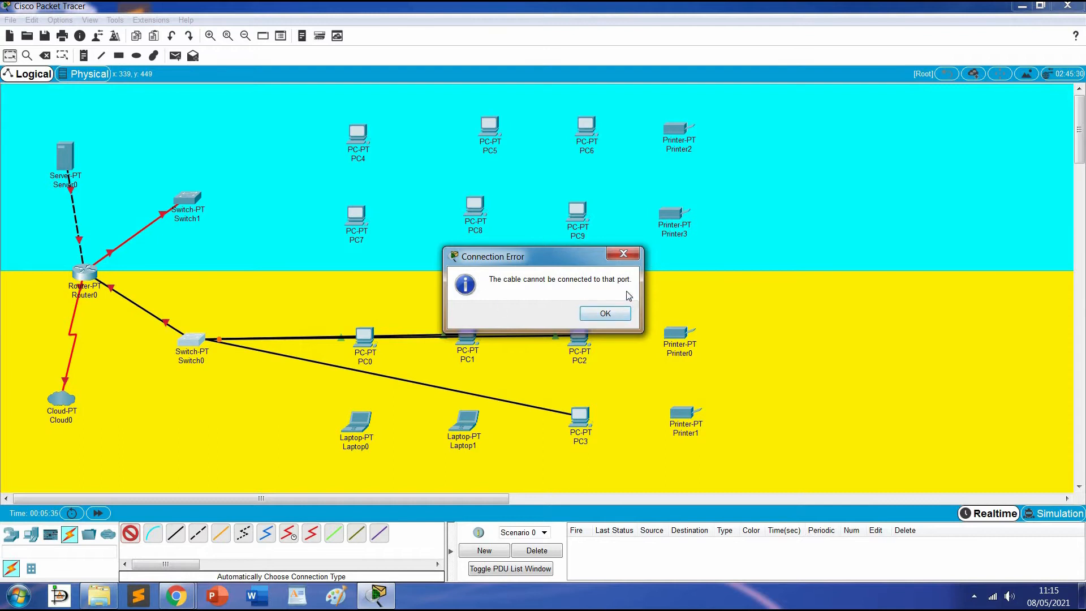
pyautogui.click(617, 315)
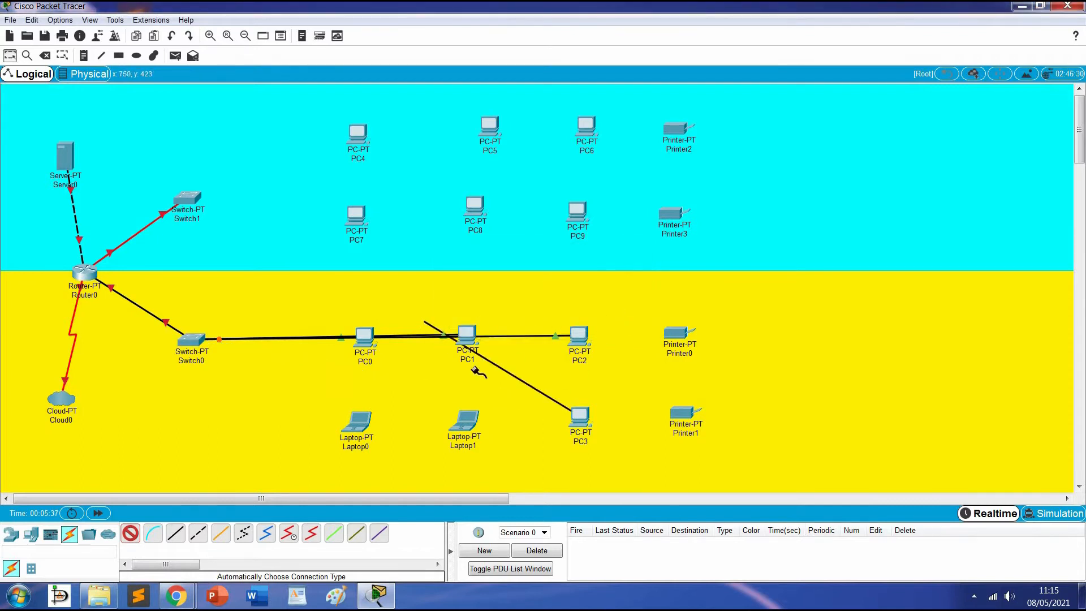
pyautogui.click(130, 533)
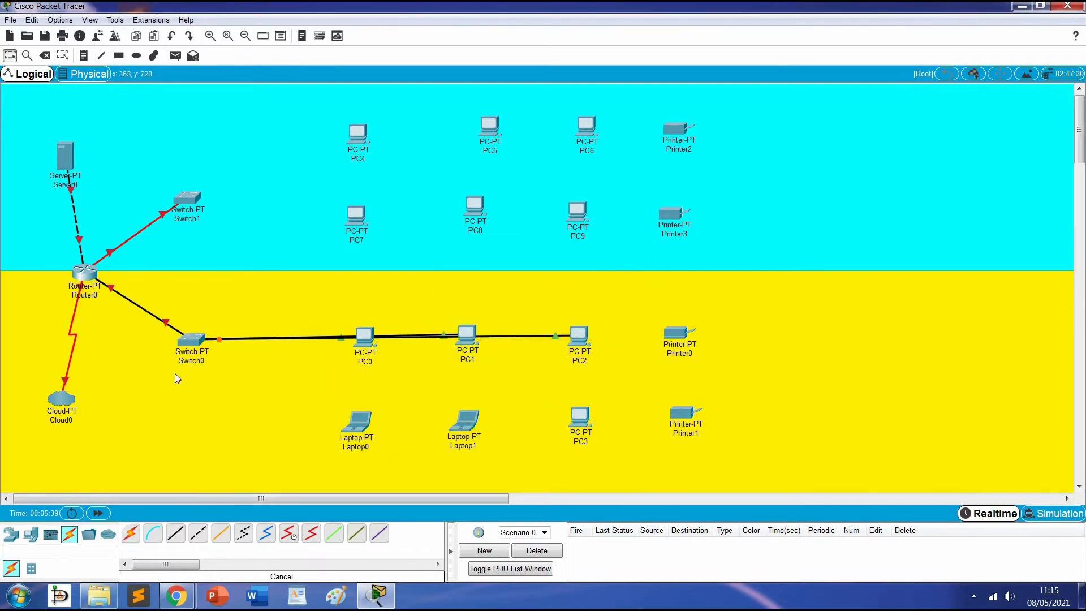
# Fit PT-SWITCH-NM-1CGE modules into the four empty slots of Switch0 while it is powered off, and restore its power.
pyautogui.click(194, 342)
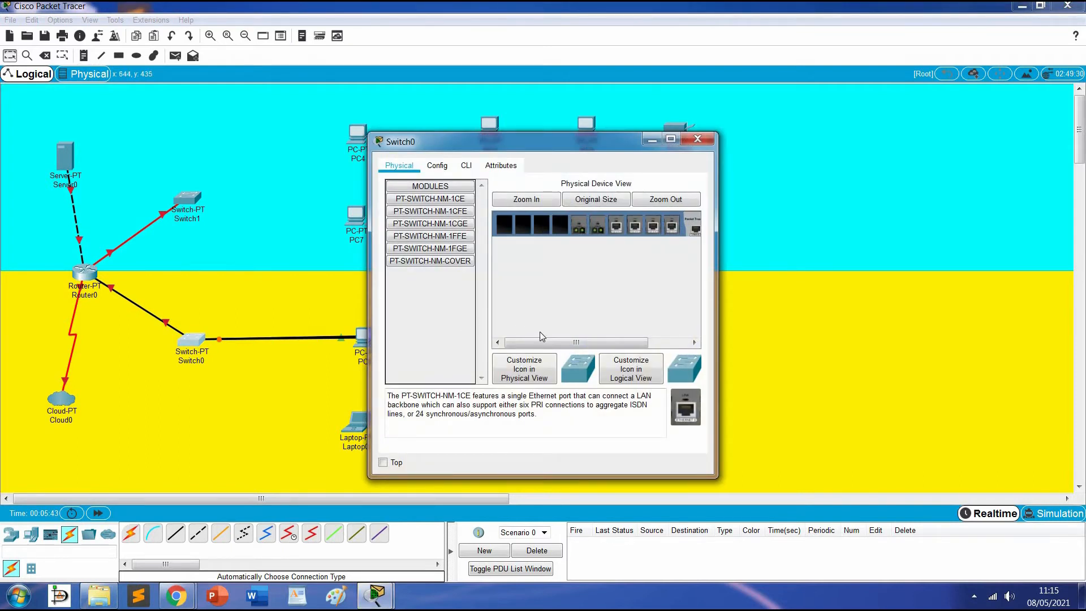
pyautogui.moveTo(545, 339); pyautogui.dragTo(577, 339)
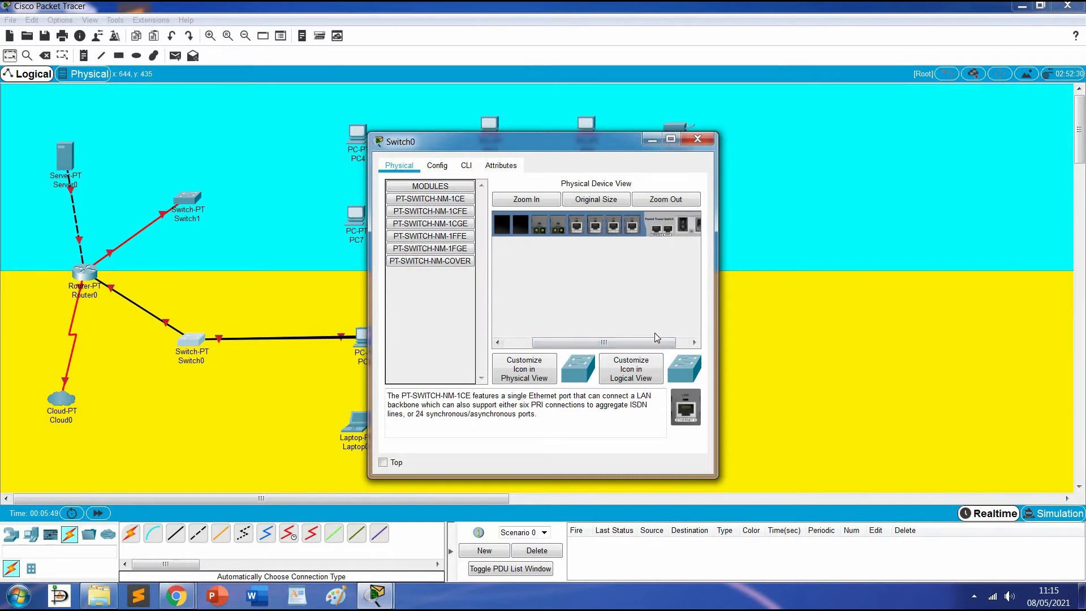
pyautogui.moveTo(656, 343); pyautogui.dragTo(628, 343)
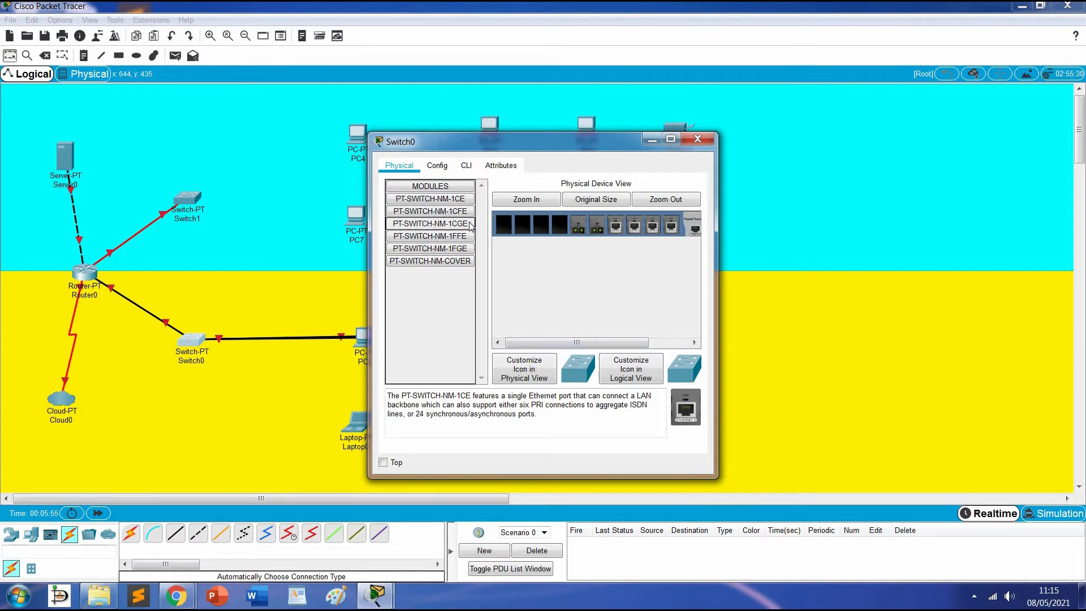
pyautogui.moveTo(465, 226); pyautogui.dragTo(561, 225)
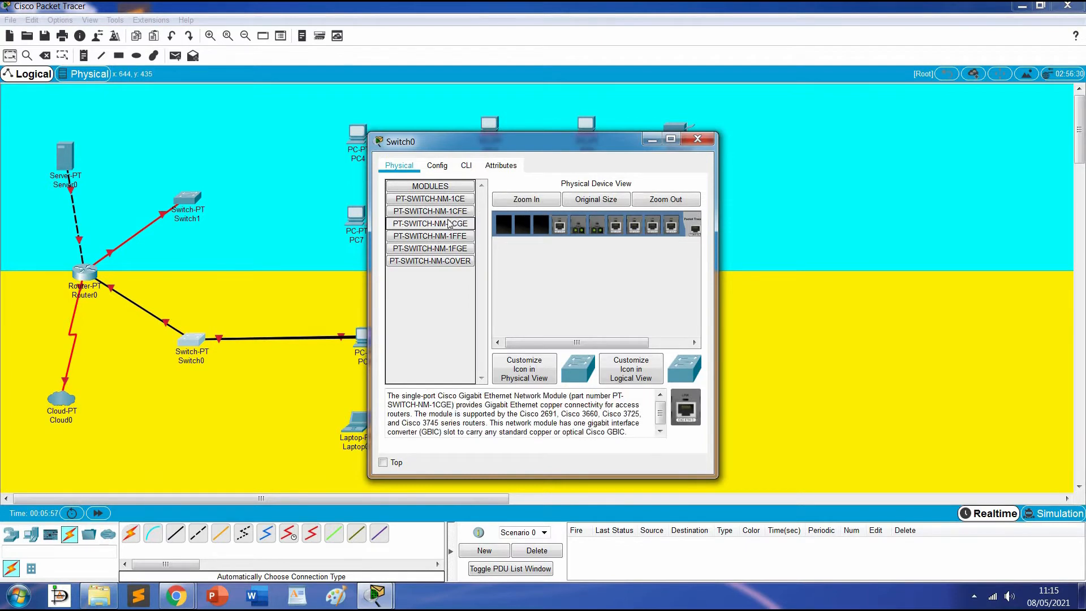
pyautogui.moveTo(450, 225); pyautogui.dragTo(540, 225)
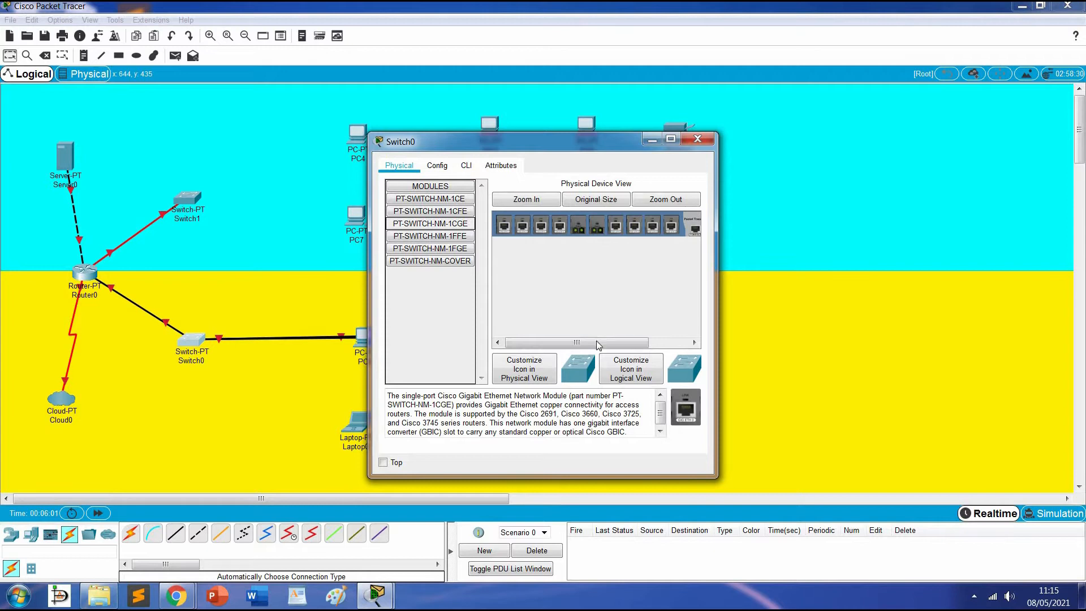
pyautogui.moveTo(625, 341); pyautogui.dragTo(667, 340)
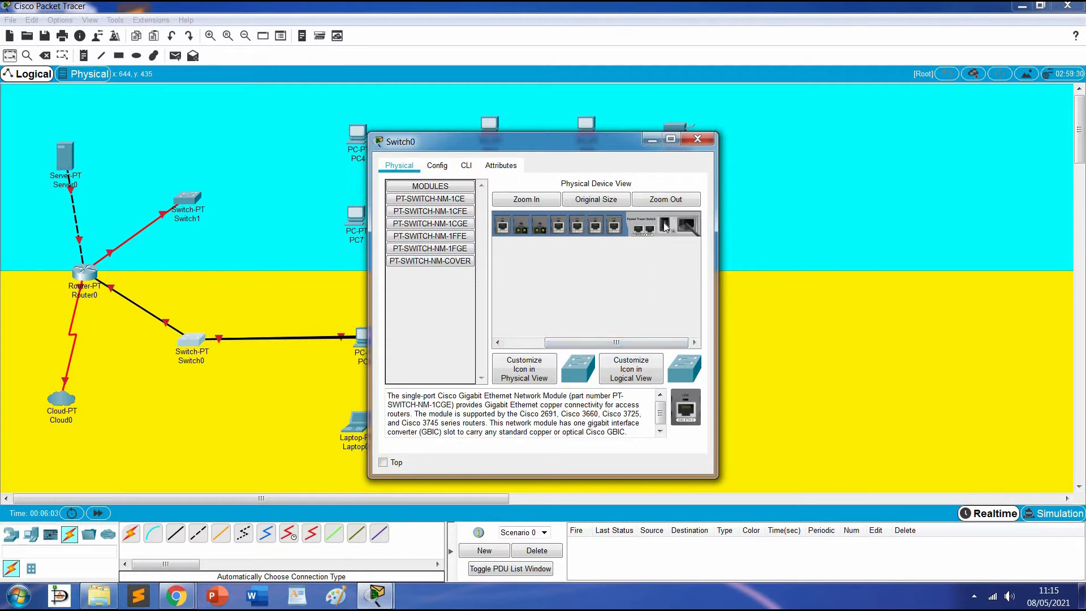
pyautogui.click(697, 139)
# Connect PC3 to Switch0 with an automatically chosen cable.
pyautogui.click(130, 533)
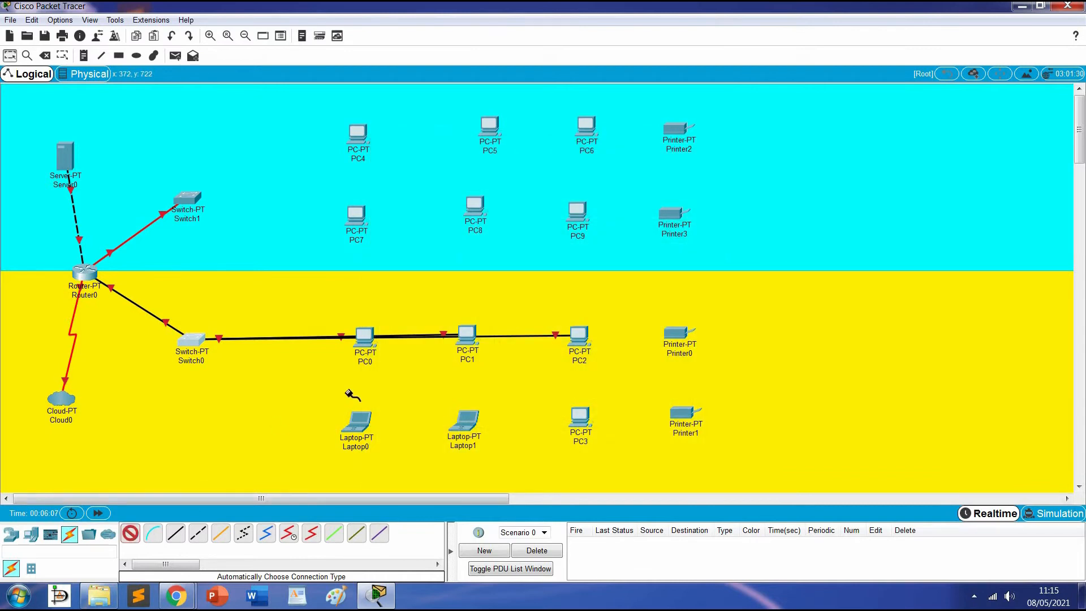
pyautogui.click(580, 417)
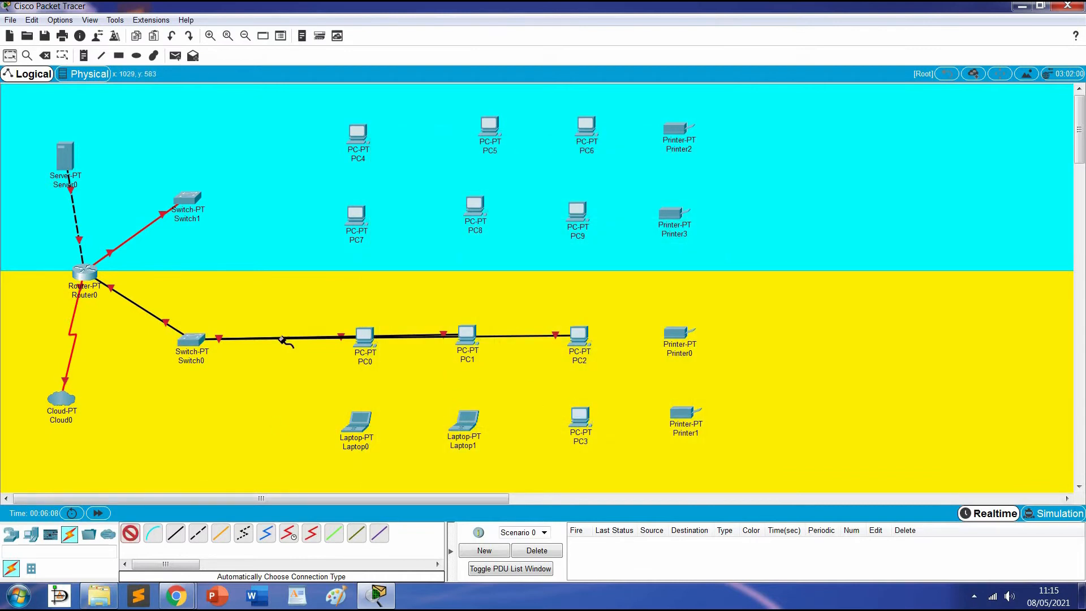
pyautogui.click(188, 341)
# Connect Printer0 and Printer1 in the yellow area to Switch0 with automatically chosen cables.
pyautogui.click(130, 533)
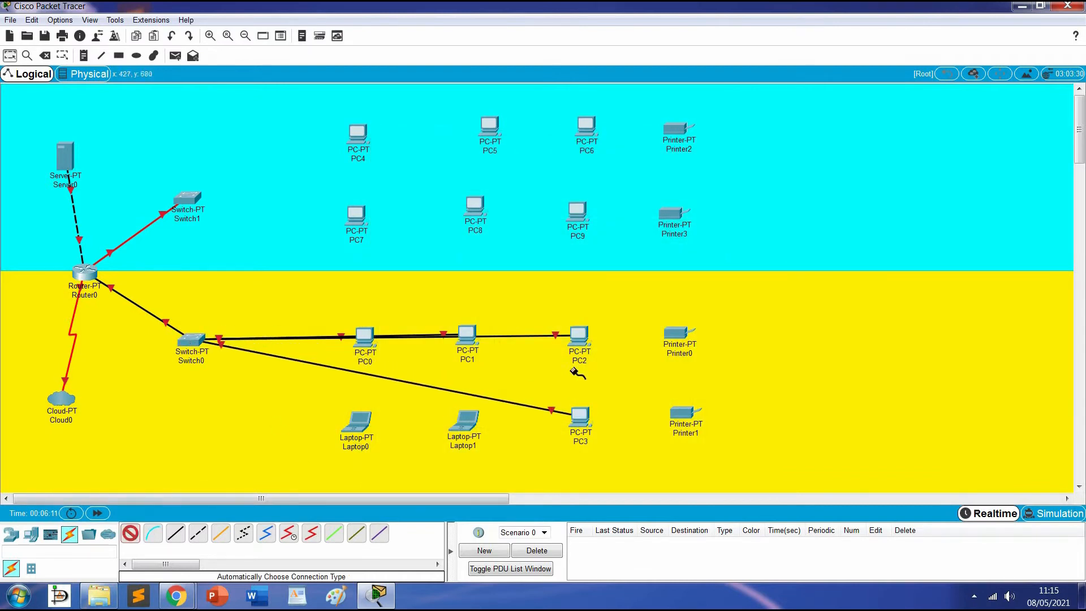
pyautogui.click(684, 335)
pyautogui.click(191, 340)
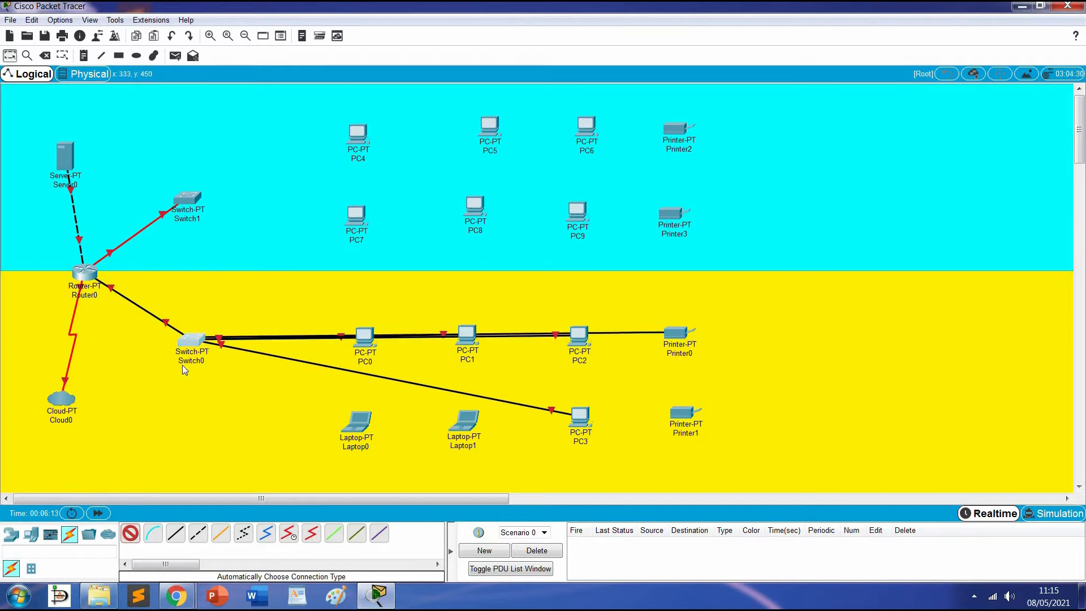
pyautogui.click(131, 535)
pyautogui.click(685, 413)
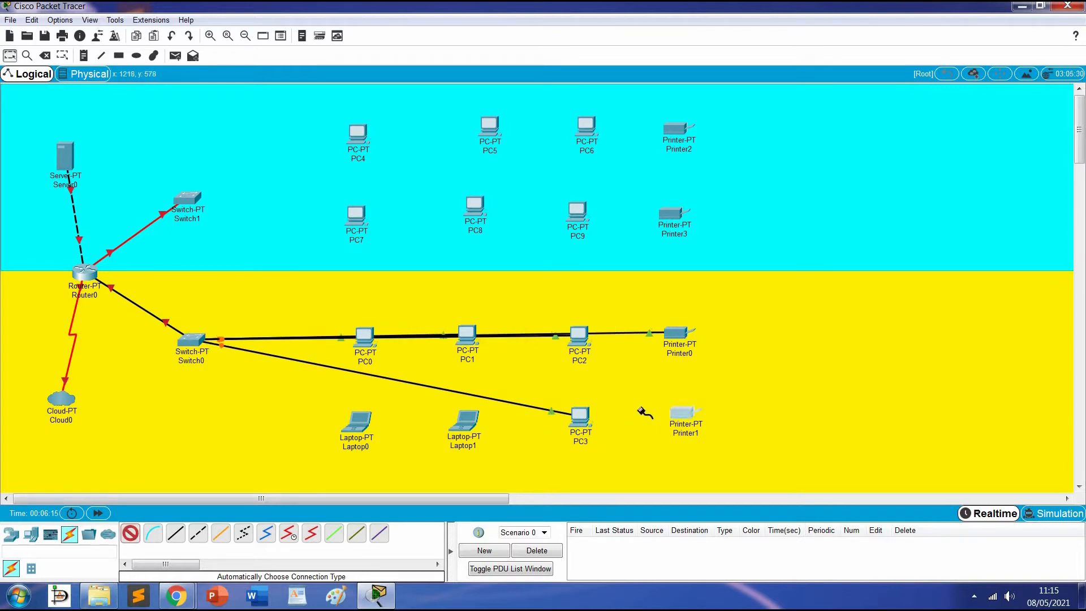
pyautogui.click(169, 346)
pyautogui.click(193, 341)
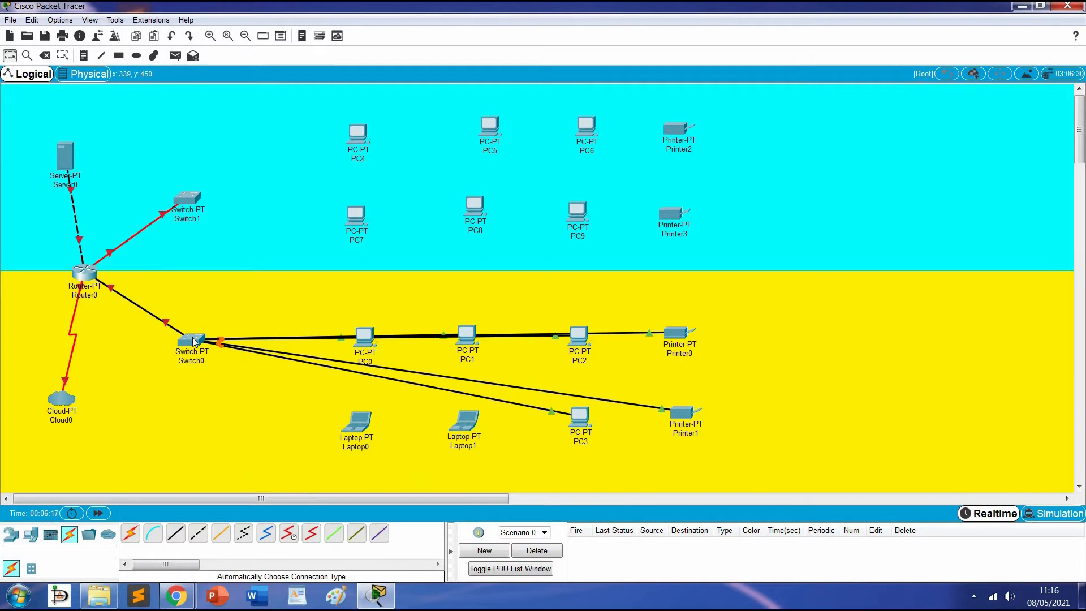
# Connect PC7 and PC4 in the cyan area to Switch1 with automatically chosen cables.
pyautogui.moveTo(192, 341)
pyautogui.click(130, 535)
pyautogui.click(355, 216)
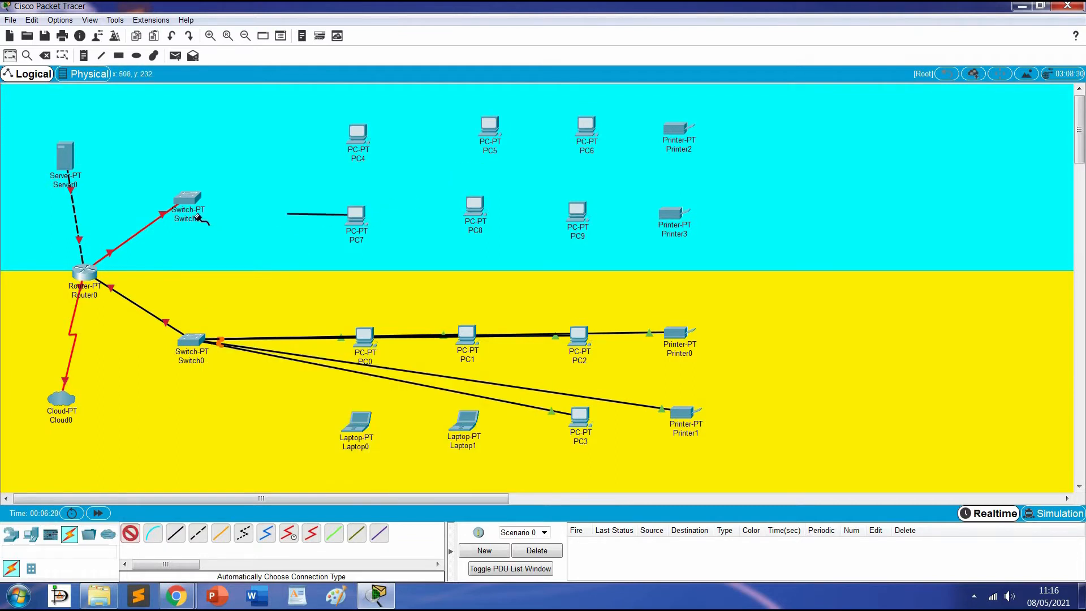
pyautogui.click(187, 201)
pyautogui.click(349, 156)
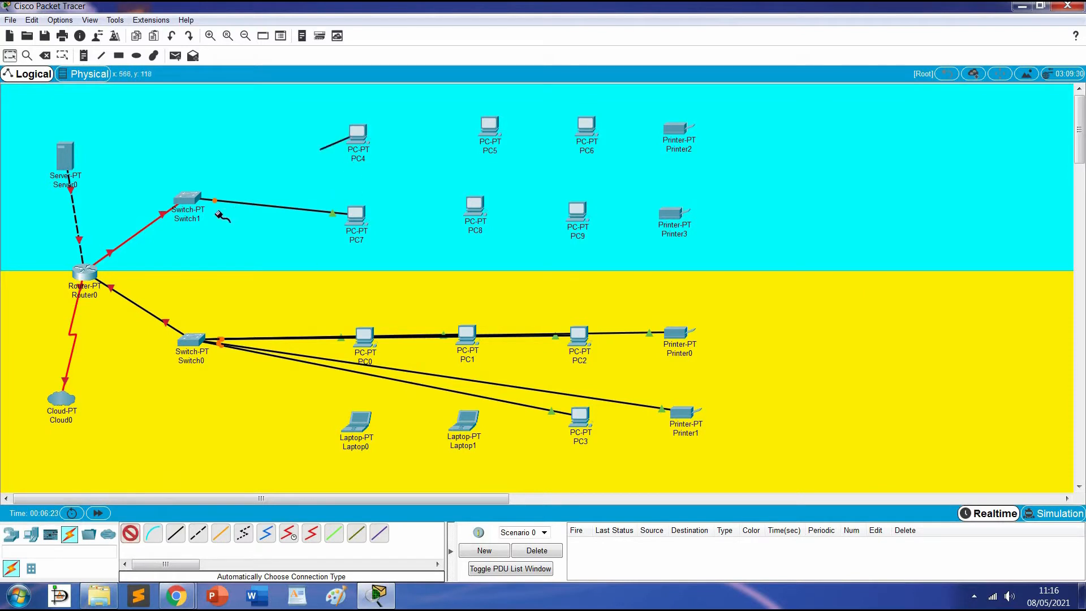
pyautogui.click(188, 199)
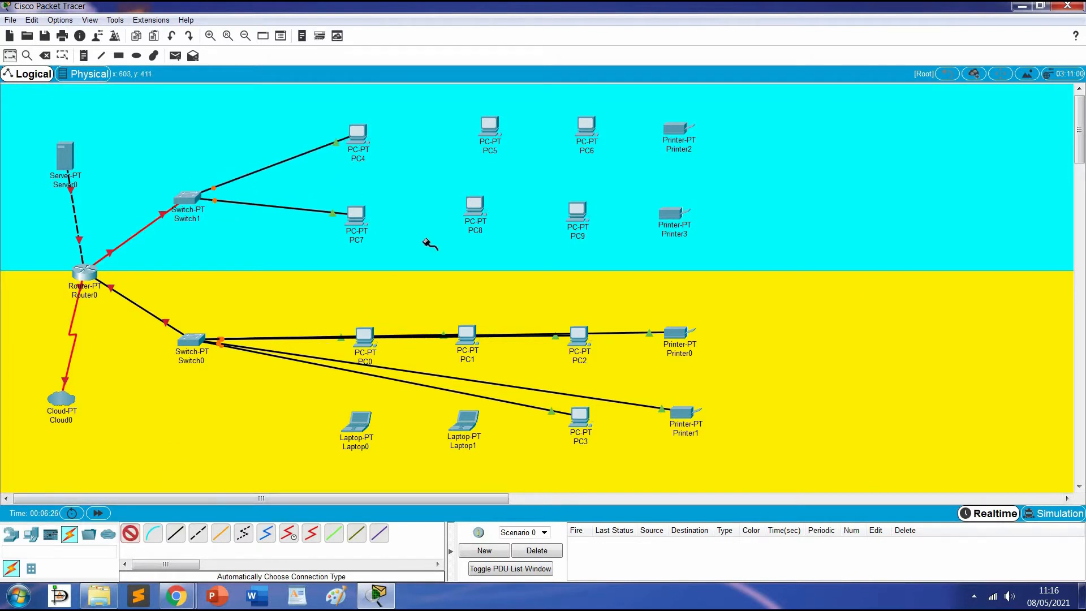
# Connect PC8 and PC5 to Switch1 with automatically chosen cables.
pyautogui.click(475, 209)
pyautogui.click(187, 199)
pyautogui.click(490, 129)
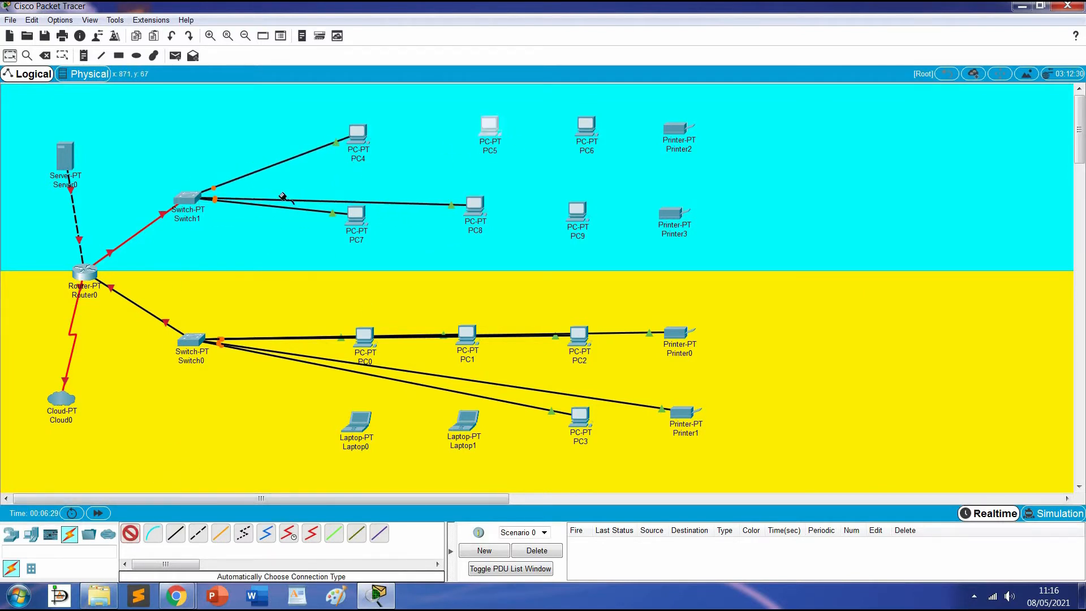
pyautogui.click(187, 199)
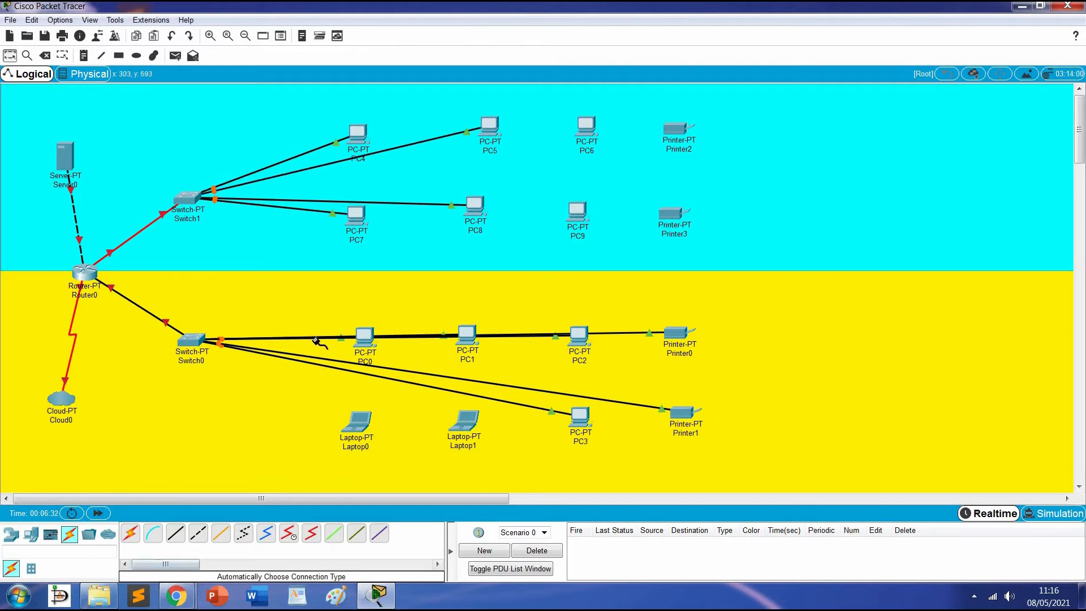
# Try to connect PC6 to Switch1 with an automatically chosen cable.
pyautogui.click(586, 129)
pyautogui.click(189, 200)
pyautogui.click(605, 314)
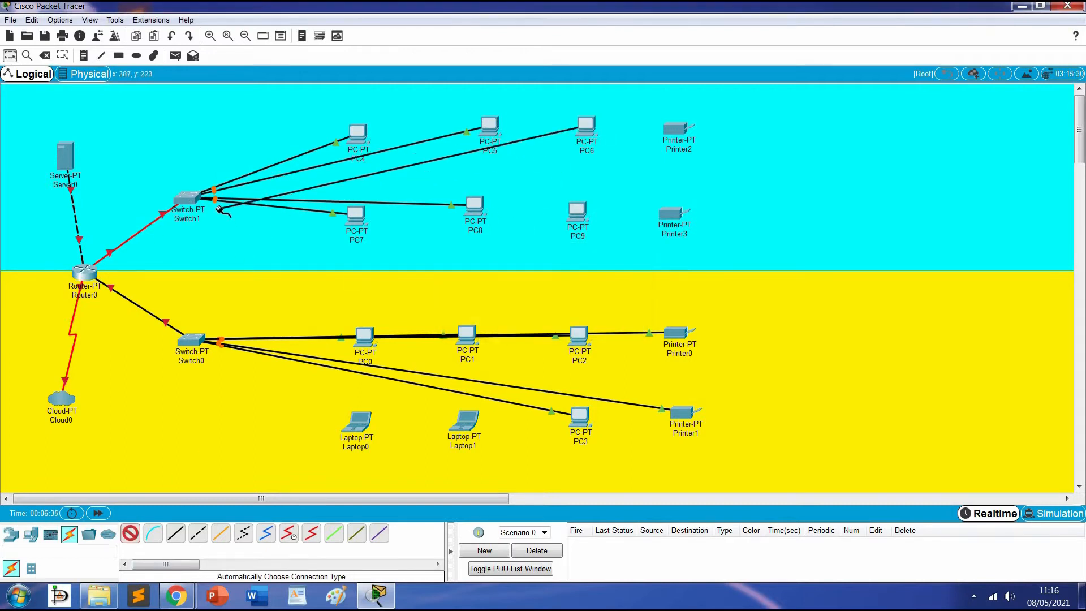
pyautogui.click(130, 533)
# Power off Switch1 and fit PT-SWITCH-NM-1CGE modules into its four empty slots.
pyautogui.click(188, 199)
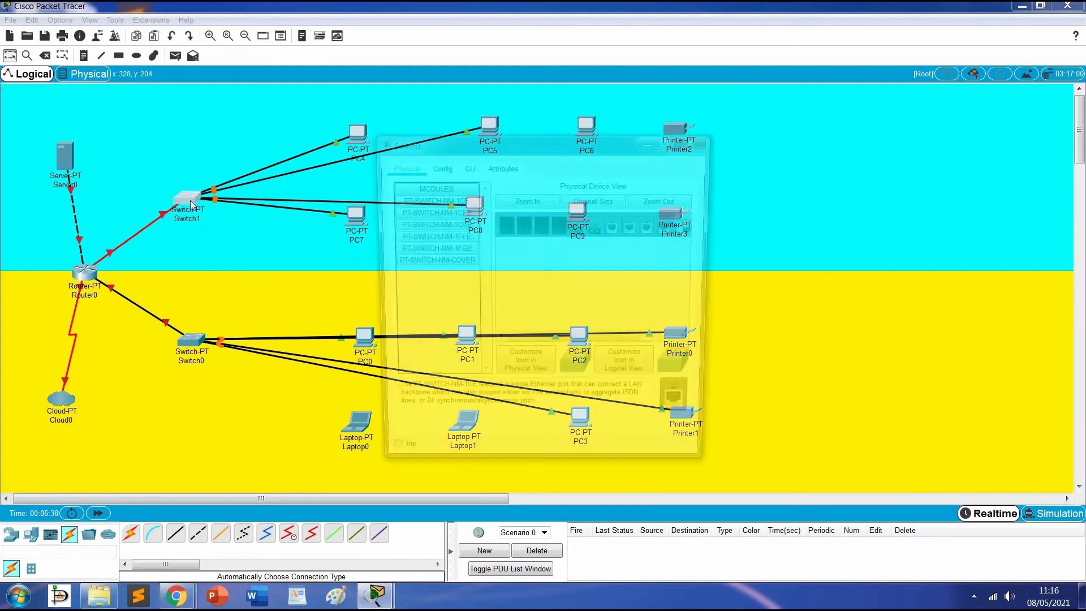
pyautogui.moveTo(605, 342); pyautogui.dragTo(534, 331)
pyautogui.moveTo(456, 223); pyautogui.dragTo(527, 227)
pyautogui.moveTo(461, 224); pyautogui.dragTo(557, 227)
pyautogui.click(697, 139)
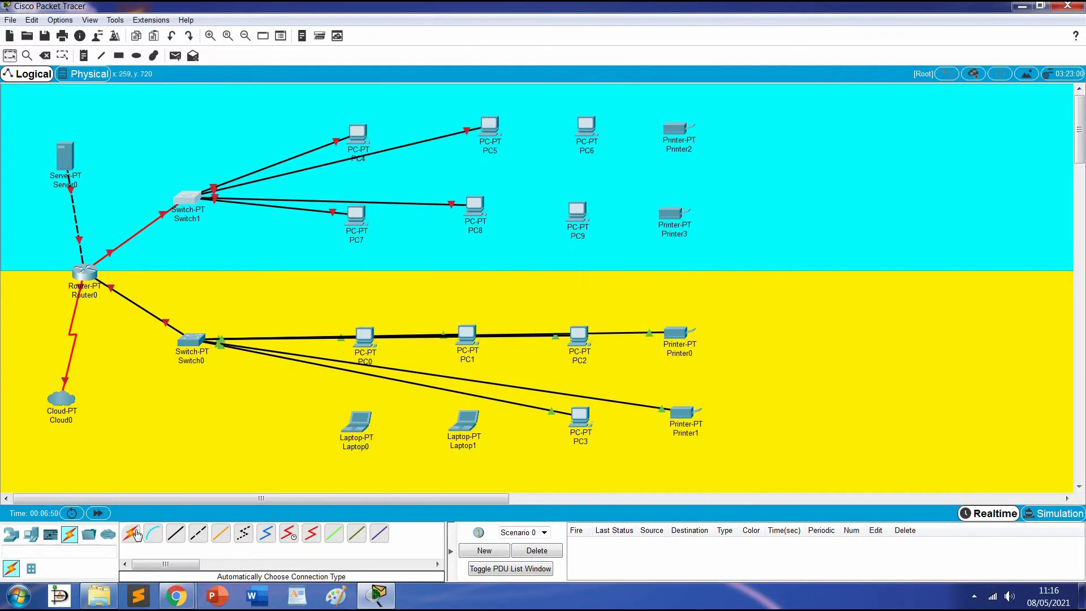
# Connect PC9 and PC6 to Switch1 with automatically chosen cables.
pyautogui.click(188, 200)
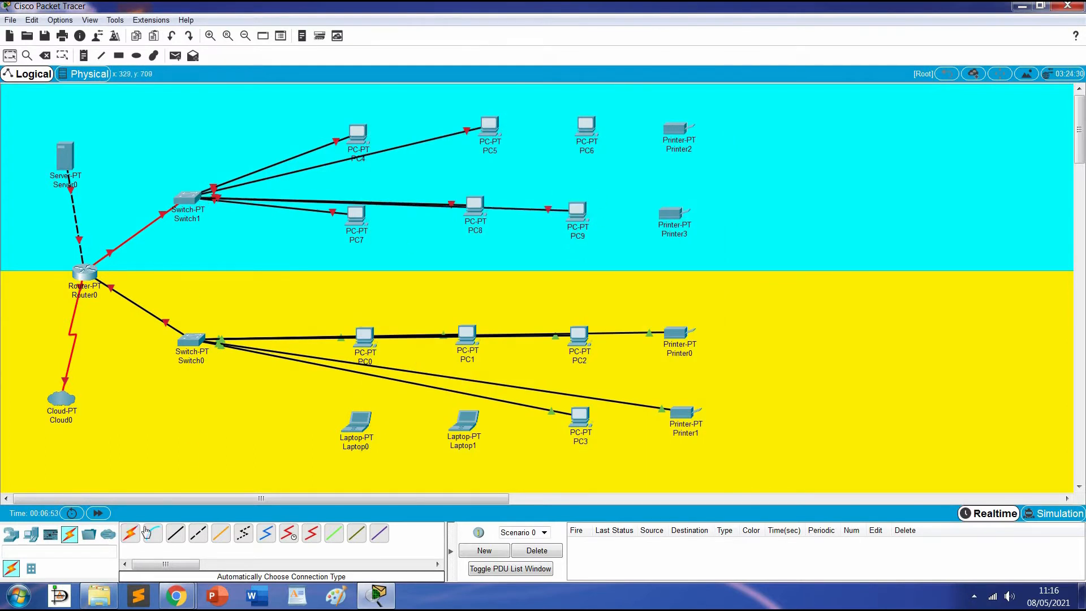
pyautogui.click(136, 531)
pyautogui.click(587, 131)
pyautogui.click(179, 198)
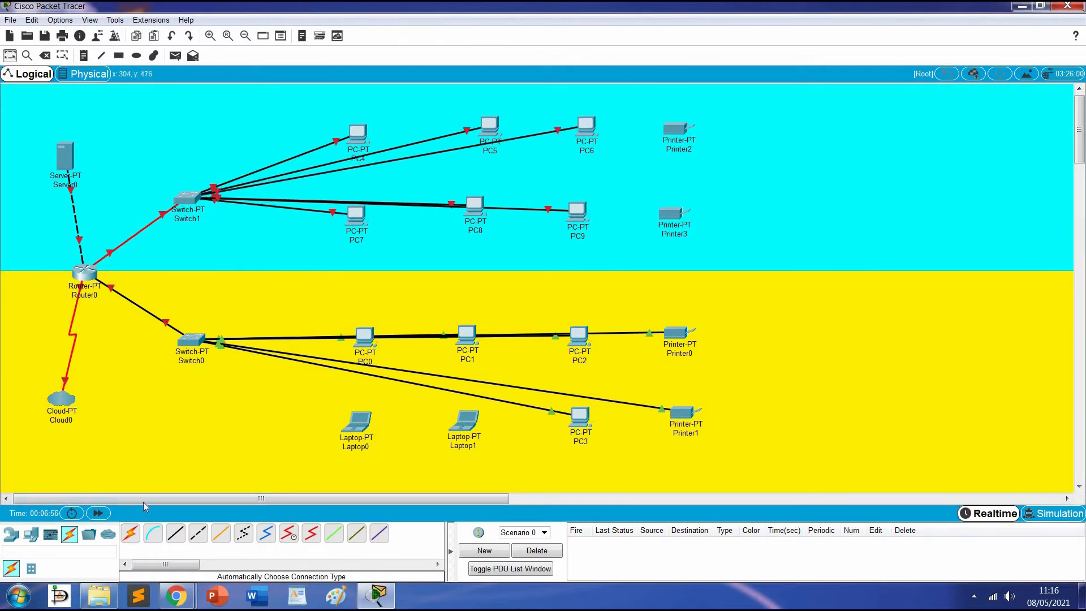
# Connect Printer2 and Printer3 in the cyan area to Switch1 with automatically chosen cables.
pyautogui.click(136, 532)
pyautogui.click(676, 129)
pyautogui.click(198, 195)
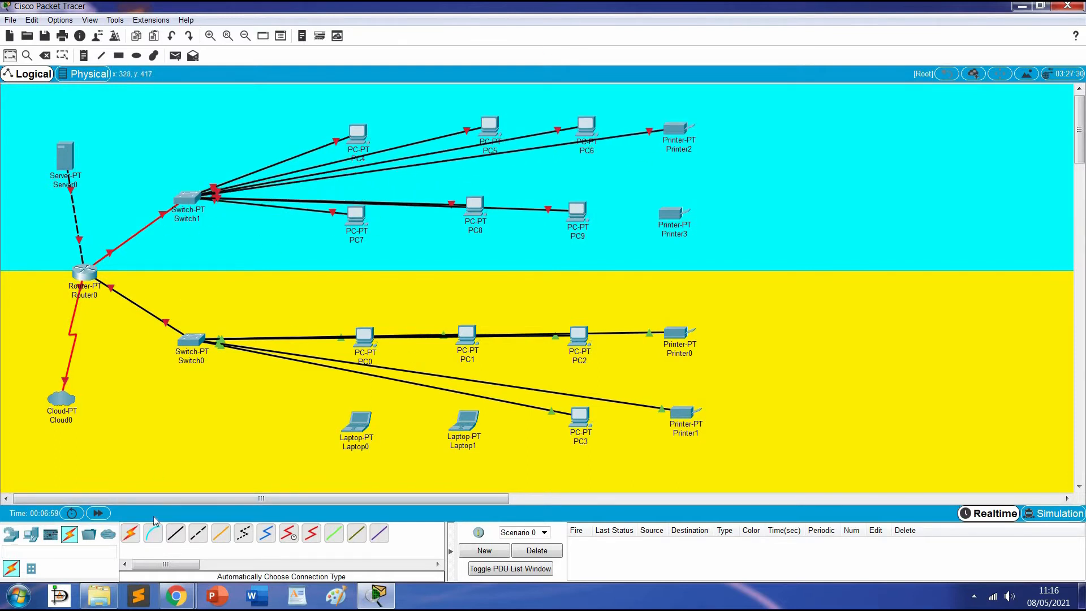
pyautogui.click(136, 532)
pyautogui.click(669, 213)
pyautogui.click(186, 199)
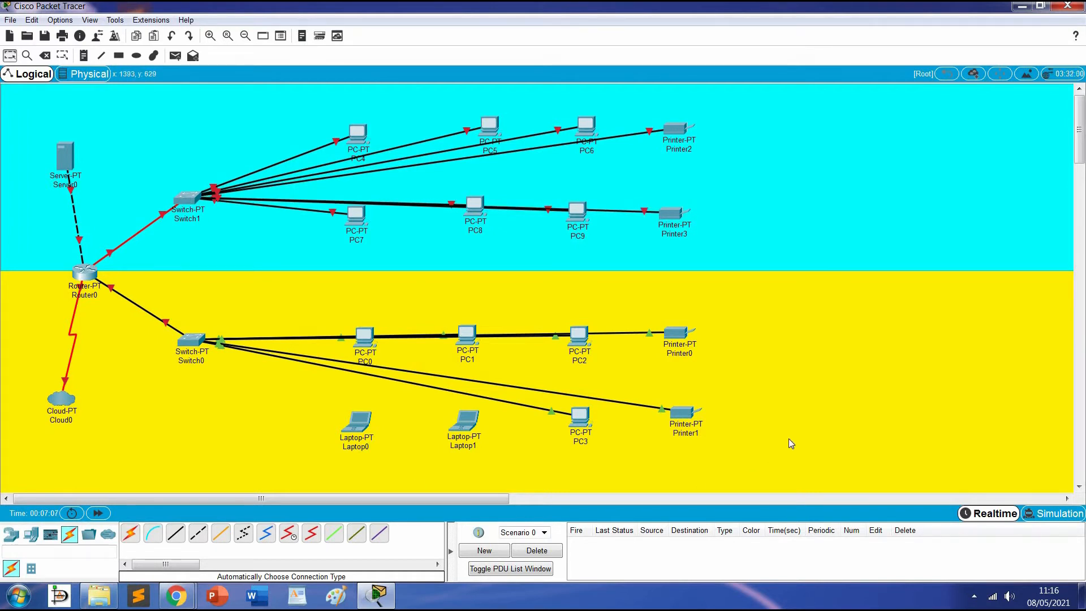
# Switch the power of Switch1 back on in its physical device view and close its window.
pyautogui.click(187, 198)
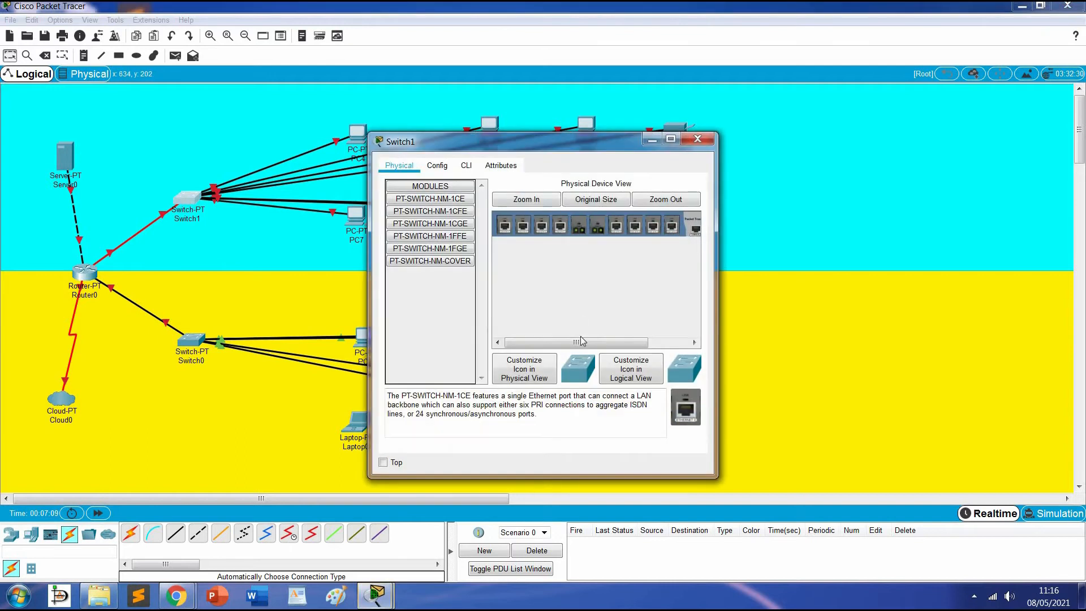
pyautogui.moveTo(615, 347); pyautogui.dragTo(654, 347)
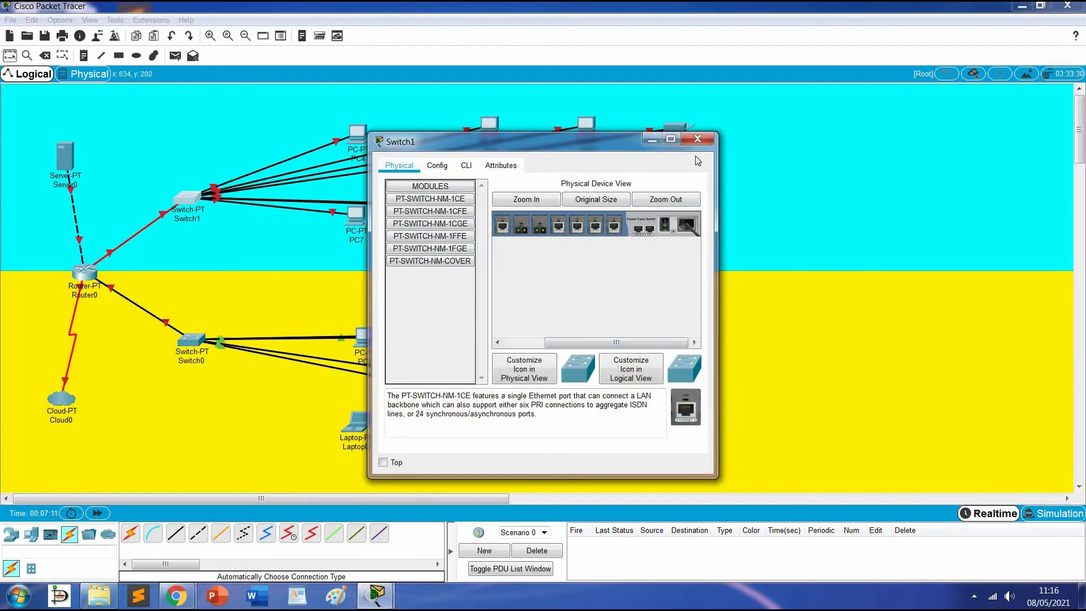
pyautogui.click(697, 139)
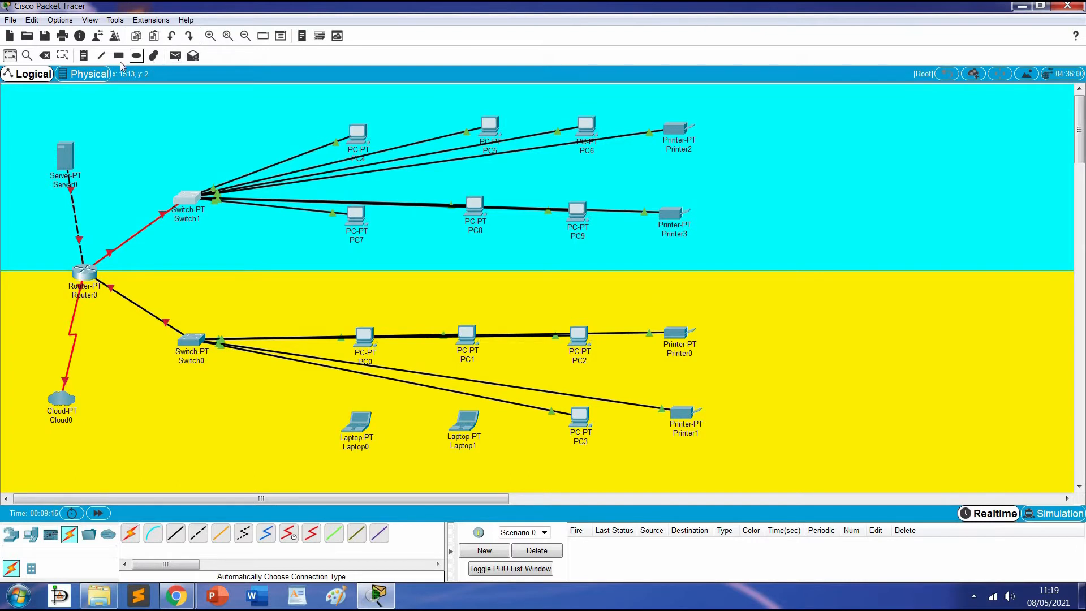
# Place a four-line note beside Server0 reading Server, IP 192.168.24.2, SM 255.255.255.0, Gateway 192.168.24.1.
pyautogui.click(86, 59)
pyautogui.click(132, 121)
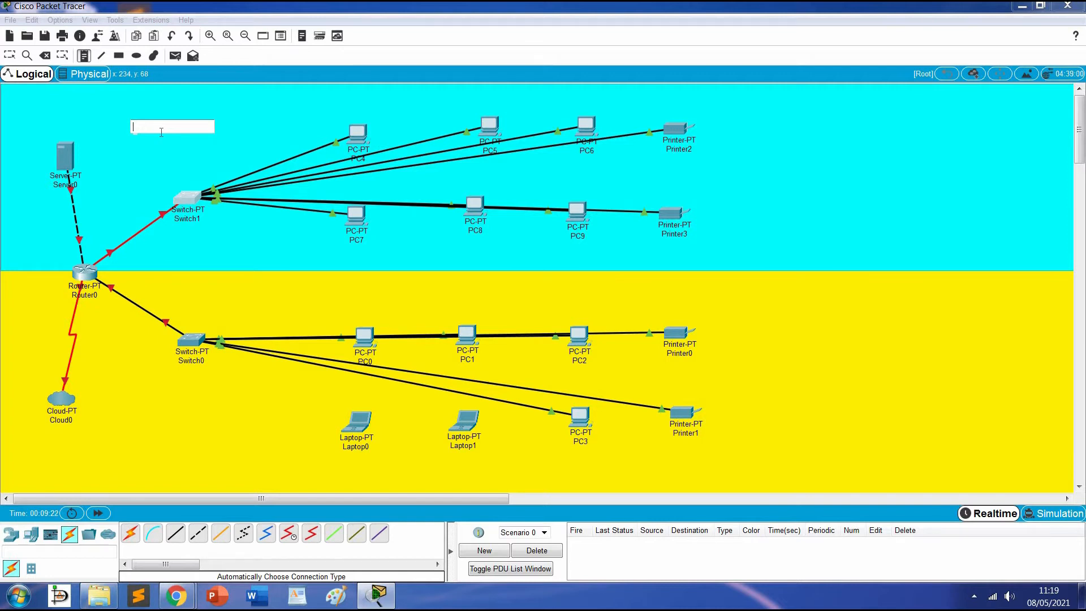
pyautogui.write('Server')
pyautogui.press('Return')
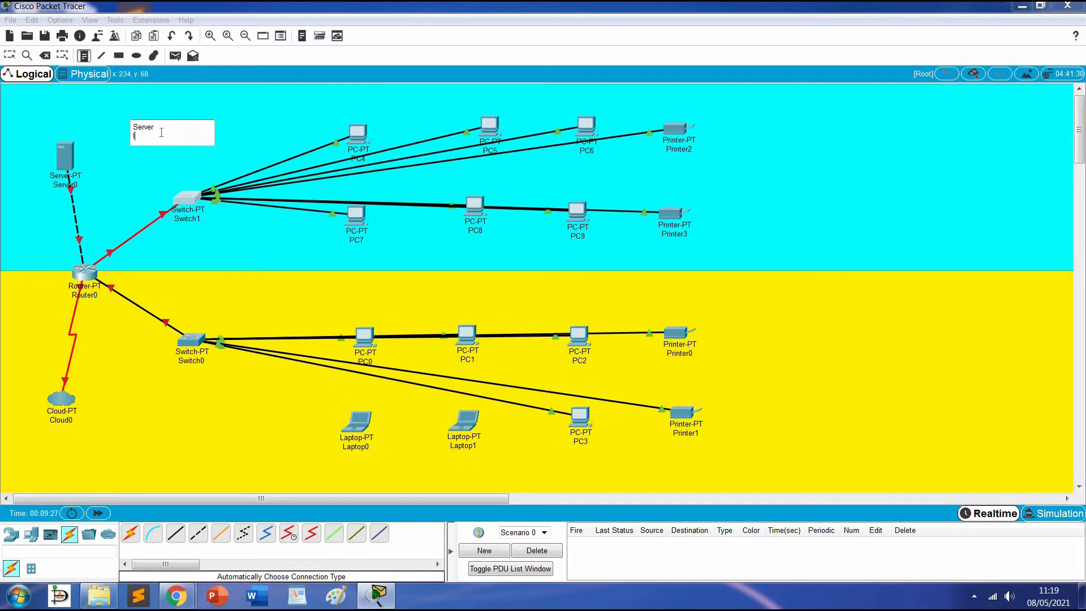
pyautogui.write('IP 192.168.24.2')
pyautogui.press('Return')
pyautogui.write('SM')
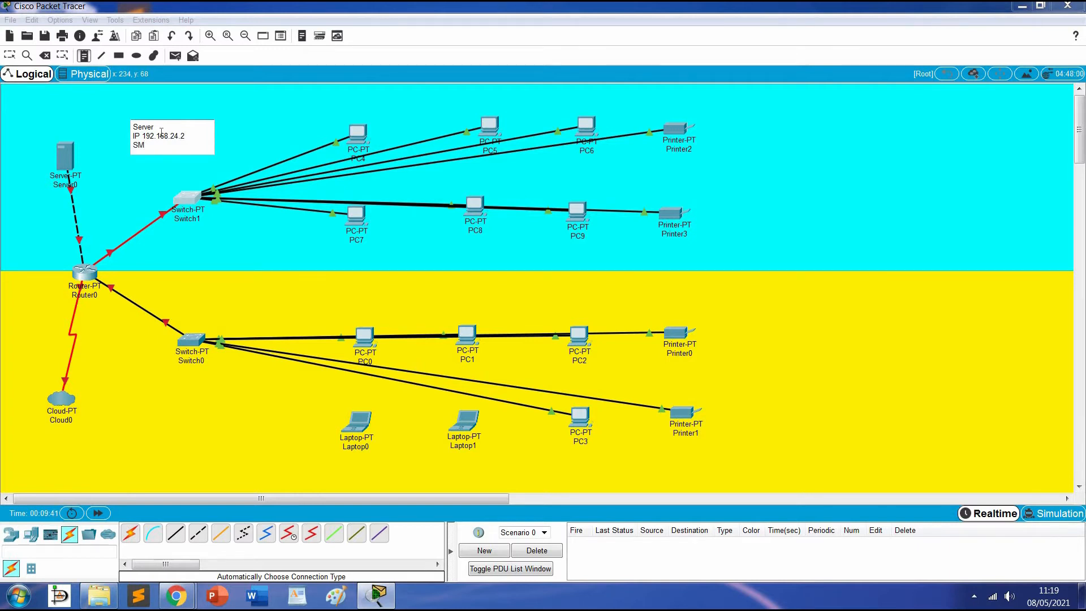
pyautogui.write(' 255.255.255.0')
pyautogui.press('Return')
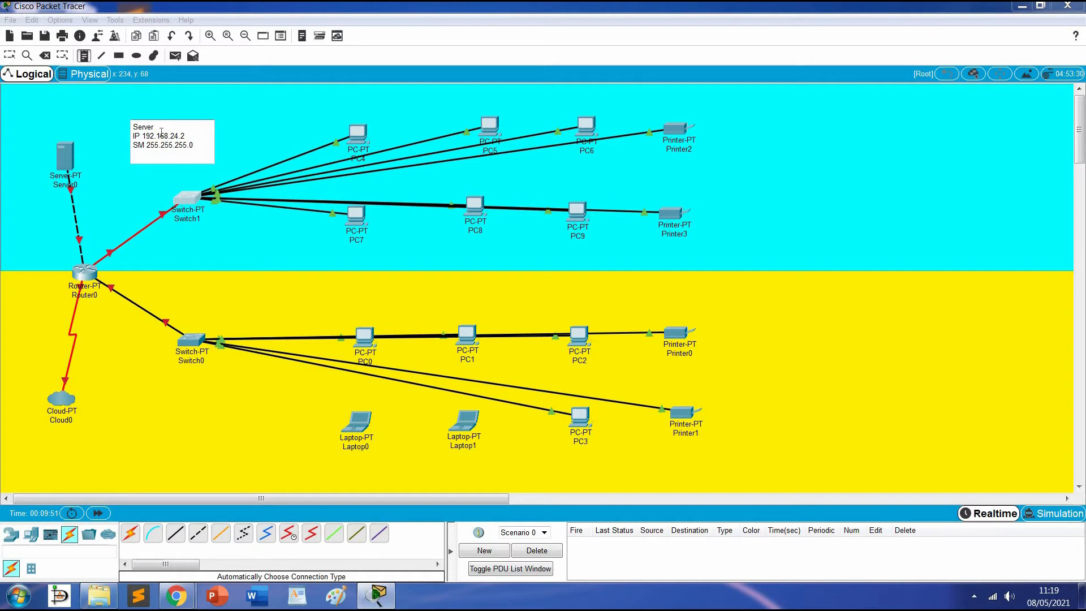
pyautogui.write('Gateway 192.168.24.1')
# Place a note below Switch0 in the yellow area with the lines Komputer Lantai 1, IP 192.168.25.3- and 192.168.25.10.
pyautogui.click(85, 57)
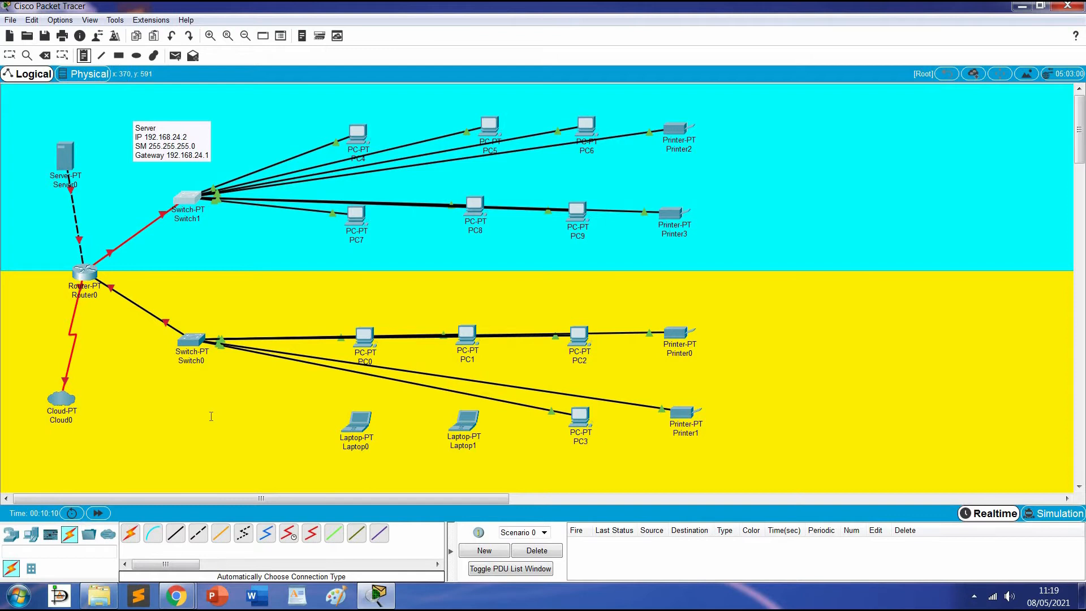
pyautogui.click(177, 400)
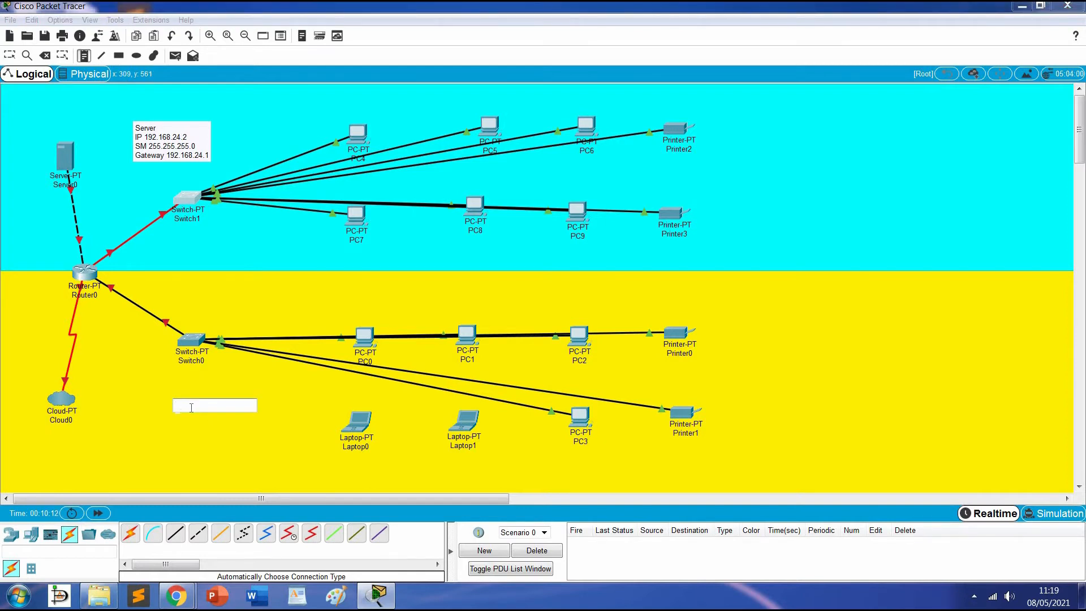
pyautogui.write('Komputer Lantai 1')
pyautogui.press('Return')
pyautogui.write('IP')
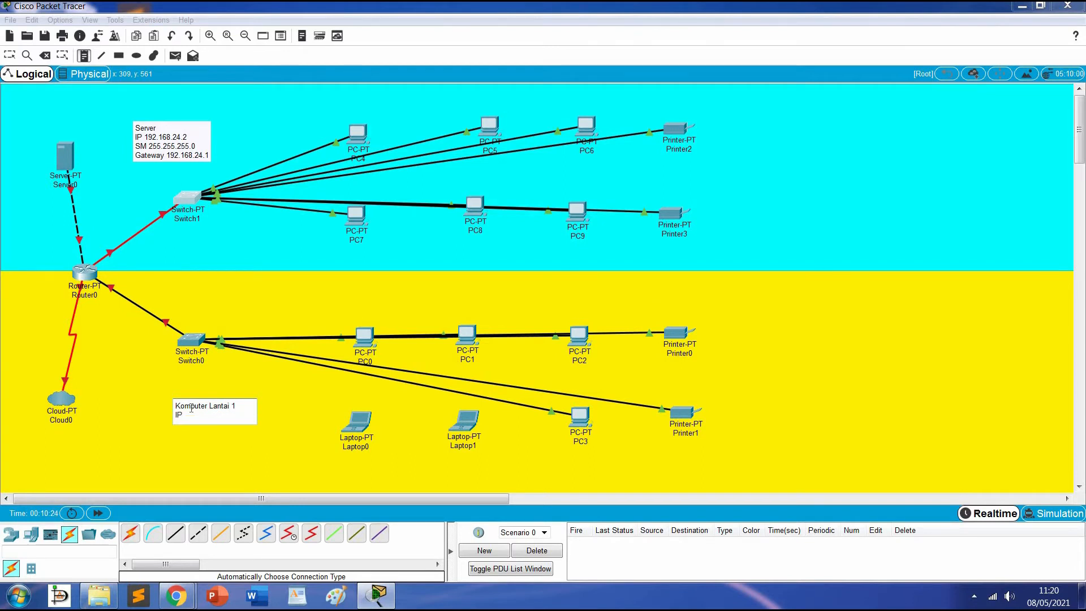
pyautogui.write(' 192.168.25.3-')
pyautogui.press('Return')
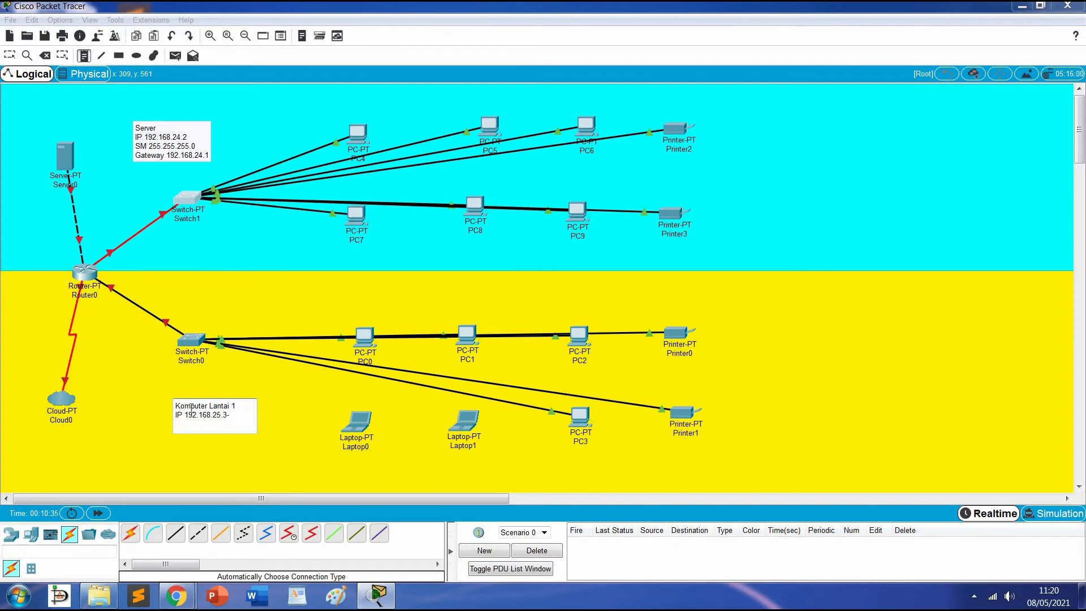
pyautogui.write('192.168.25.10')
pyautogui.press('Return')
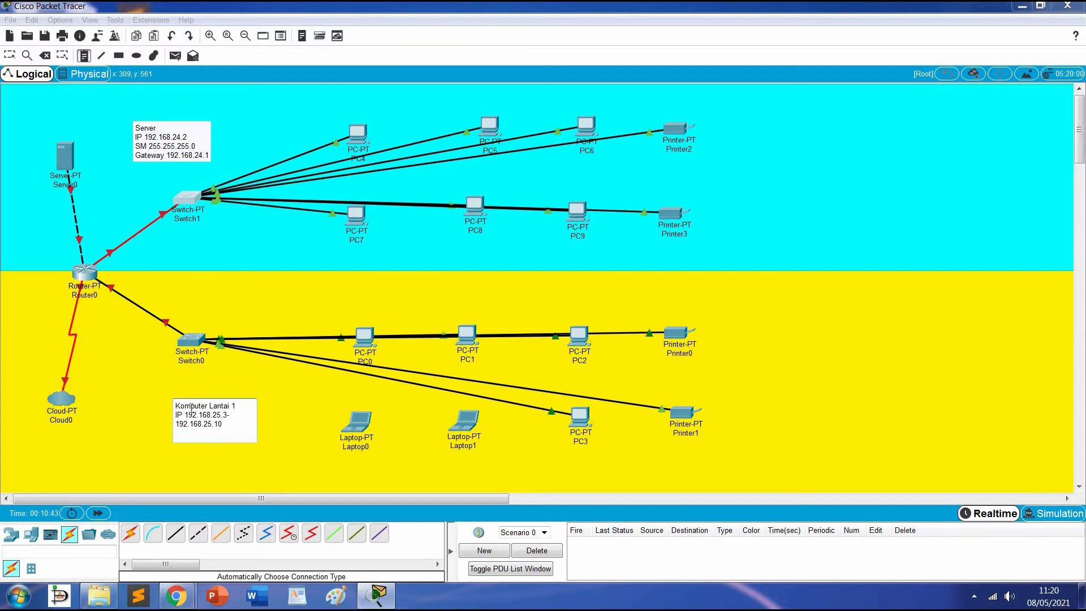
# Add the lines SM 255.255.255.0 and Gateway 192.168.25.1 to the Komputer Lantai 1 note.
pyautogui.write('SM 255.255')
pyautogui.write('.255.0')
pyautogui.press('Return')
pyautogui.write('Gateway')
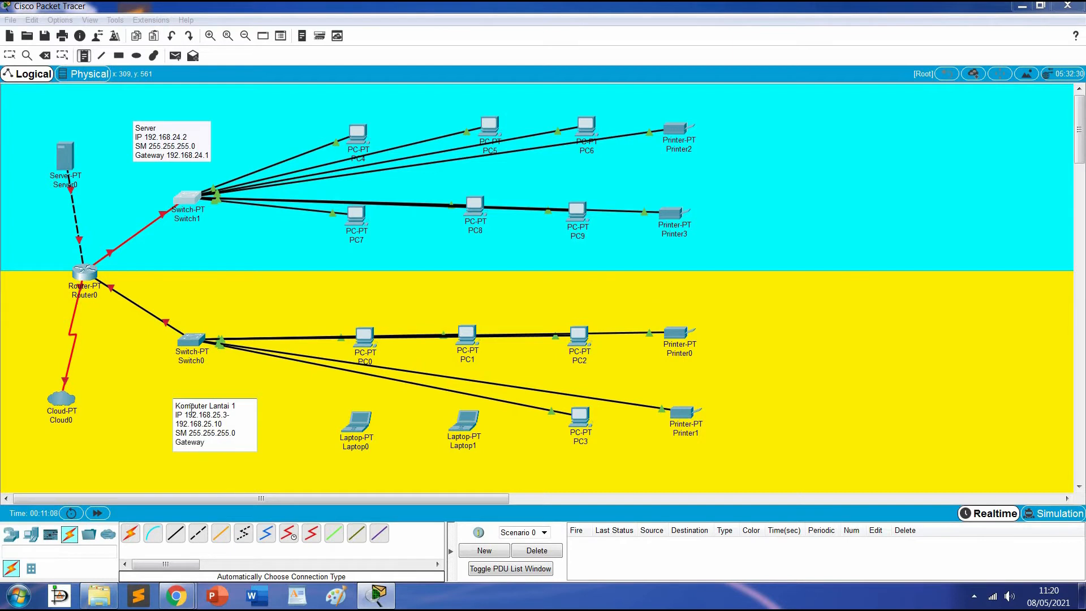
pyautogui.write(' 2')
pyautogui.write('.168.25.1')
# Copy the whole Komputer Lantai 1 text and paste it into a new note between the Server note and PC4.
pyautogui.hotkey('ctrl', 'a')
pyautogui.hotkey('ctrl', 'c')
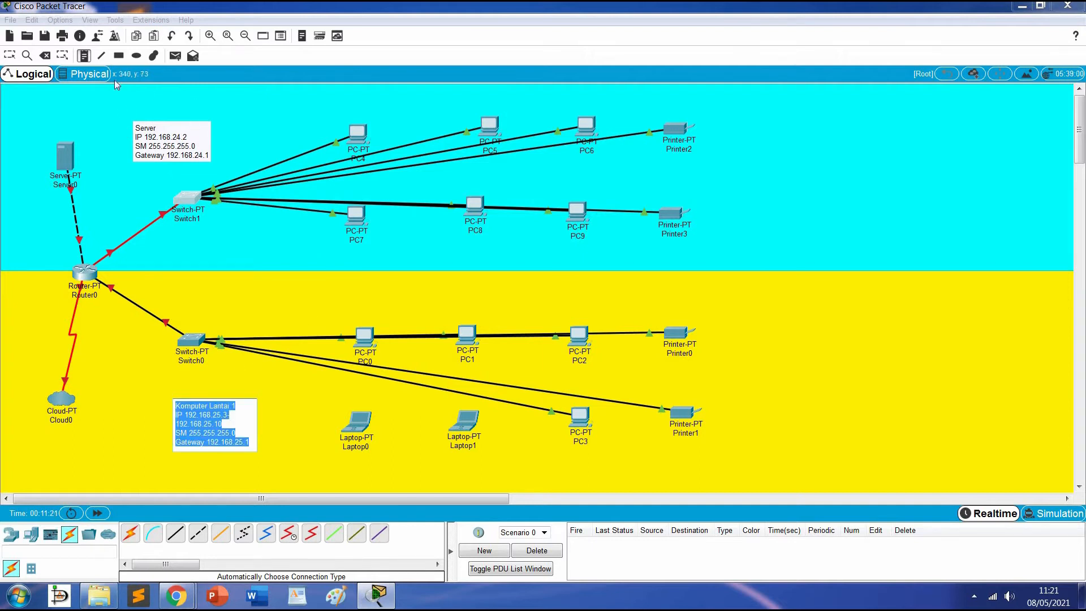
pyautogui.click(284, 121)
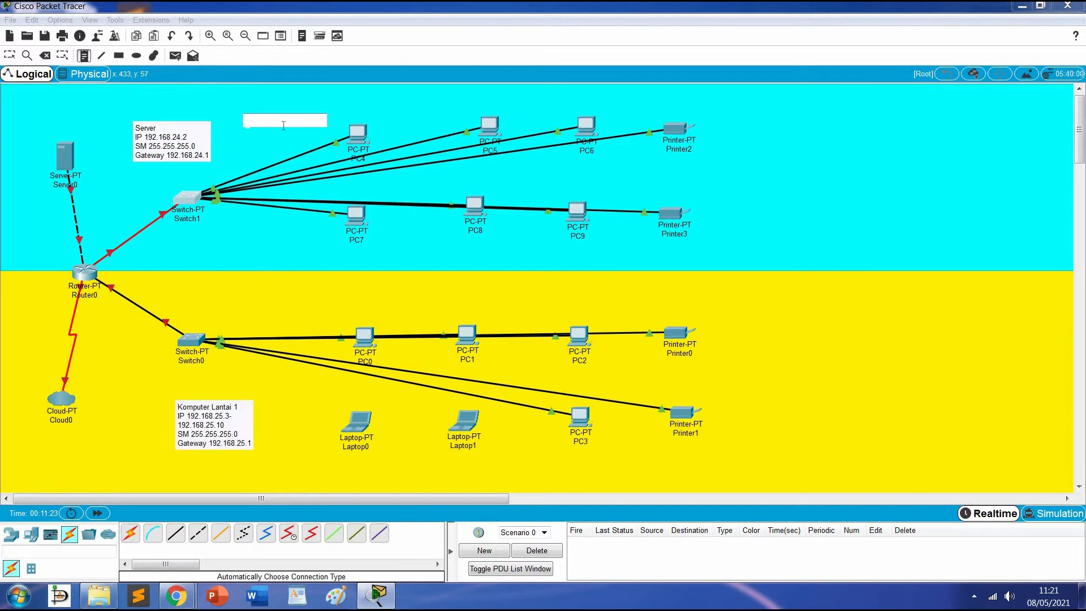
pyautogui.hotkey('ctrl', 'v')
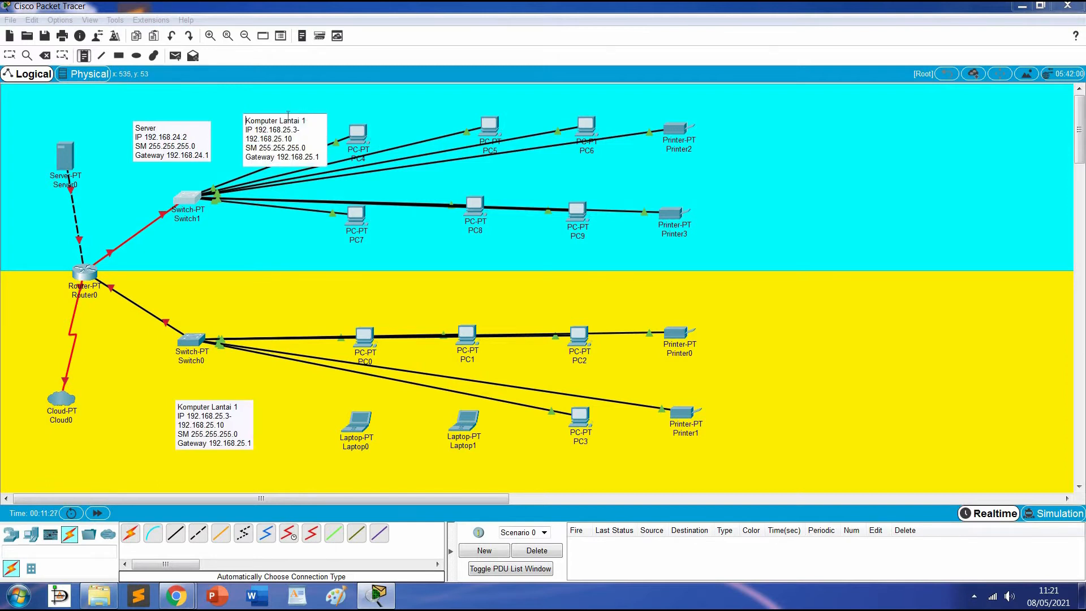
pyautogui.hotkey('ctrl', 'a')
pyautogui.hotkey('ctrl', 'c')
pyautogui.press('BackSpace')
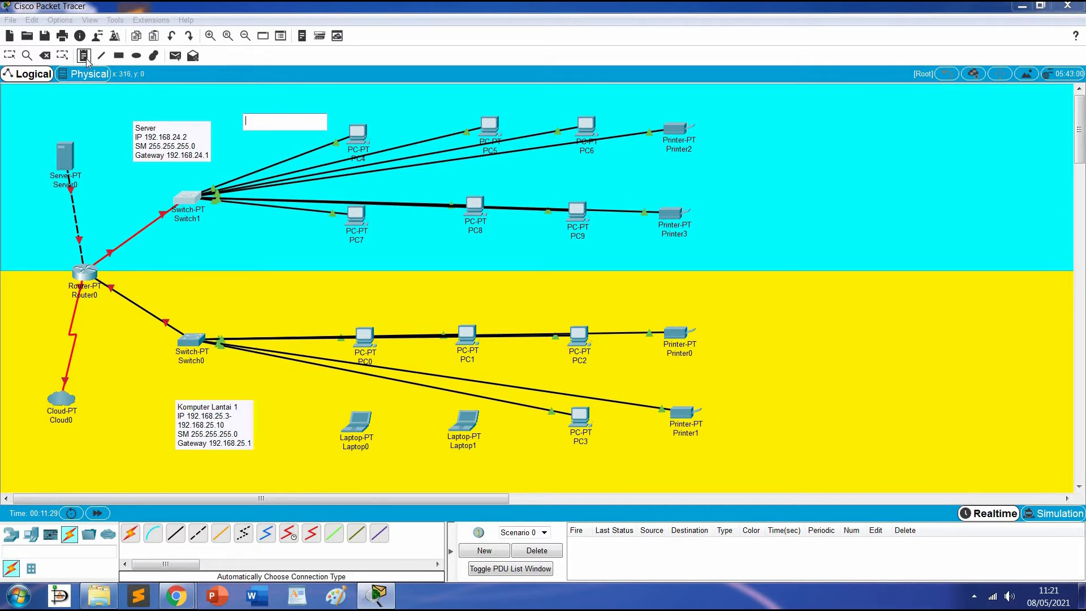
pyautogui.click(222, 106)
pyautogui.click(222, 106)
pyautogui.hotkey('ctrl', 'v')
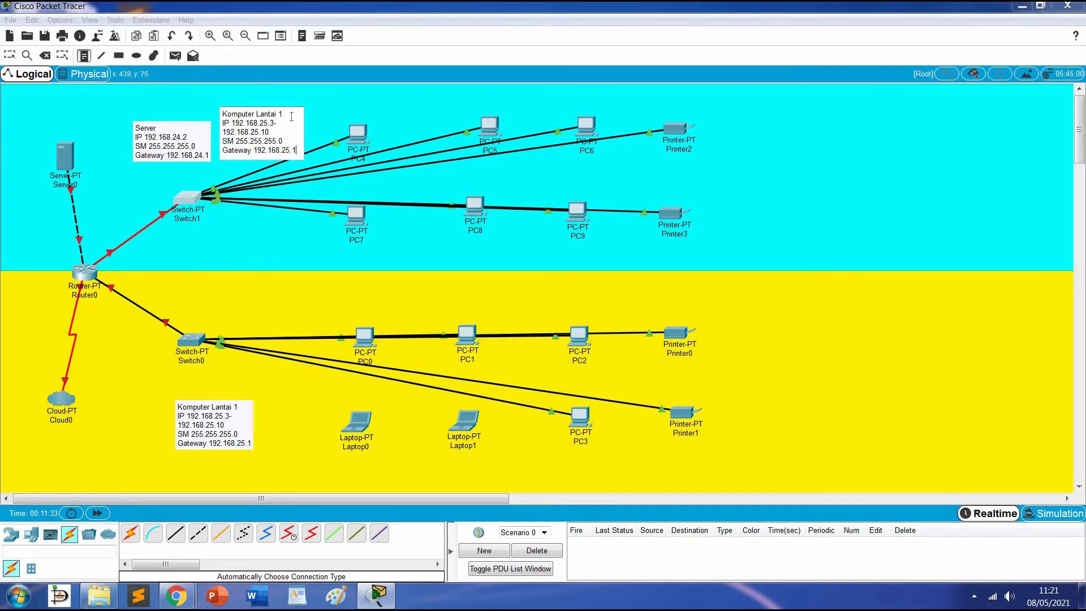
# Change the pasted note to Komputer Lantai 2 with IP range 192.168.26.3-192.168.26.12 and Gateway 192.168.26.1.
pyautogui.click(290, 115)
pyautogui.press('BackSpace')
pyautogui.write('2')
pyautogui.press('BackSpace')
pyautogui.write('6')
pyautogui.press('BackSpace')
pyautogui.press('BackSpace')
pyautogui.write('6')
pyautogui.click(329, 246)
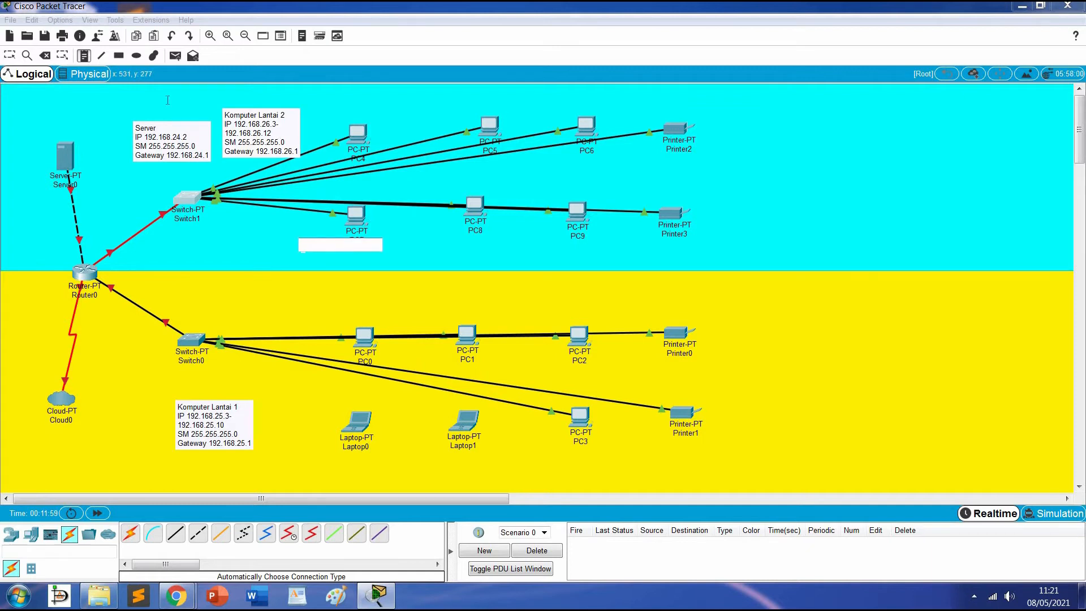
pyautogui.click(134, 537)
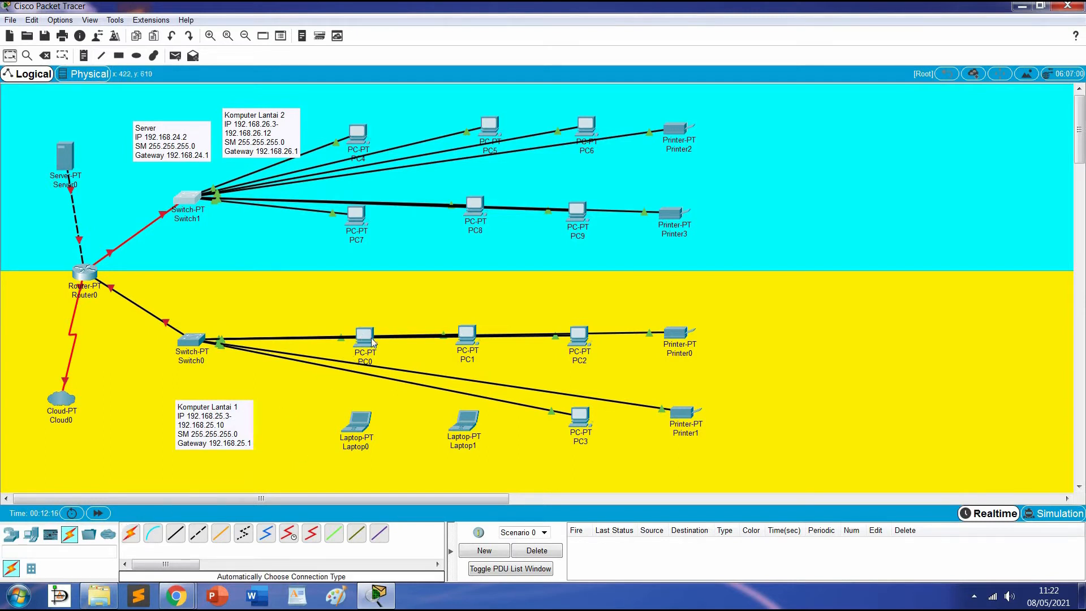
# Give PC0 the static IPv4 address 192.168.25.3 with subnet mask 255.255.255.0.
pyautogui.click(365, 338)
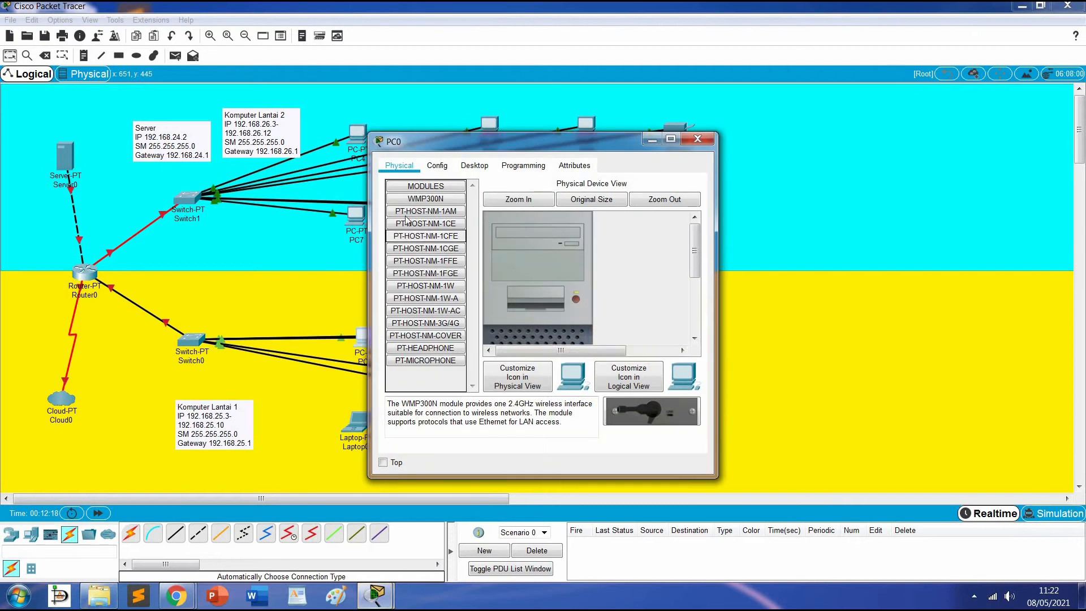
pyautogui.moveTo(492, 148); pyautogui.dragTo(603, 146)
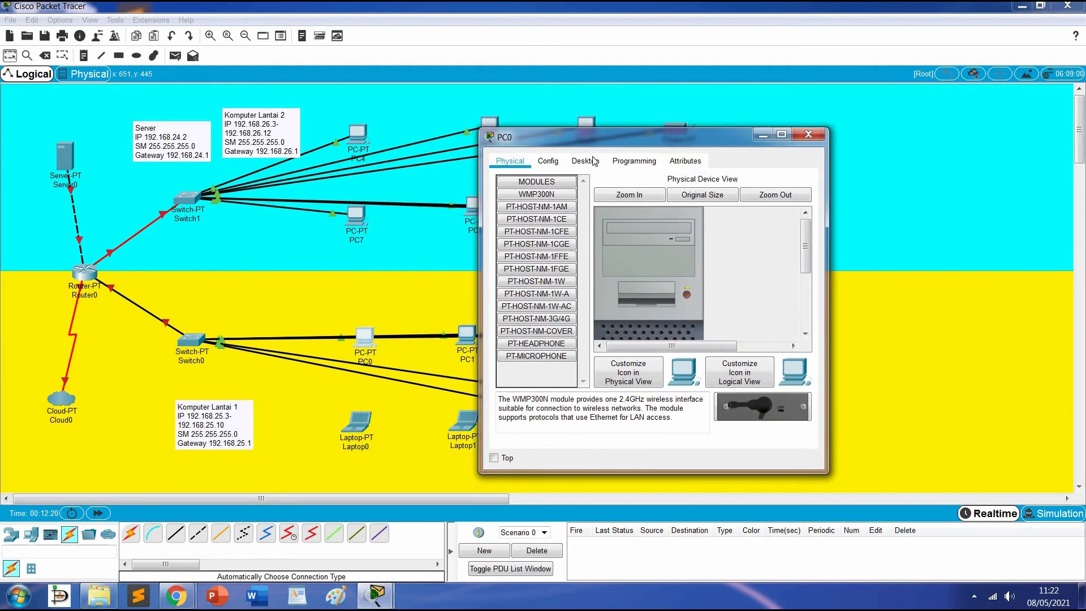
pyautogui.click(586, 160)
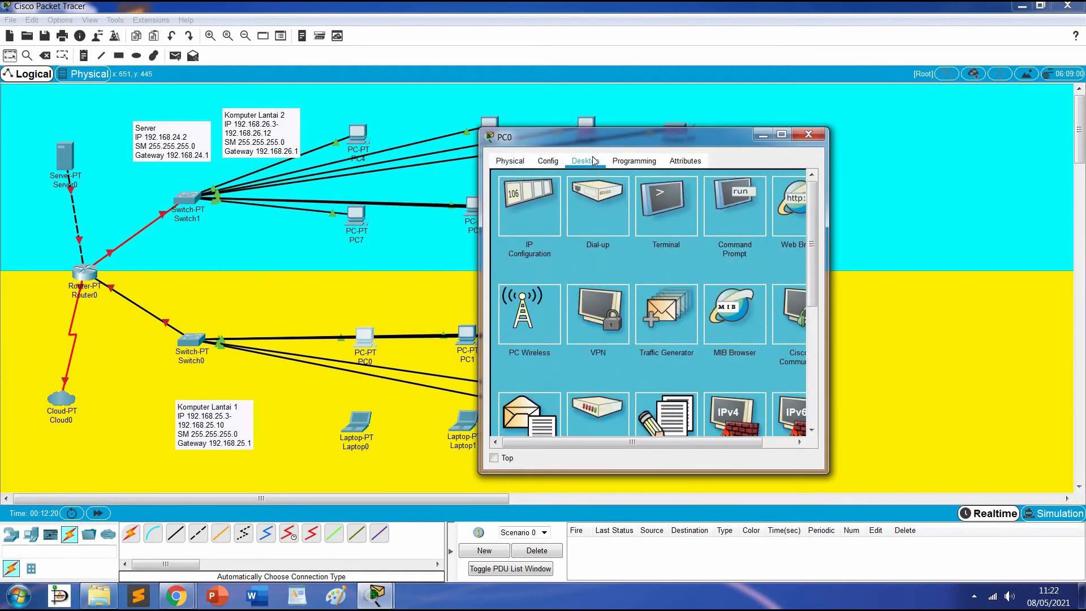
pyautogui.click(537, 205)
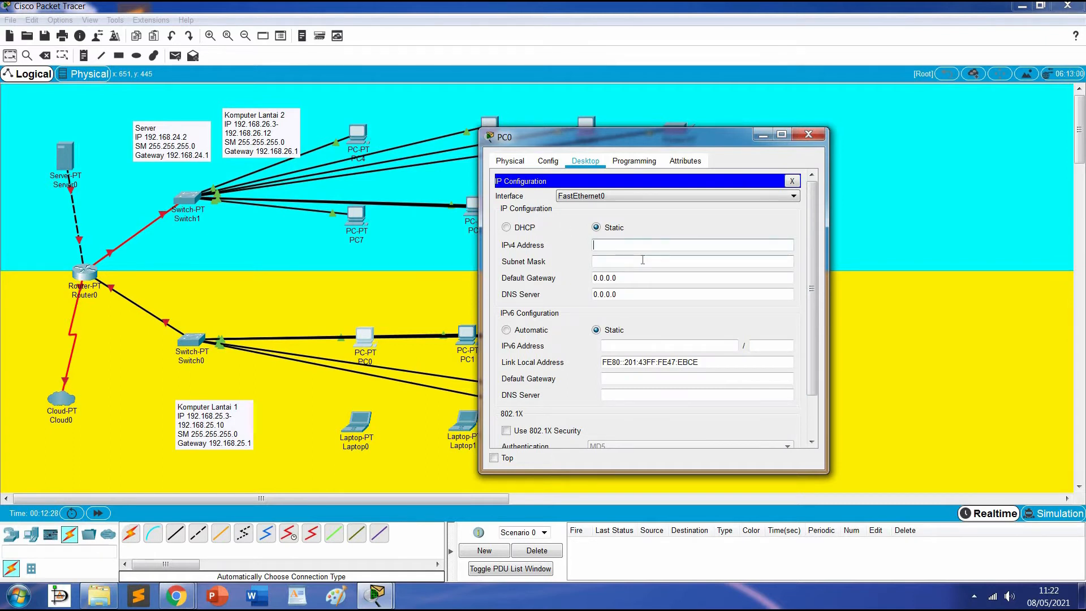
pyautogui.write('192.168.25.3')
pyautogui.click(643, 259)
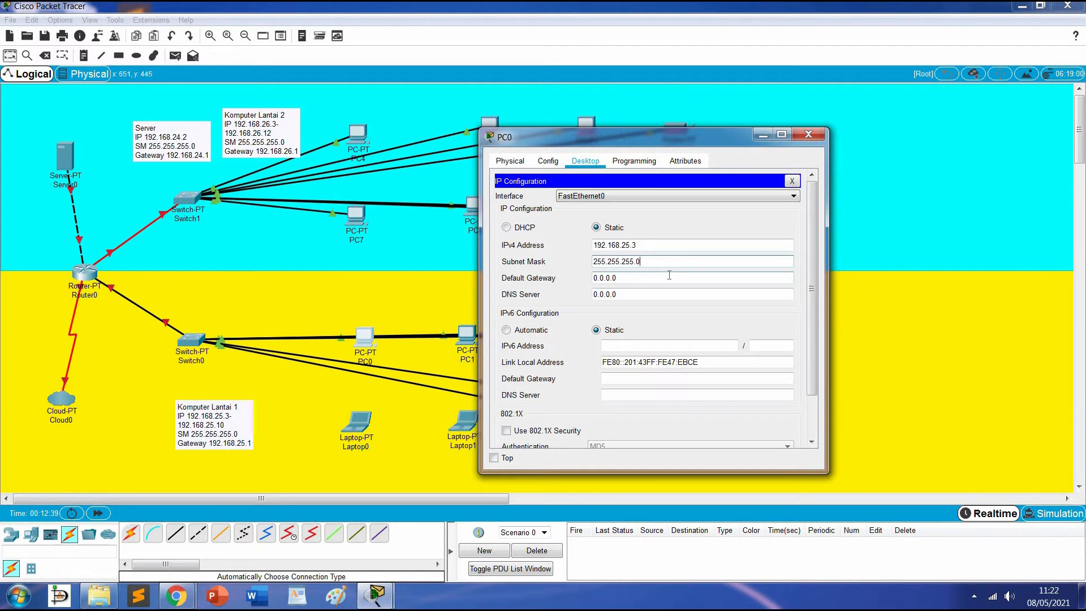
# Set PC0's default gateway to 192.168.25.1 and close its configuration window.
pyautogui.click(668, 276)
pyautogui.doubleClick(653, 247)
pyautogui.hotkey('ctrl', 'c')
pyautogui.doubleClick(642, 279)
pyautogui.hotkey('ctrl', 'v')
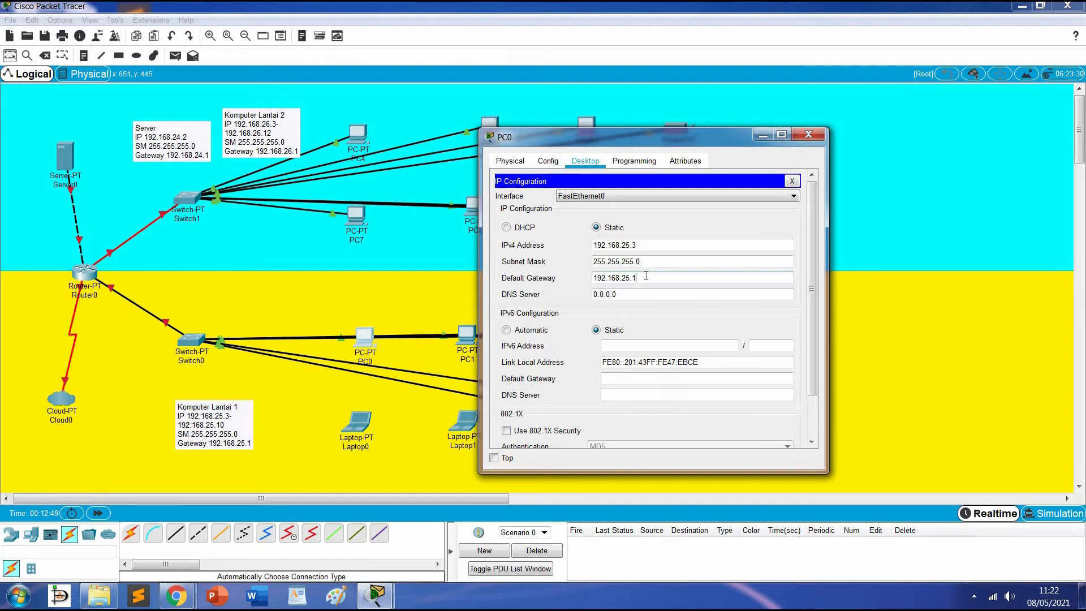
pyautogui.scroll(-1, 735, 146)
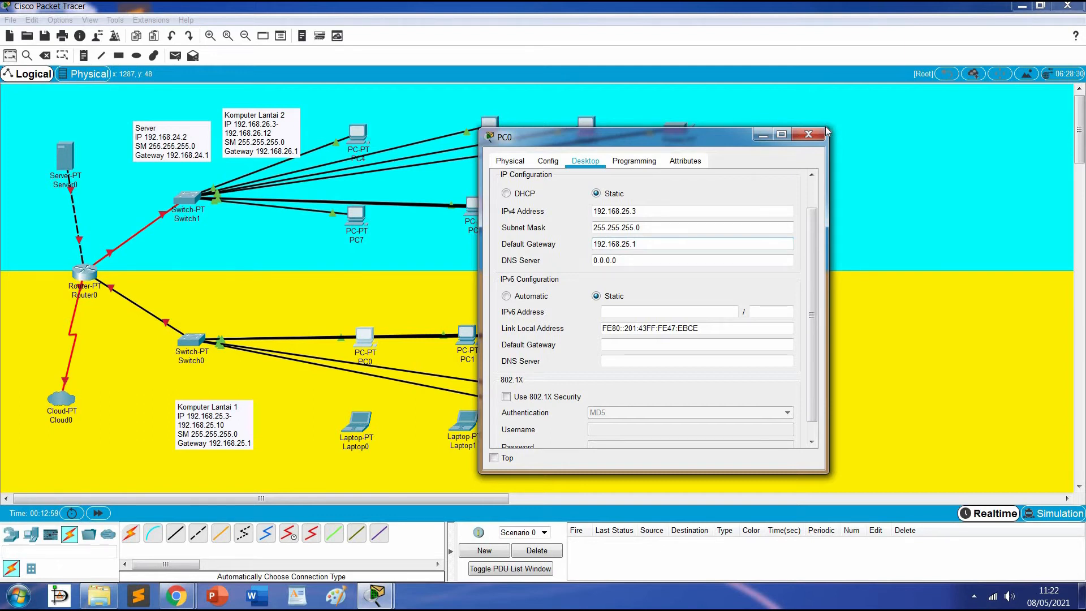
pyautogui.click(809, 134)
# Configure PC1 with IPv4 address 192.168.25.4, subnet mask 255.255.255.0 and default gateway 192.168.25.1.
pyautogui.click(467, 338)
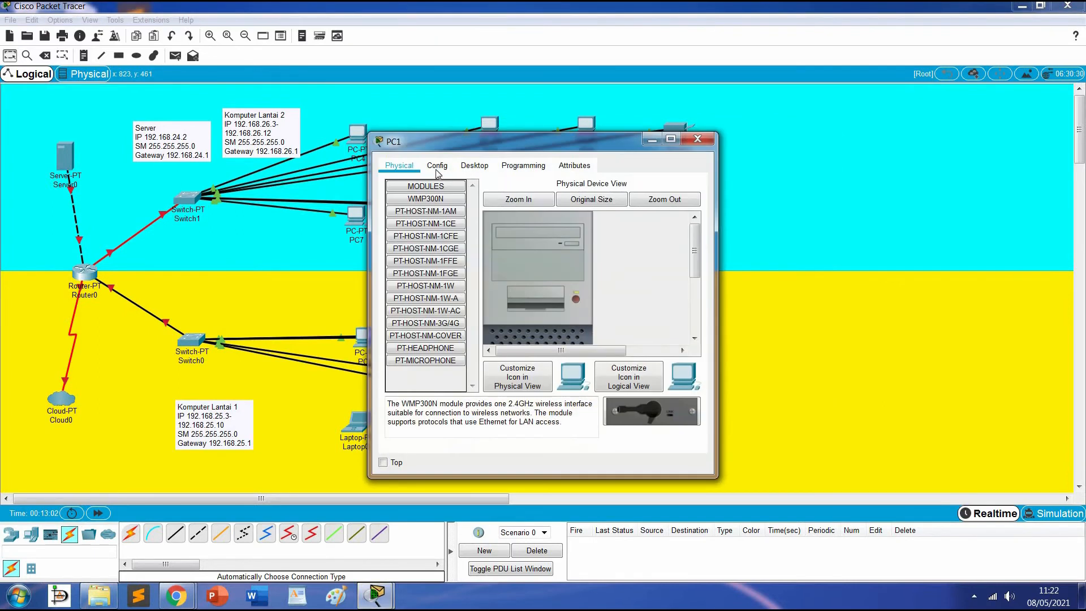
pyautogui.click(474, 165)
pyautogui.click(422, 253)
pyautogui.click(535, 250)
pyautogui.write('192.168.25.3')
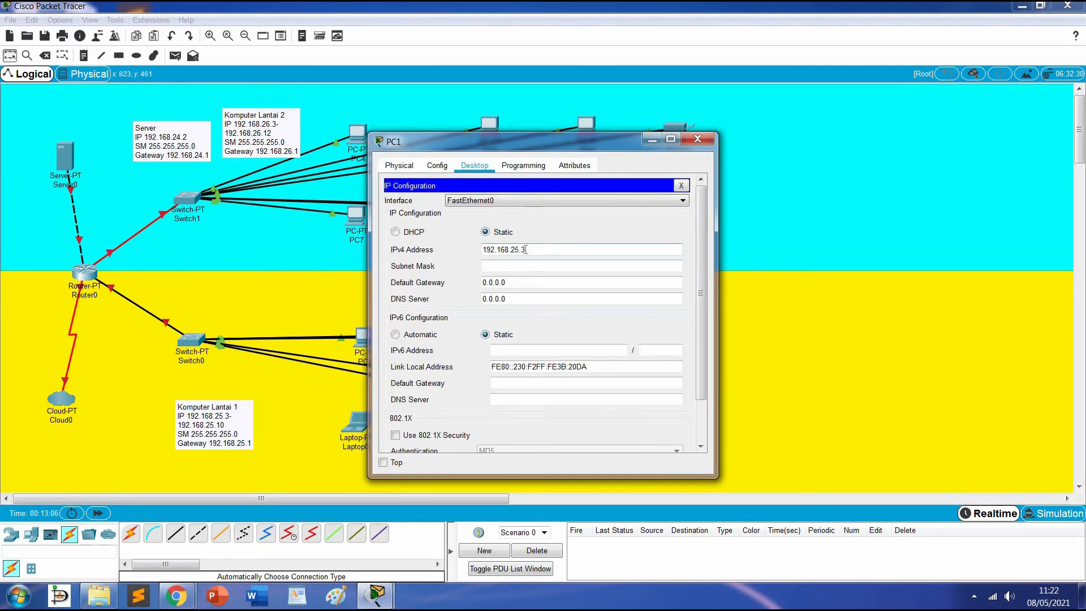
pyautogui.press('BackSpace')
pyautogui.write('4')
pyautogui.press('Tab')
pyautogui.press('Tab')
pyautogui.write('192.168.25.1')
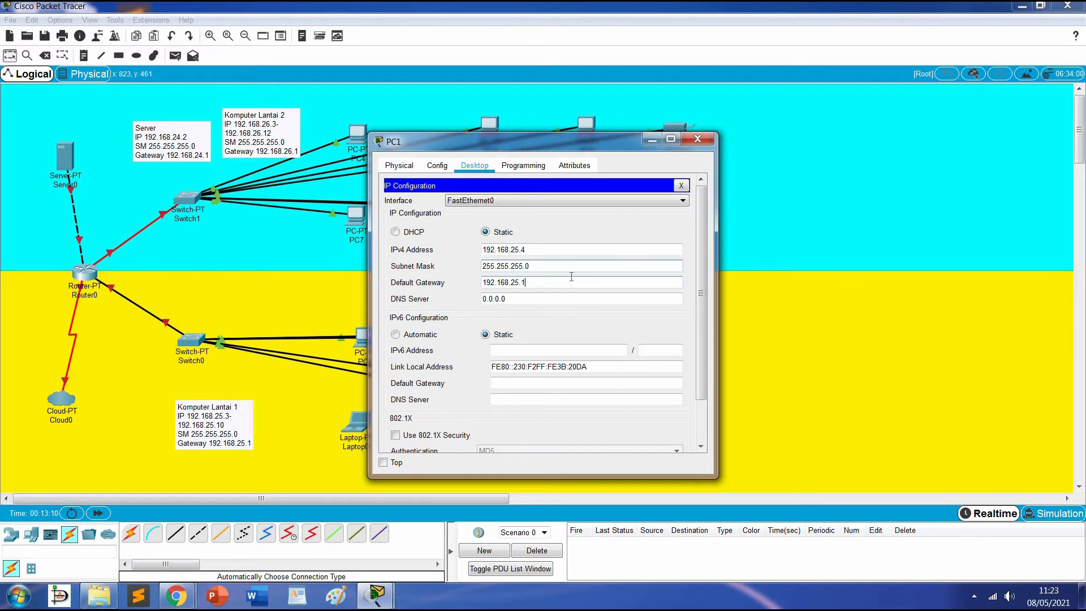
pyautogui.click(698, 138)
# Configure PC2 with IPv4 address 192.168.25.5, subnet mask 255.255.255.0 and default gateway 192.168.25.1.
pyautogui.click(583, 338)
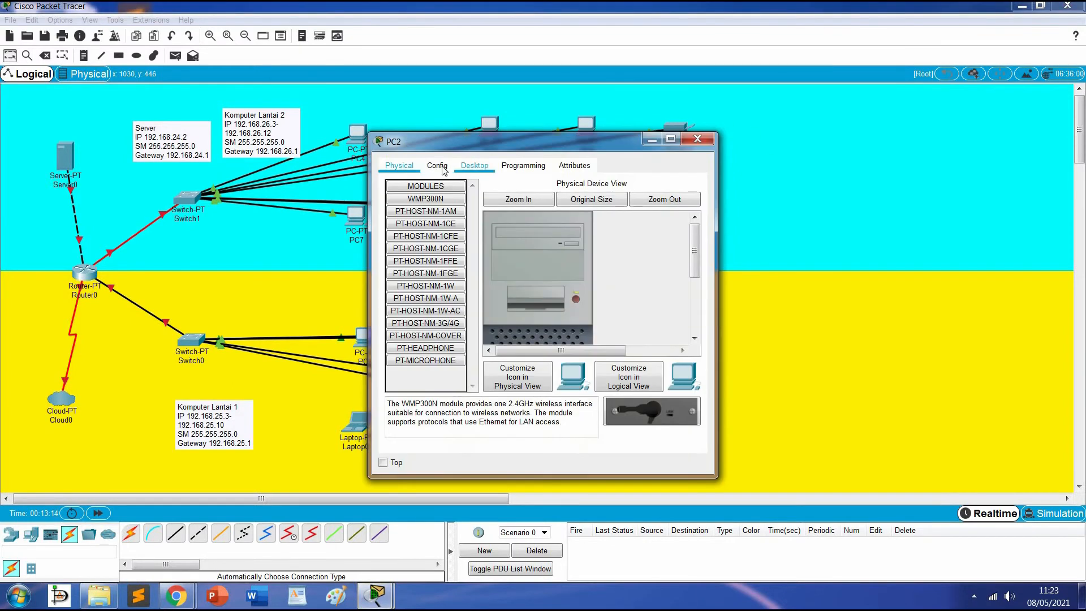
pyautogui.click(473, 165)
pyautogui.click(422, 252)
pyautogui.click(546, 250)
pyautogui.write('192.168.25.3')
pyautogui.press('BackSpace')
pyautogui.write('5')
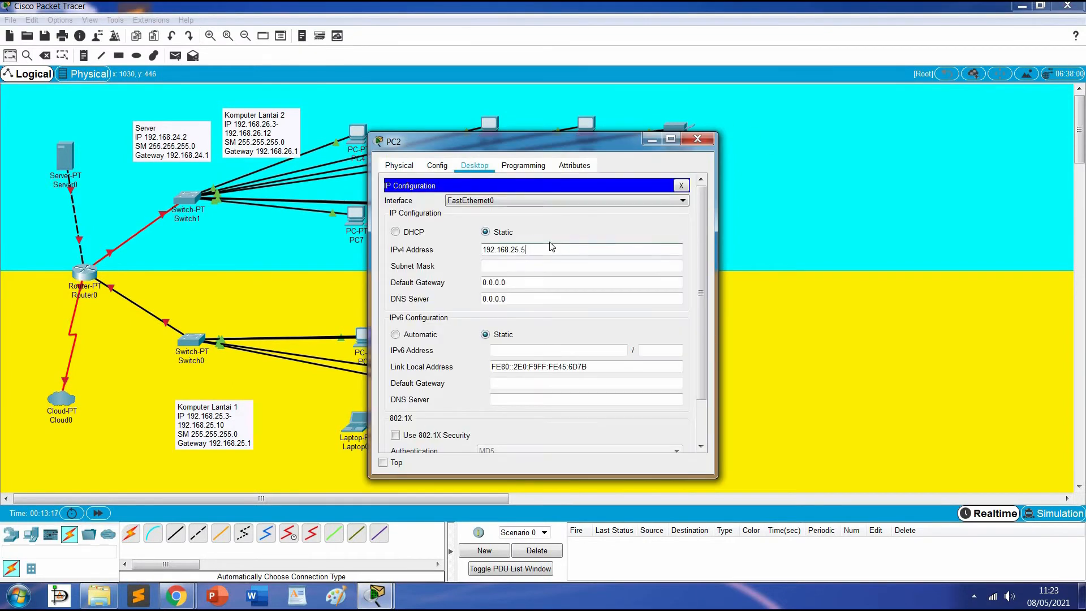
pyautogui.press('Tab')
pyautogui.press('Tab')
pyautogui.write('192.168.25.1')
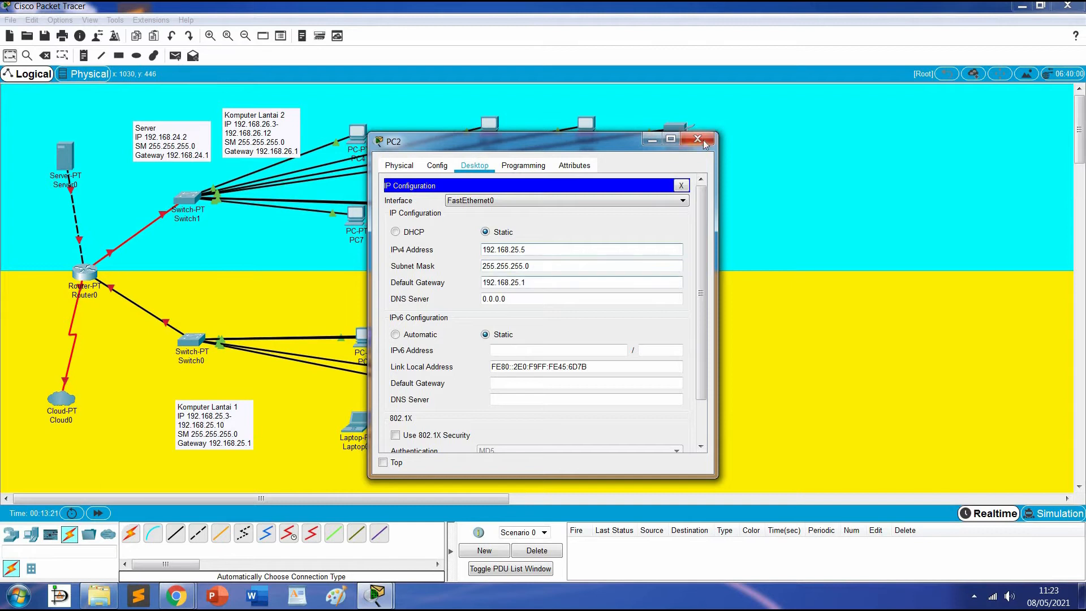
pyautogui.click(697, 138)
# Configure PC3 with IPv4 address 192.168.25.6, subnet mask 255.255.255.0 and default gateway 192.168.25.1.
pyautogui.click(578, 418)
pyautogui.click(474, 165)
pyautogui.click(425, 209)
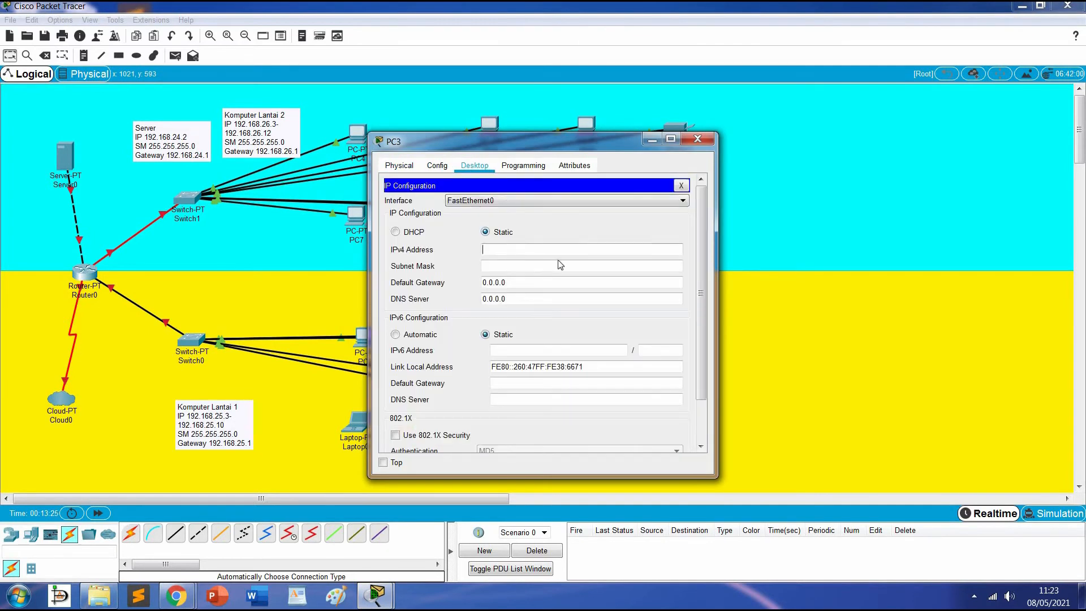
pyautogui.click(563, 249)
pyautogui.write('192.168.25.6')
pyautogui.click(580, 265)
pyautogui.press('Tab')
pyautogui.write('192.168.25.1')
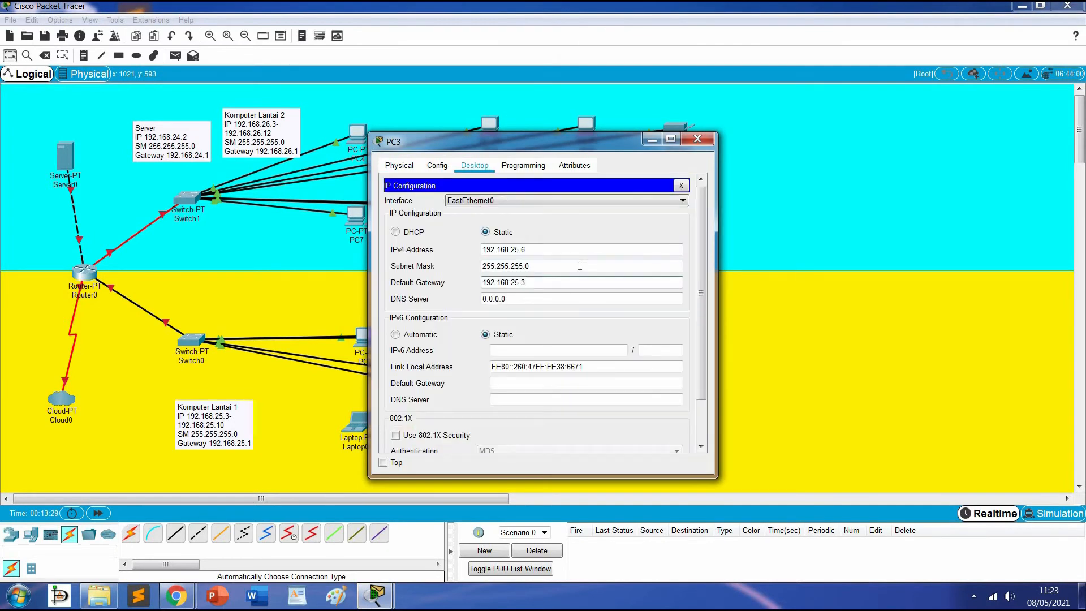
pyautogui.click(698, 139)
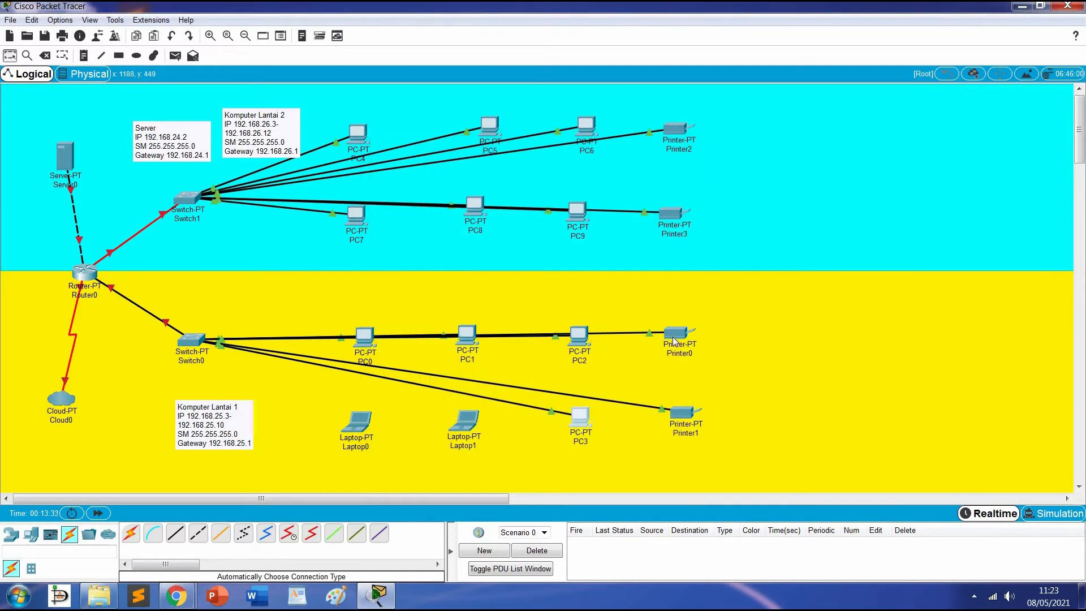
# Set the static IPv4 default gateway of Printer0 to 192.168.25.1 in its global settings.
pyautogui.click(675, 335)
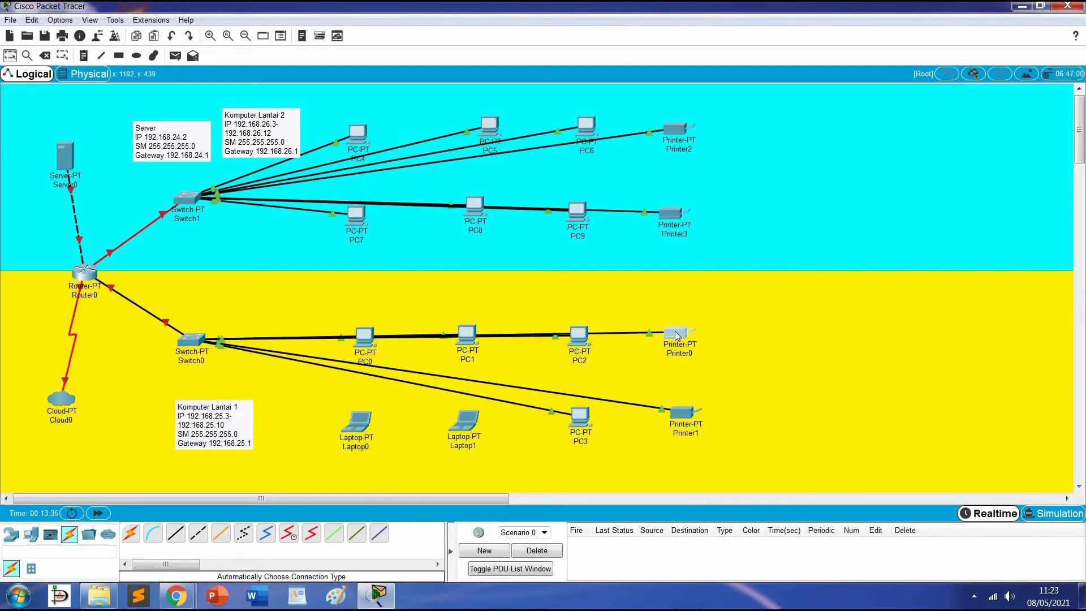
pyautogui.click(438, 169)
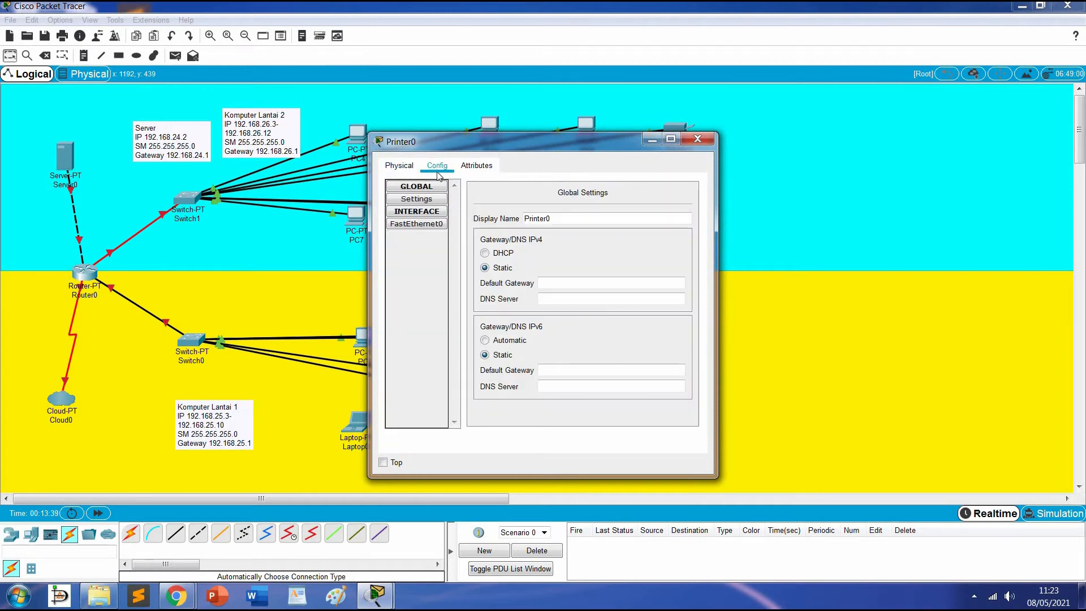
pyautogui.click(434, 197)
pyautogui.click(580, 281)
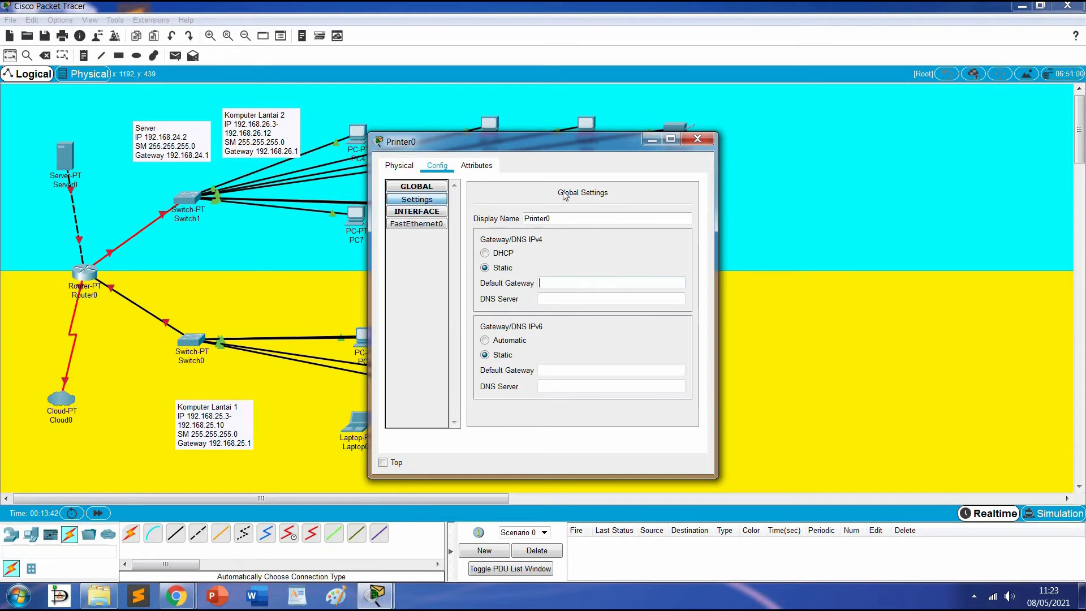
pyautogui.moveTo(550, 147); pyautogui.dragTo(634, 146)
pyautogui.hotkey('ctrl', 'v')
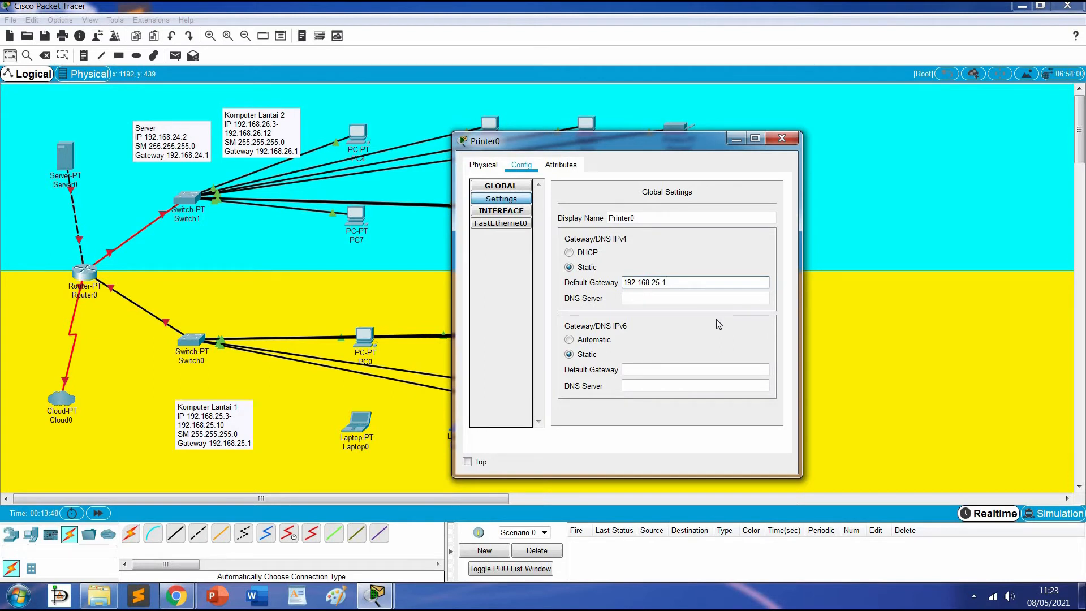
# Give Printer0's FastEthernet0 interface the IPv4 address 192.168.25.7 with the default subnet mask and close its window.
pyautogui.click(523, 225)
pyautogui.click(699, 284)
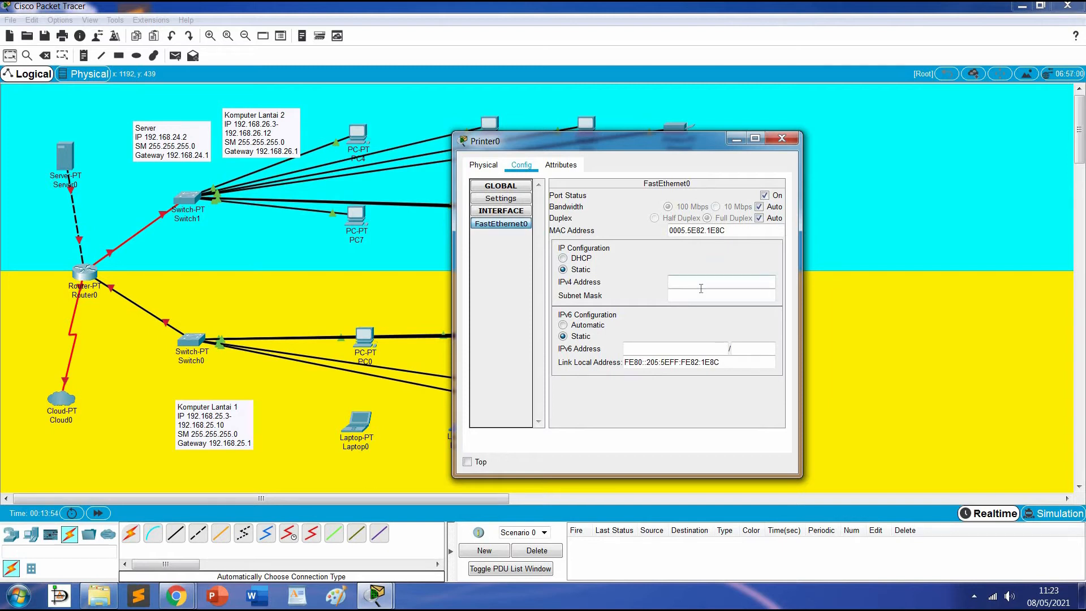
pyautogui.write('192.168.25.3')
pyautogui.moveTo(679, 147); pyautogui.dragTo(872, 148)
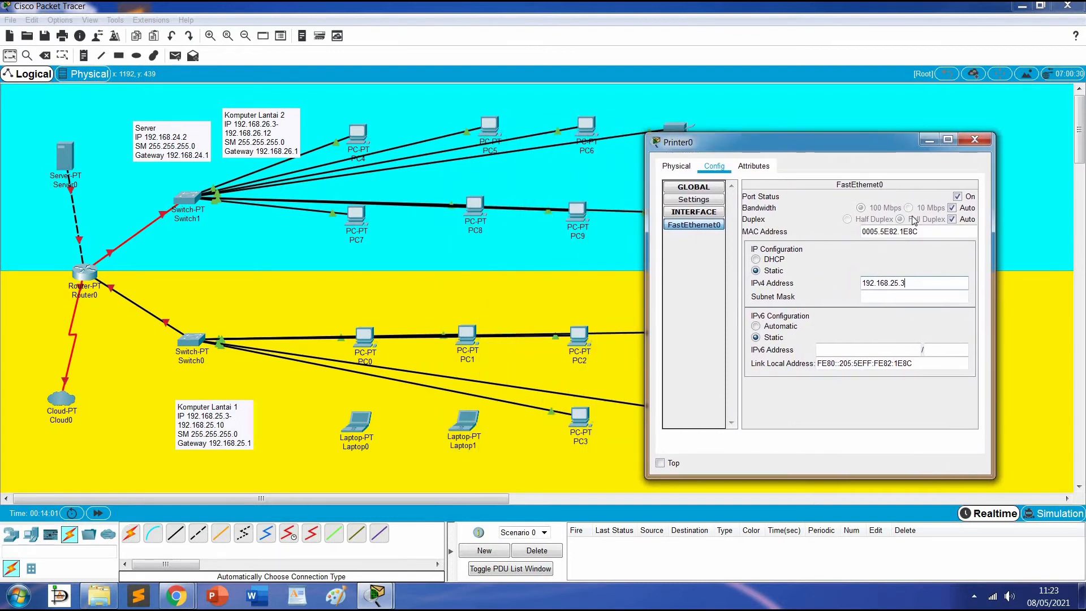
pyautogui.write('7')
pyautogui.press('Tab')
pyautogui.click(974, 139)
# Set the static IPv4 default gateway of Printer1 to 192.168.25.1 in its global settings.
pyautogui.click(675, 127)
pyautogui.click(437, 165)
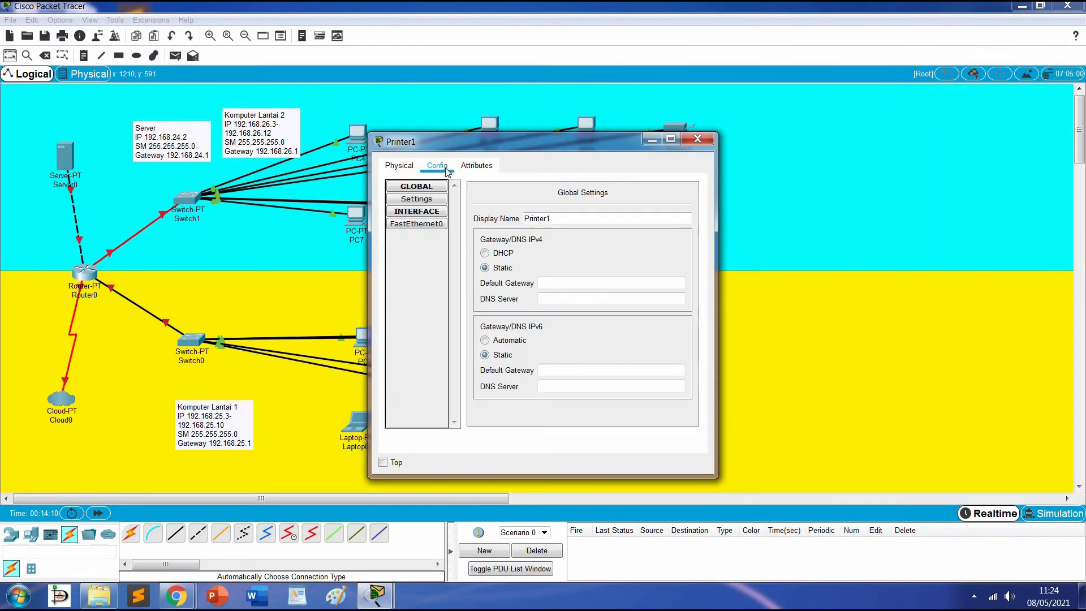
pyautogui.click(582, 285)
pyautogui.write('192.168.26.1')
# Give Printer1's FastEthernet0 interface the IPv4 address 192.168.25.8 with subnet mask 255.255.255.0.
pyautogui.click(441, 227)
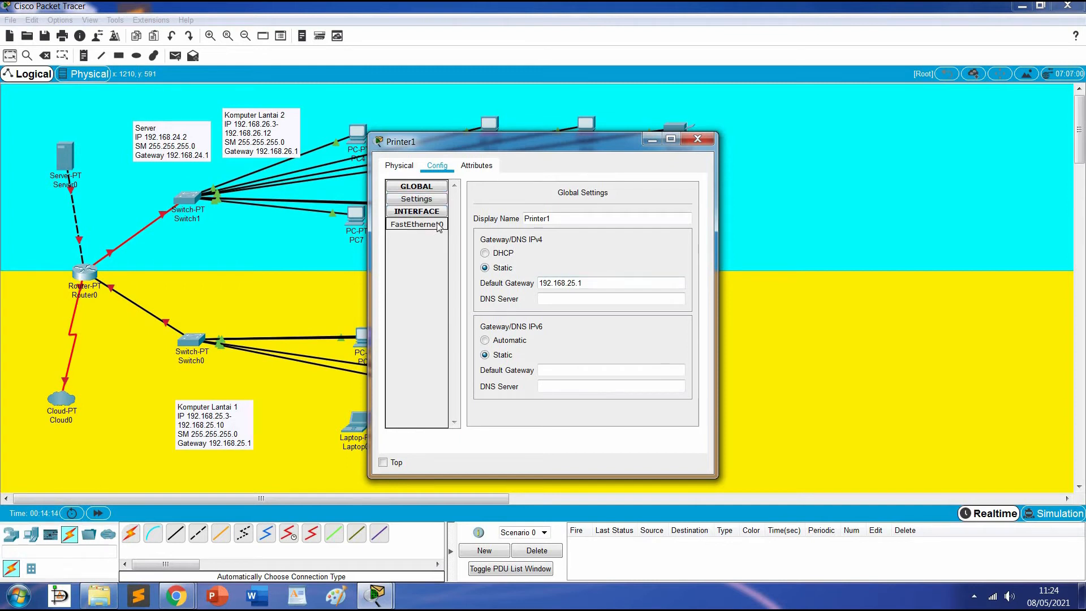
pyautogui.click(620, 287)
pyautogui.write('192.168.25.8')
pyautogui.press('Tab')
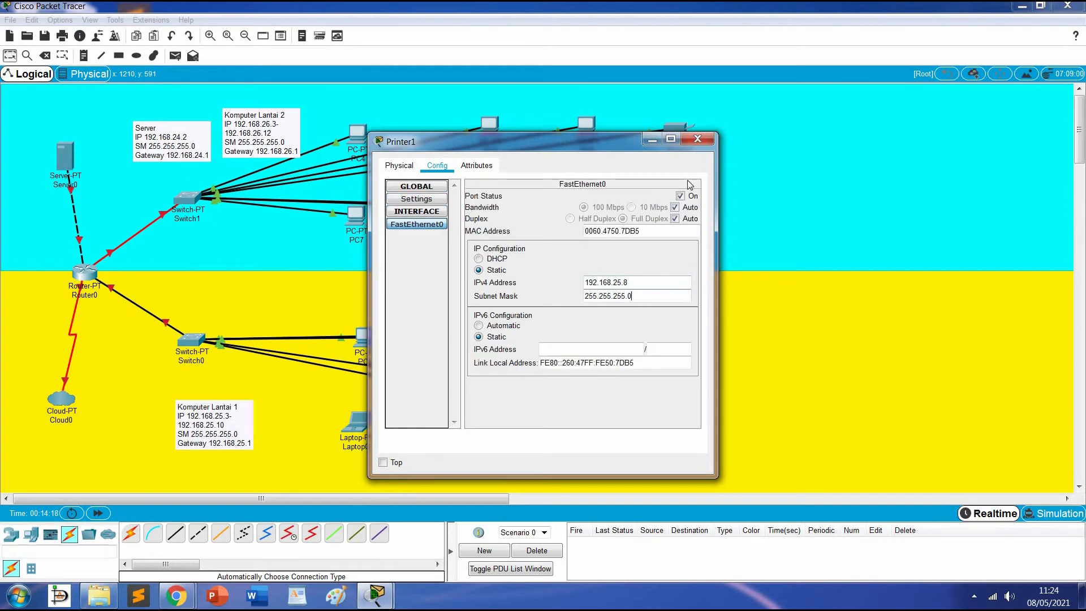
pyautogui.click(707, 143)
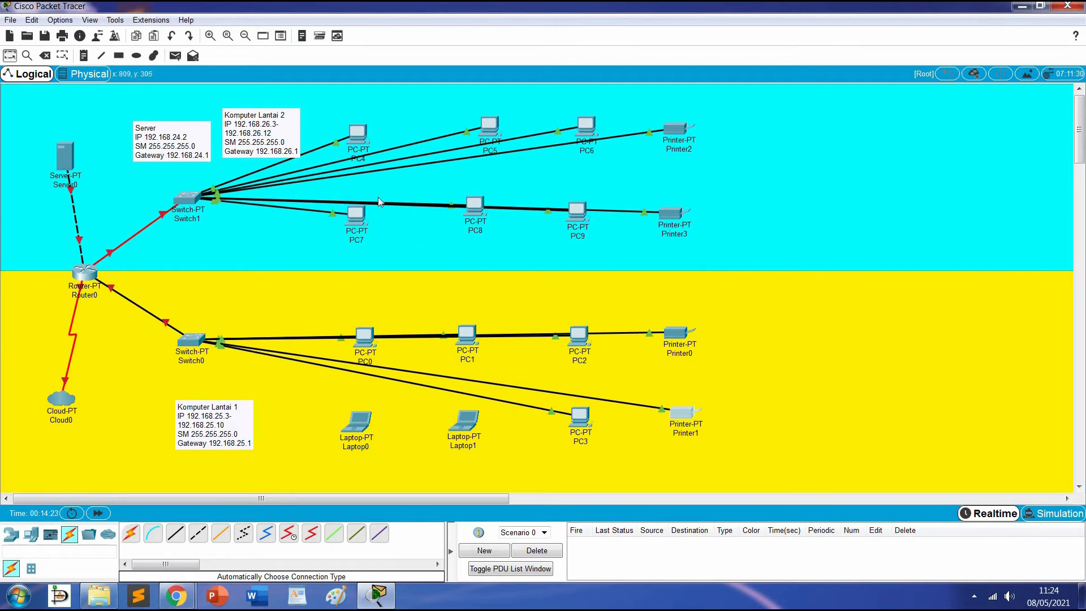
# Give PC4 the static IPv4 address 192.168.26.3 with subnet mask 255.255.255.0.
pyautogui.click(364, 135)
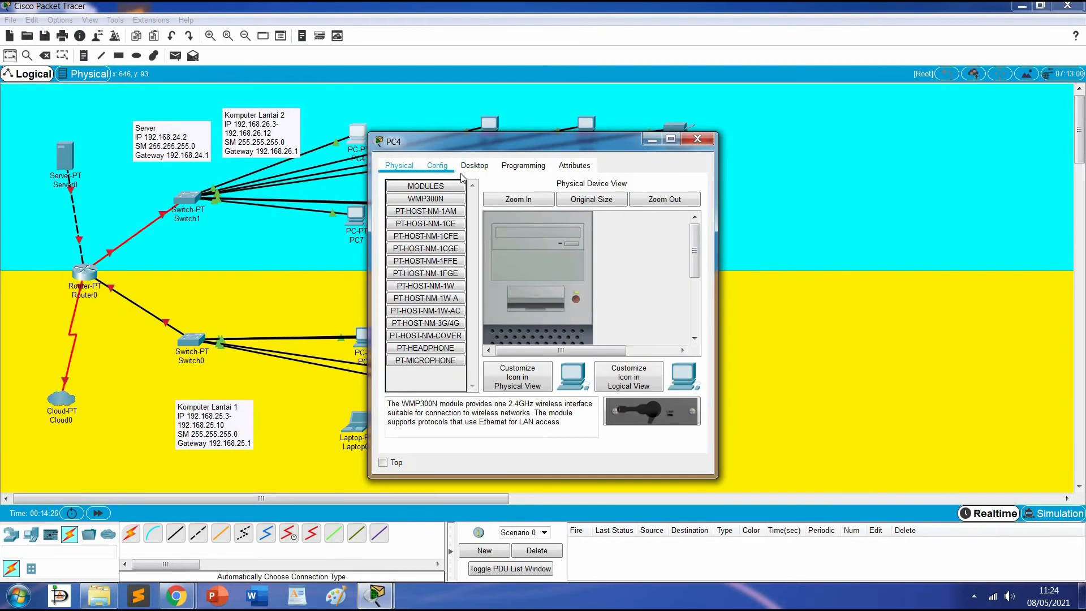
pyautogui.click(436, 165)
pyautogui.click(473, 165)
pyautogui.click(446, 199)
pyautogui.click(588, 249)
pyautogui.write('192.168.26.3')
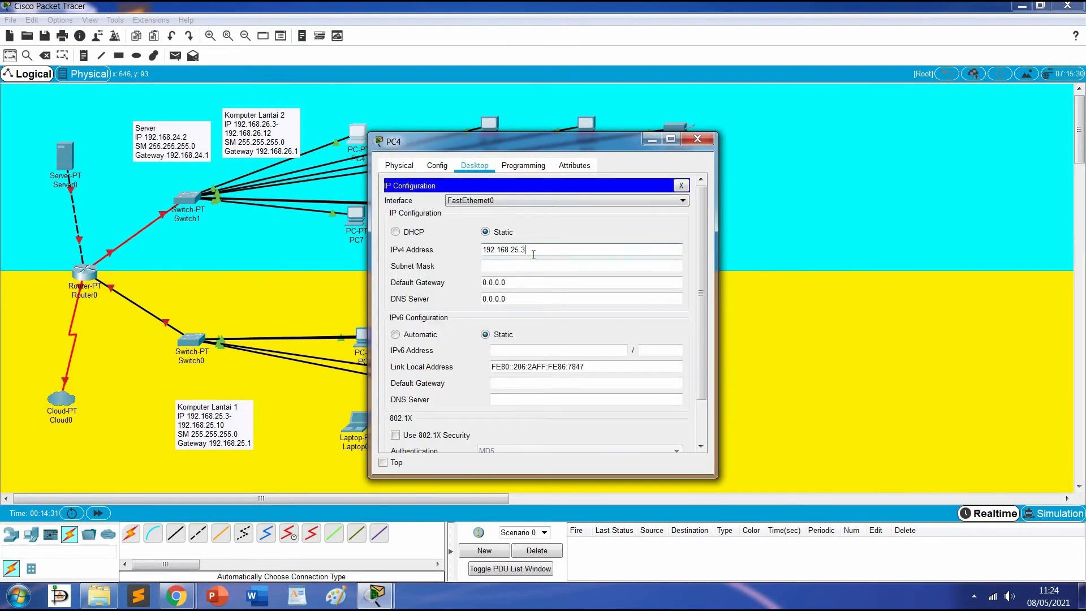
pyautogui.hotkey('ctrl', 'a')
pyautogui.press('Tab')
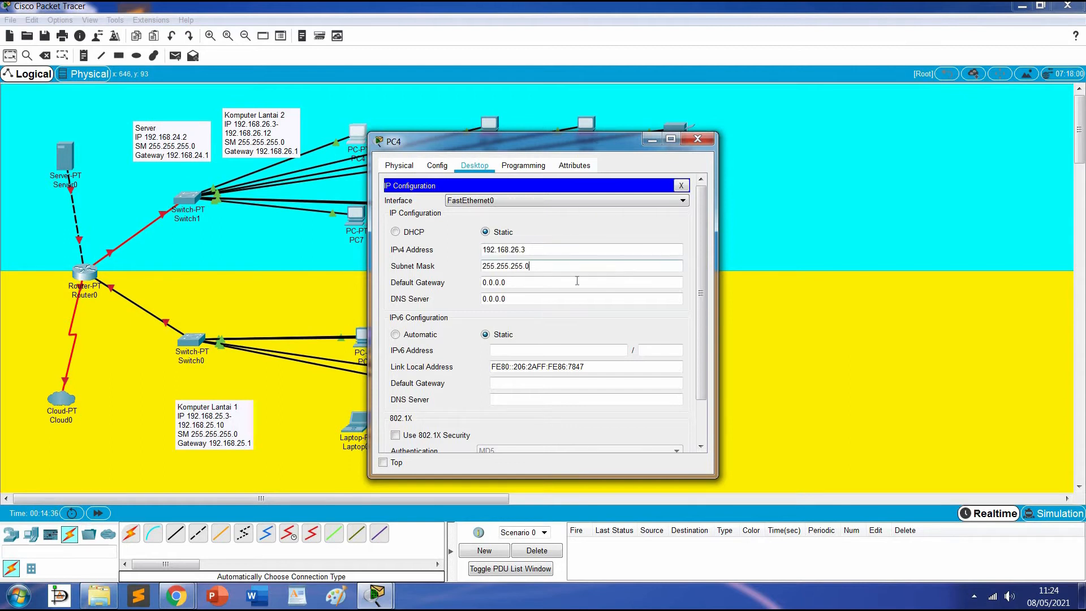
# Set PC4's default gateway to 192.168.26.1 and close its configuration window.
pyautogui.press('Tab')
pyautogui.write('192.168.26.3')
pyautogui.press('BackSpace')
pyautogui.write('1')
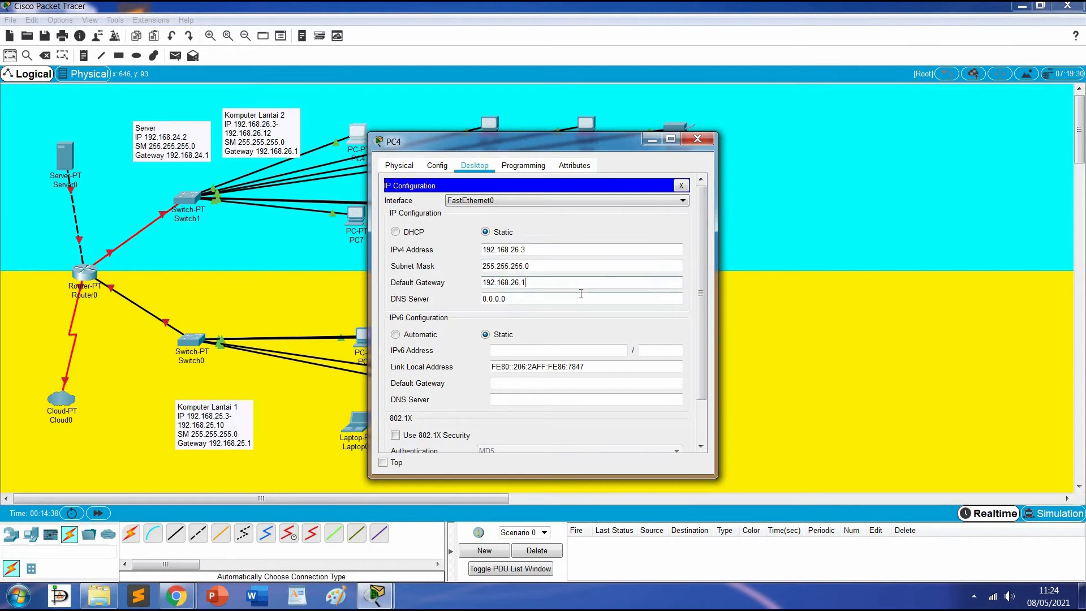
pyautogui.click(697, 138)
# Give PC5 the static IPv4 address 192.168.26.4 with subnet mask 255.255.255.0.
pyautogui.click(496, 131)
pyautogui.click(471, 168)
pyautogui.click(446, 199)
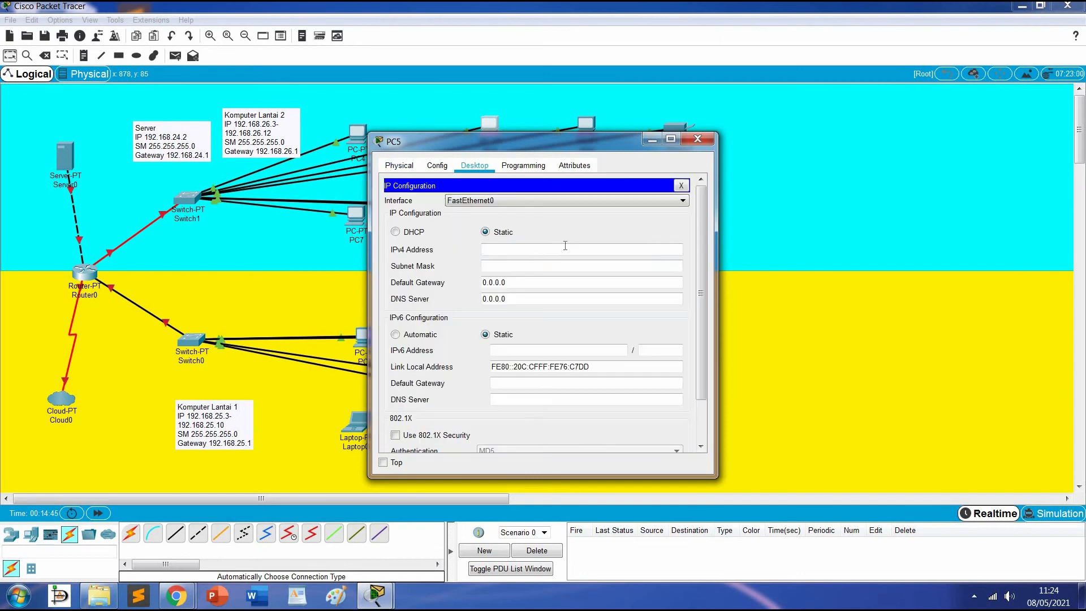
pyautogui.click(566, 249)
pyautogui.write('192.168.26.3')
pyautogui.press('BackSpace')
pyautogui.write('4')
pyautogui.click(574, 266)
# Set PC5's default gateway to 192.168.26.1 and close its configuration window.
pyautogui.click(576, 283)
pyautogui.write('192.168.26.3')
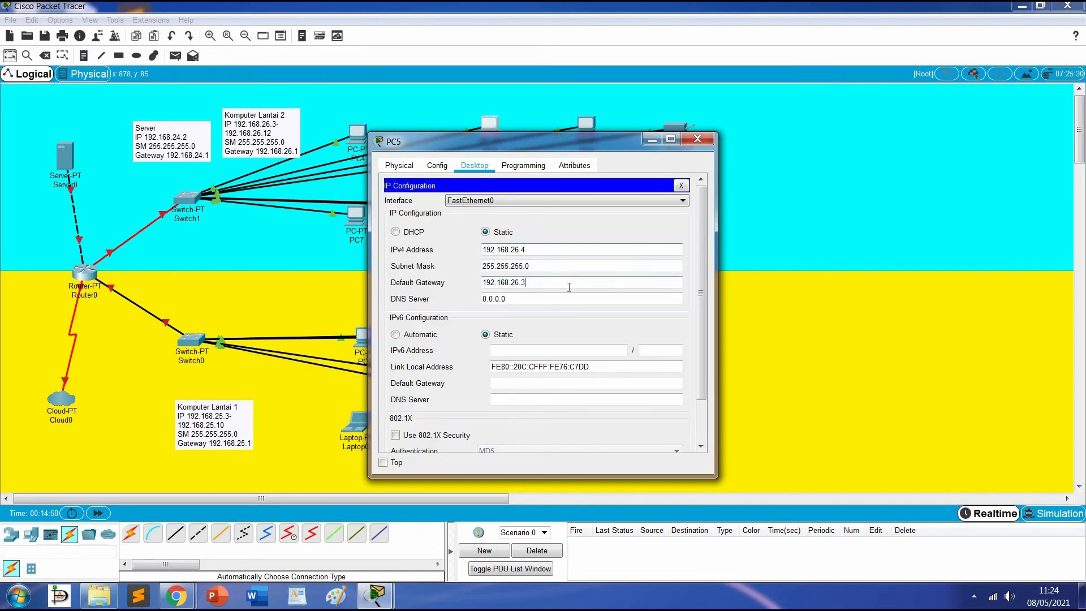
pyautogui.press('BackSpace')
pyautogui.write('1')
pyautogui.click(697, 139)
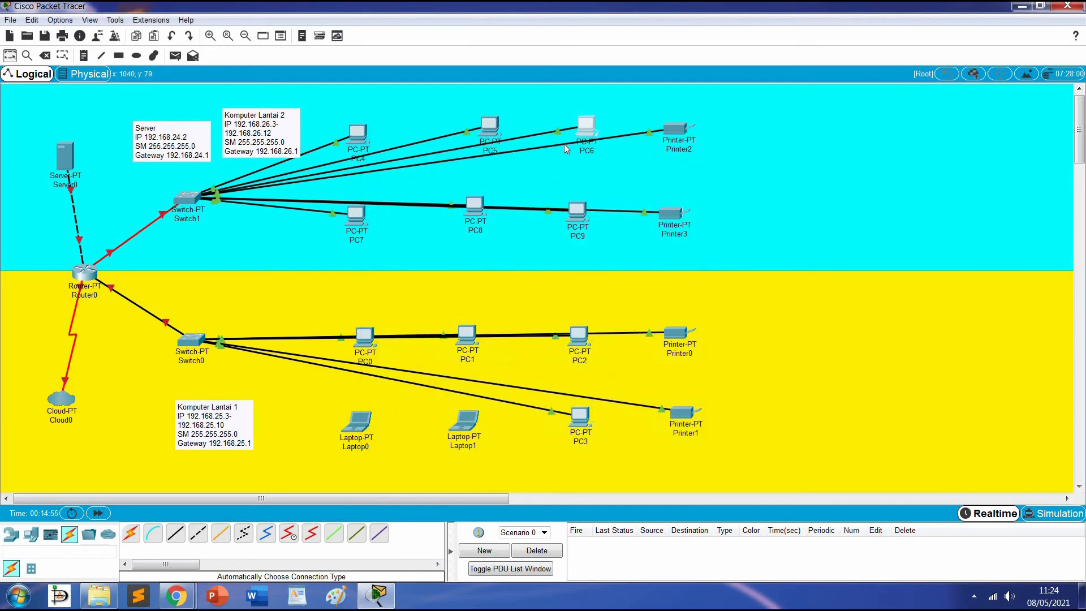
# Configure PC6 with IPv4 address 192.168.26.5, subnet mask 255.255.255.0 and default gateway 192.168.26.1.
pyautogui.click(568, 136)
pyautogui.click(435, 201)
pyautogui.click(553, 251)
pyautogui.write('192.168.26.3')
pyautogui.press('BackSpace')
pyautogui.write('5')
pyautogui.click(546, 282)
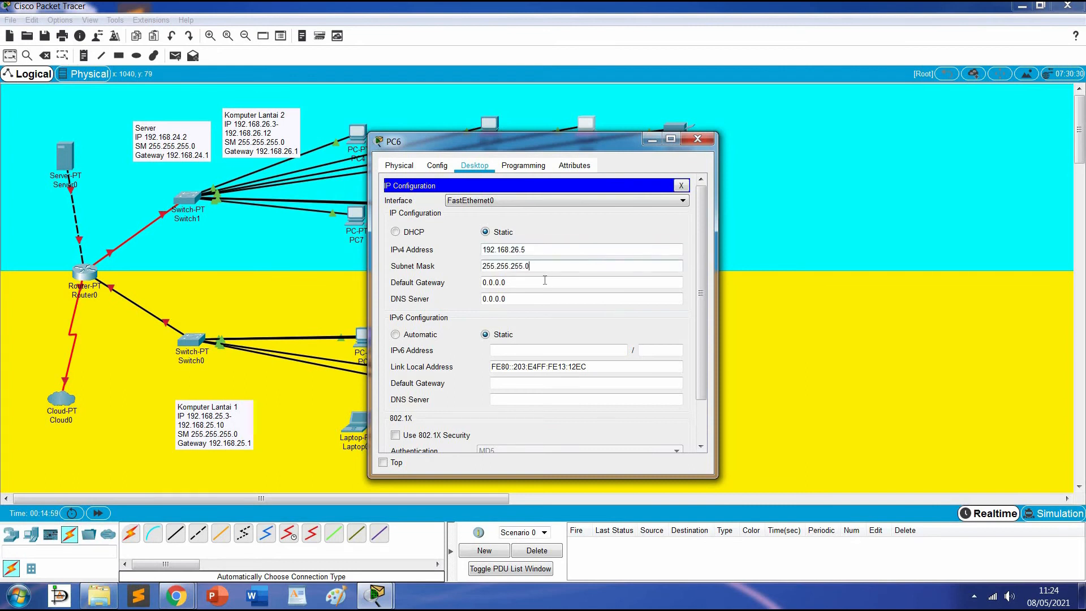
pyautogui.write('192.168.26.3')
pyautogui.press('BackSpace')
pyautogui.write('1')
pyautogui.click(699, 139)
# Give PC7 the static IPv4 address 192.168.26.6.
pyautogui.click(357, 215)
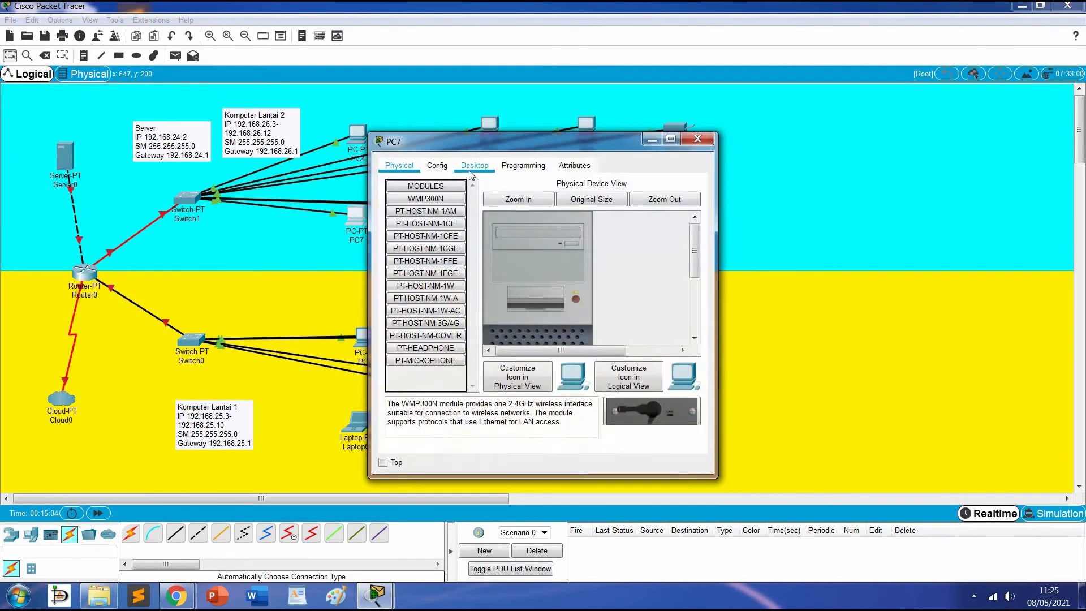
pyautogui.click(474, 165)
pyautogui.click(421, 203)
pyautogui.click(580, 251)
pyautogui.write('192.168.26.3')
pyautogui.press('BackSpace')
pyautogui.write('6')
# Accept subnet mask 255.255.255.0 for PC7, set its default gateway to 192.168.26.1 and close its window.
pyautogui.click(591, 282)
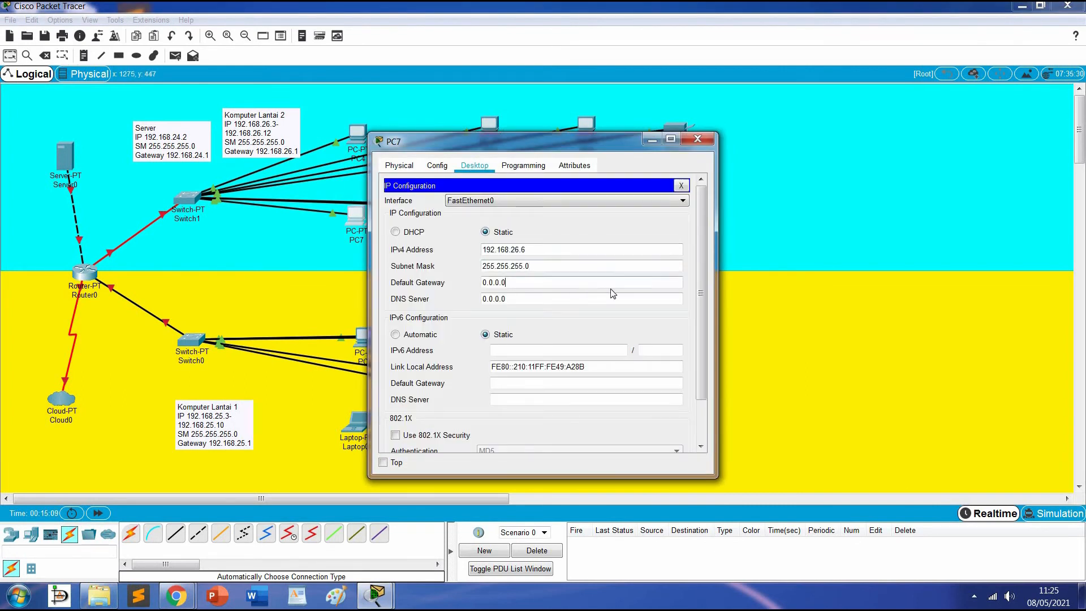
pyautogui.write('192.168.26.6')
pyautogui.press('BackSpace')
pyautogui.write('1')
pyautogui.click(699, 139)
# Give PC8 the static IPv4 address 192.168.26.7 with subnet mask 255.255.255.0.
pyautogui.click(476, 212)
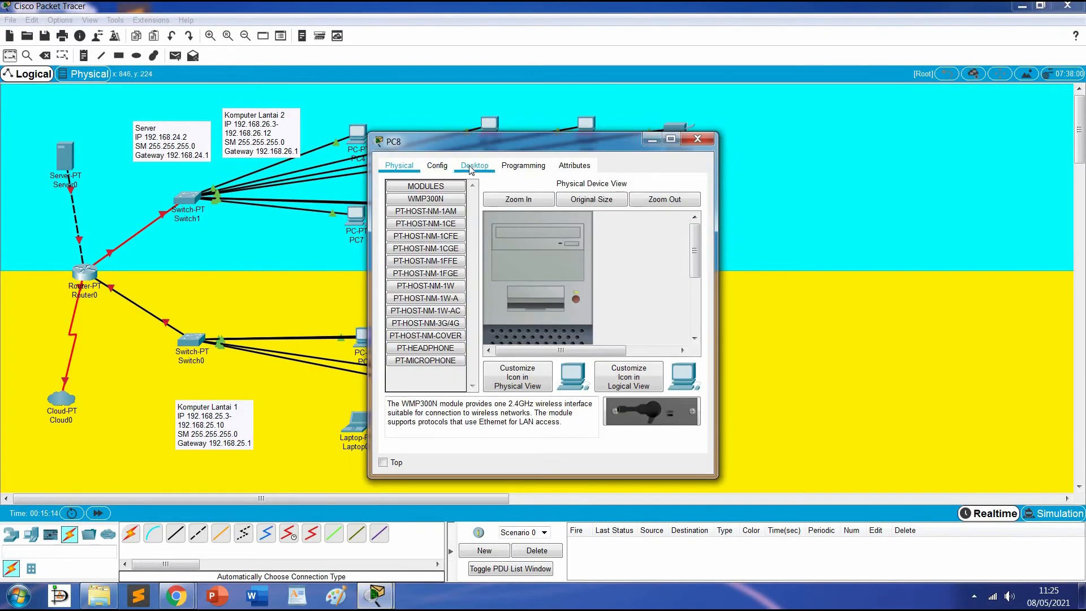
pyautogui.click(474, 166)
pyautogui.click(421, 202)
pyautogui.click(545, 251)
pyautogui.hotkey('ctrl', 'v')
pyautogui.press('BackSpace')
pyautogui.write('3')
pyautogui.click(552, 265)
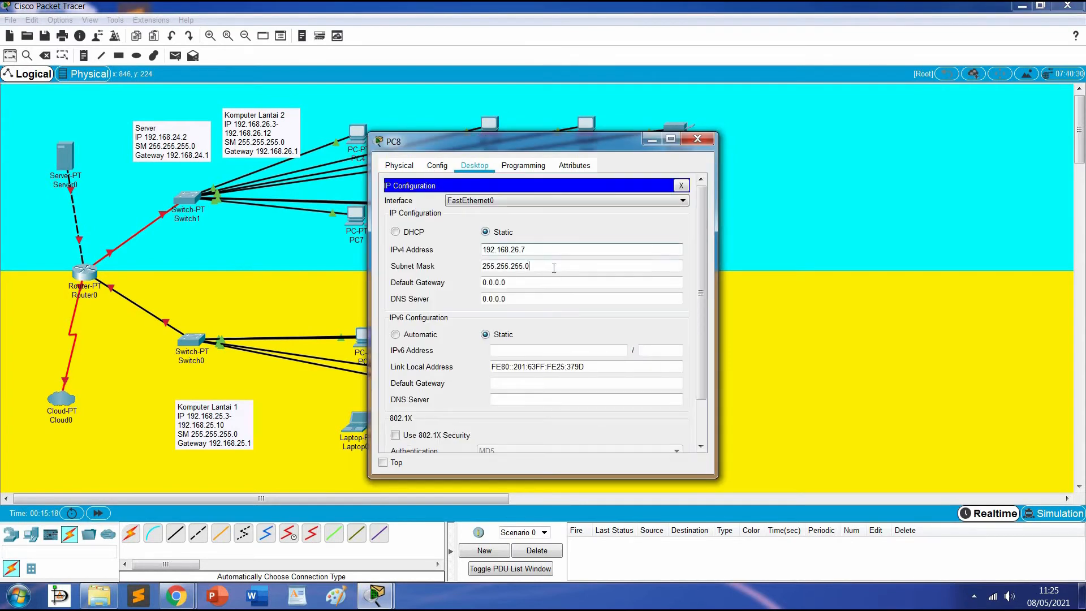
# Set PC8's default gateway to 192.168.26.1 and close its configuration window.
pyautogui.click(554, 282)
pyautogui.hotkey('ctrl', 'v')
pyautogui.press('BackSpace')
pyautogui.write('1')
pyautogui.click(705, 142)
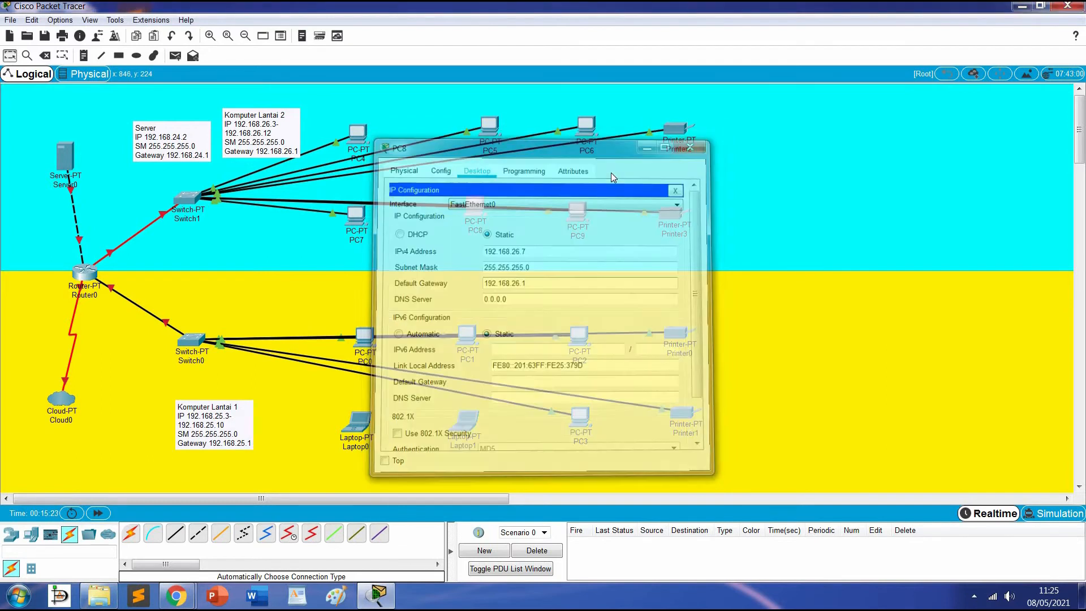
# Give PC9 the static IPv4 address 192.168.26.8 in its IP configuration.
pyautogui.click(571, 213)
pyautogui.click(446, 166)
pyautogui.click(472, 166)
pyautogui.click(422, 202)
pyautogui.click(550, 248)
pyautogui.write('192.168.26.3')
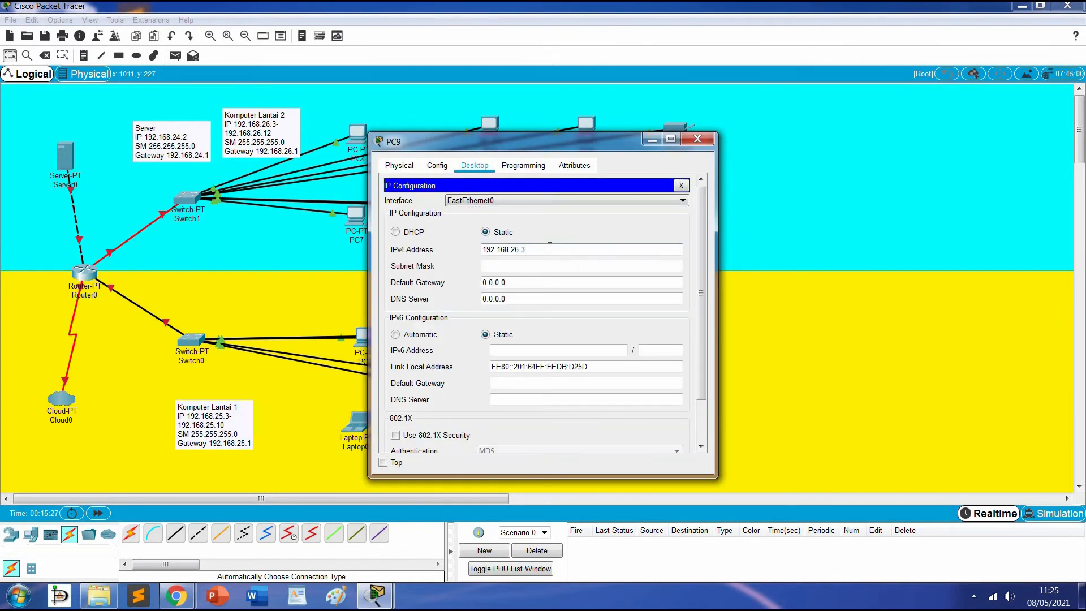
pyautogui.press('BackSpace')
pyautogui.write('8')
# Fill in PC9's subnet mask 255.255.255.0 and default gateway 192.168.26.1, closing its configuration window.
pyautogui.press('Tab')
pyautogui.press('Tab')
pyautogui.write('192.168.26.3')
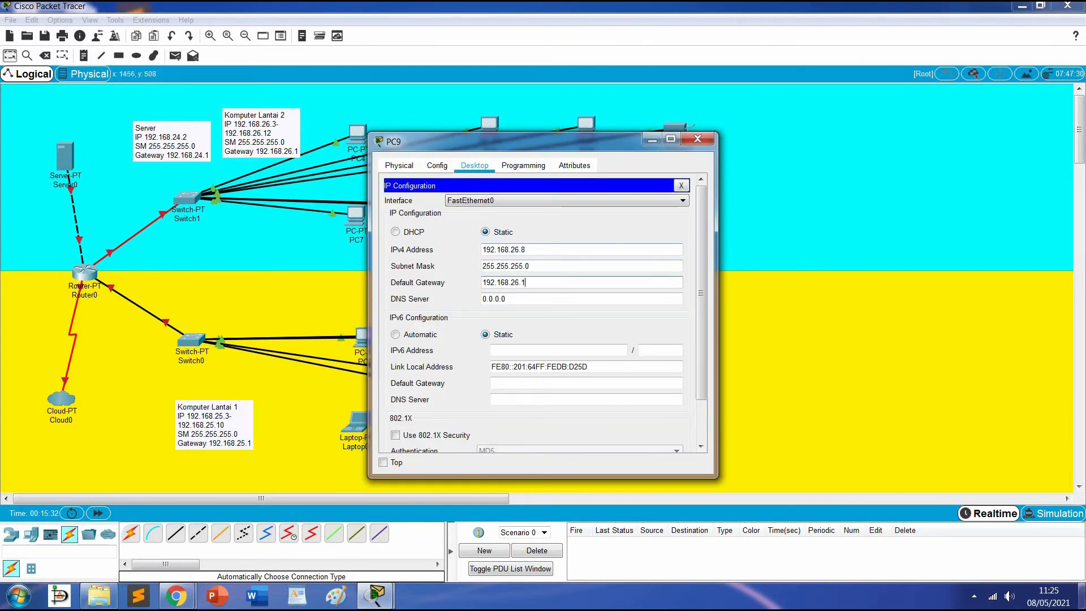
pyautogui.click(699, 139)
# Set Printer2's default gateway to 192.168.26.1 in its global settings.
pyautogui.click(676, 126)
pyautogui.click(436, 165)
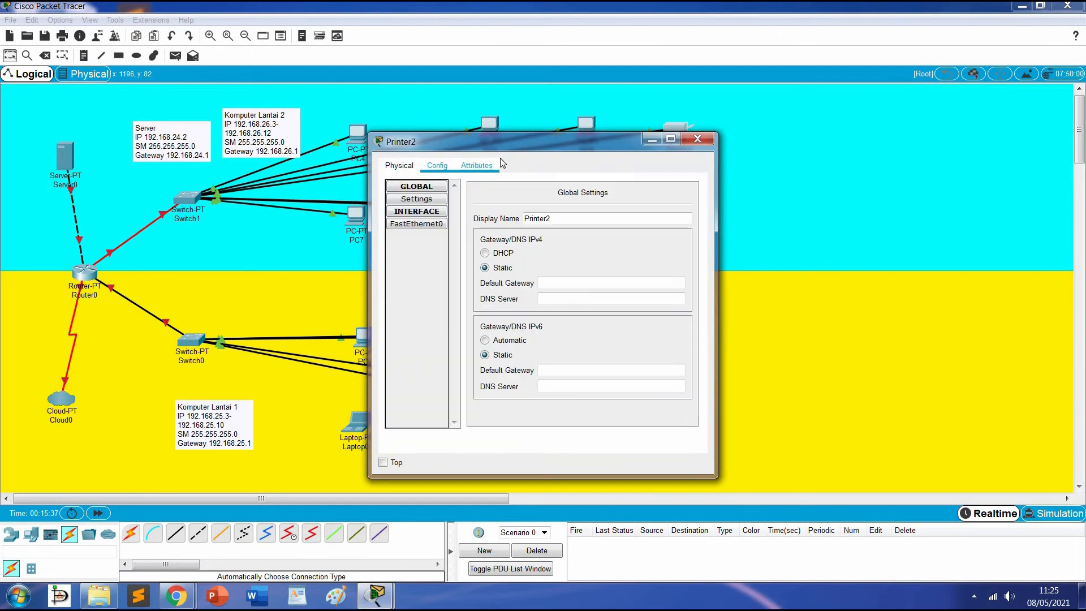
pyautogui.click(572, 283)
pyautogui.write('192.168.26.1')
# Give Printer2's FastEthernet0 interface the IPv4 address 192.168.26.9, fill in its subnet mask and close the window.
pyautogui.click(416, 223)
pyautogui.click(625, 283)
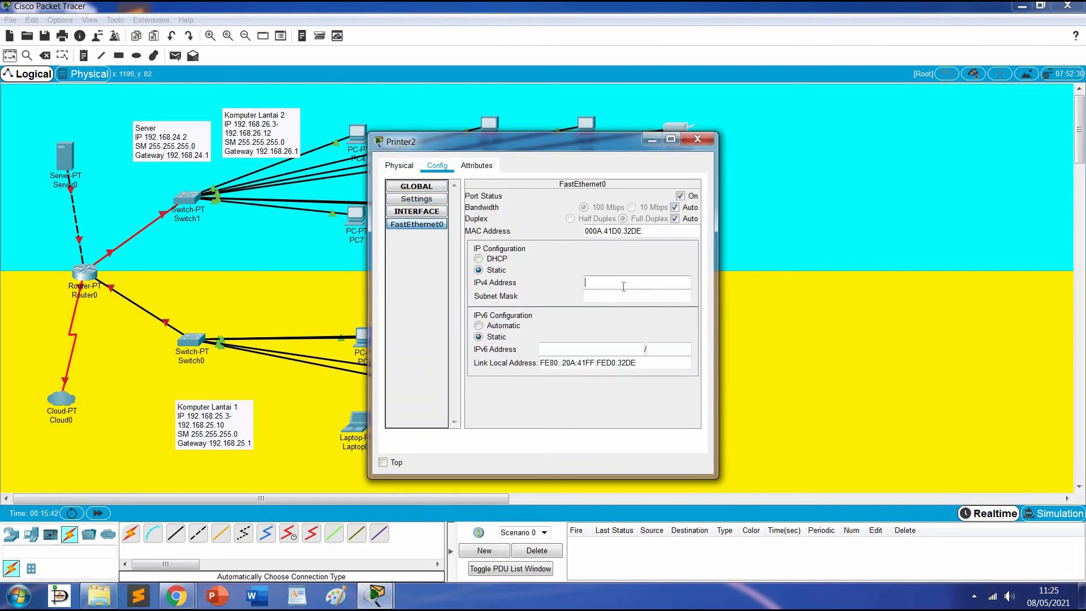
pyautogui.write('192.168.26.1')
pyautogui.press('BackSpace')
pyautogui.press('BackSpace')
pyautogui.press('BackSpace')
pyautogui.write('6.9')
pyautogui.click(638, 294)
pyautogui.click(698, 138)
# Enter the second-floor default gateway in Printer3's global settings.
pyautogui.click(672, 213)
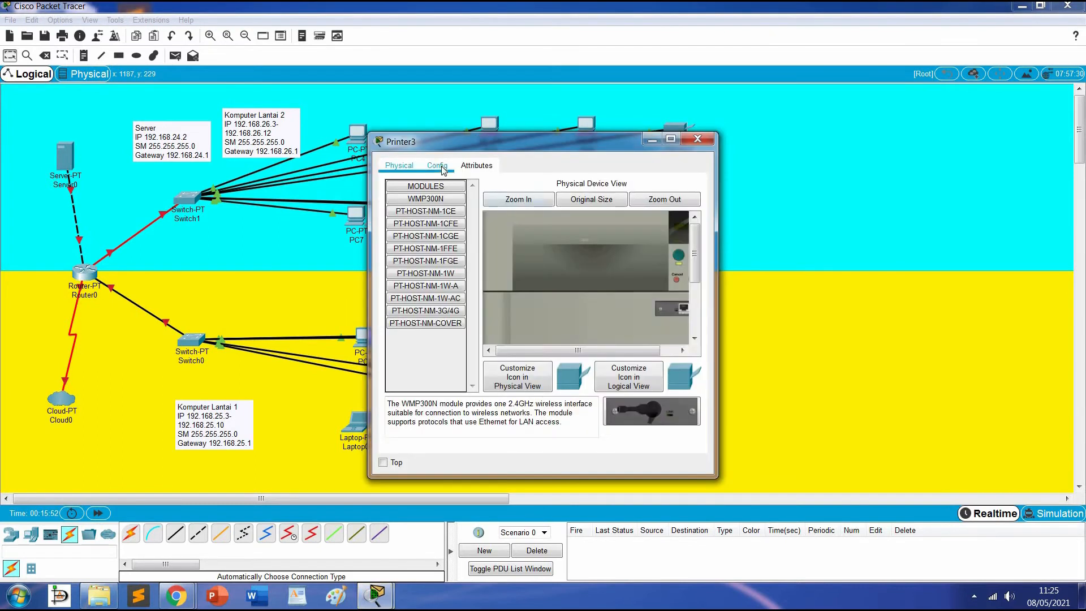
pyautogui.click(437, 165)
pyautogui.click(554, 283)
pyautogui.write('192.168.26.3')
# Give Printer3's FastEthernet0 interface the IPv4 address 192.168.26.10 and fill in its subnet mask.
pyautogui.click(416, 223)
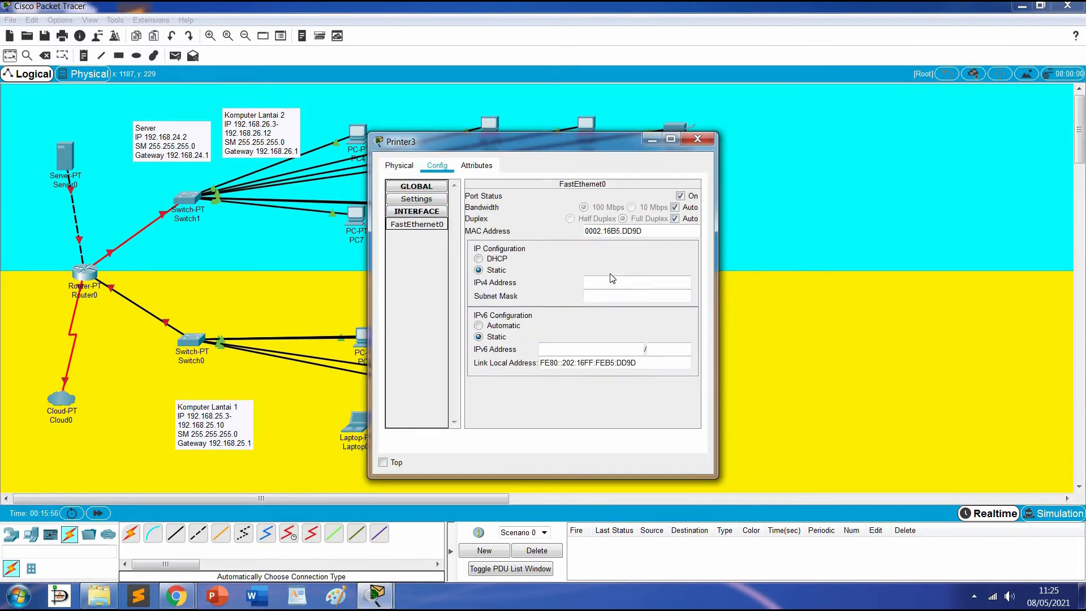
pyautogui.click(649, 282)
pyautogui.write('192.168.26.3')
pyautogui.write('10')
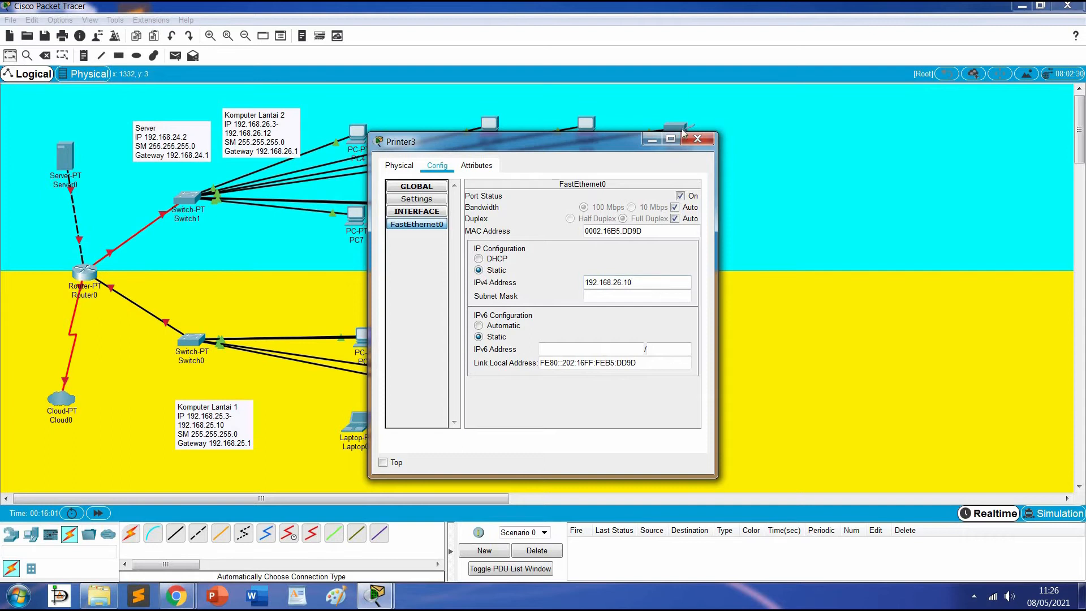
pyautogui.press('Tab')
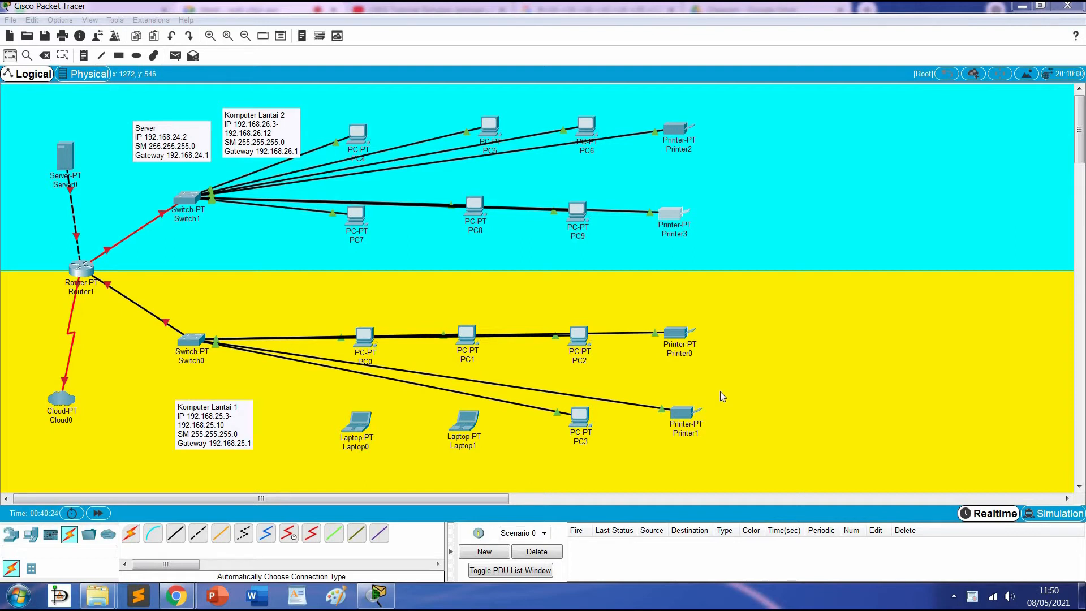
# Give Server0 the static IPv4 address 192.168.24.2 with subnet mask 255.255.255.0.
pyautogui.click(69, 156)
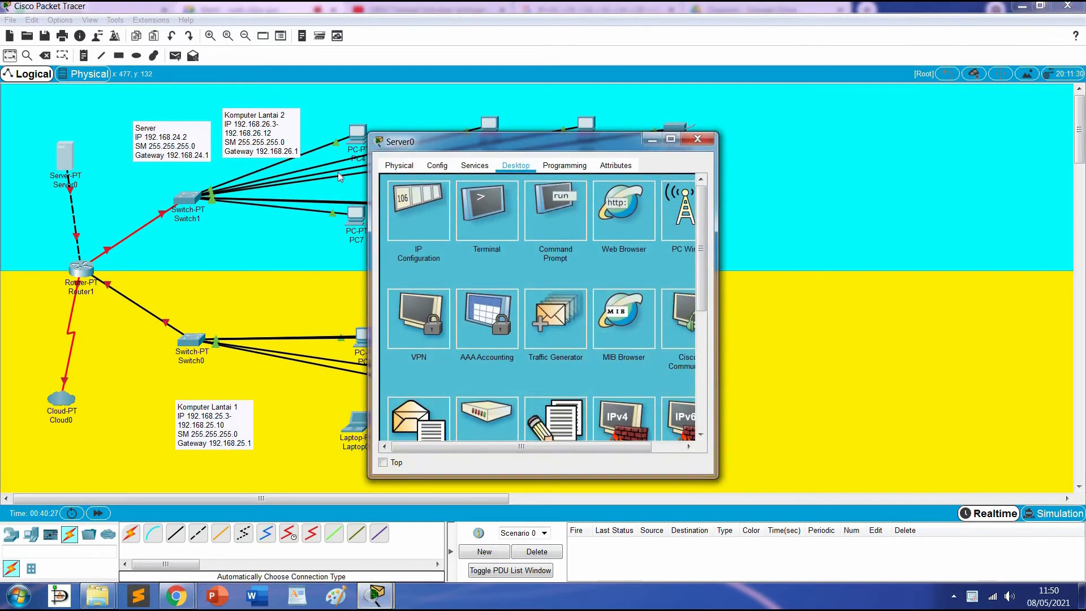
pyautogui.click(410, 208)
pyautogui.click(509, 232)
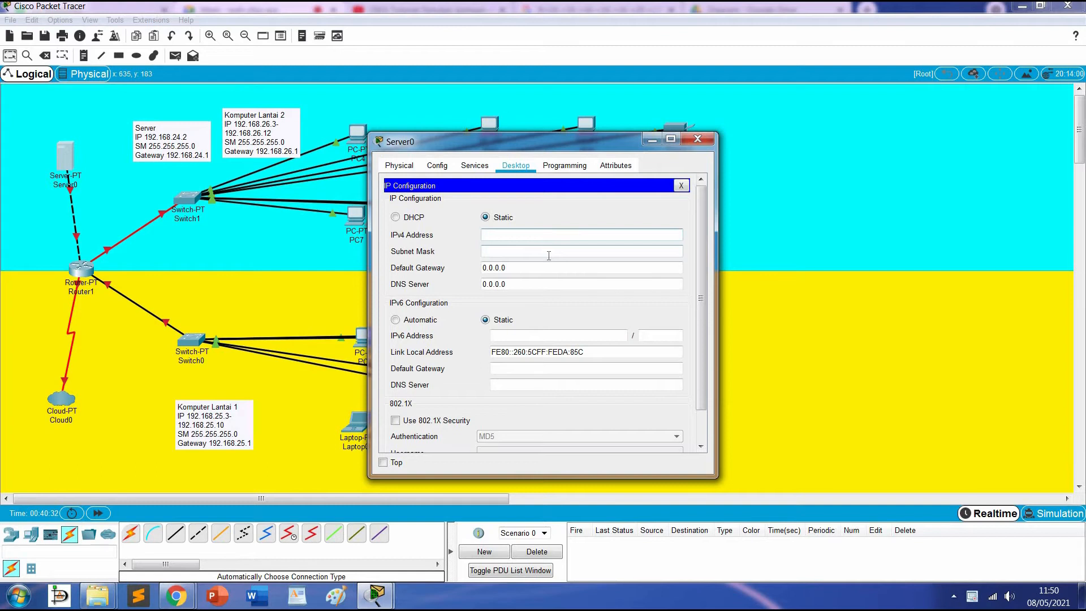
pyautogui.write('192.168.24.2')
pyautogui.click(546, 257)
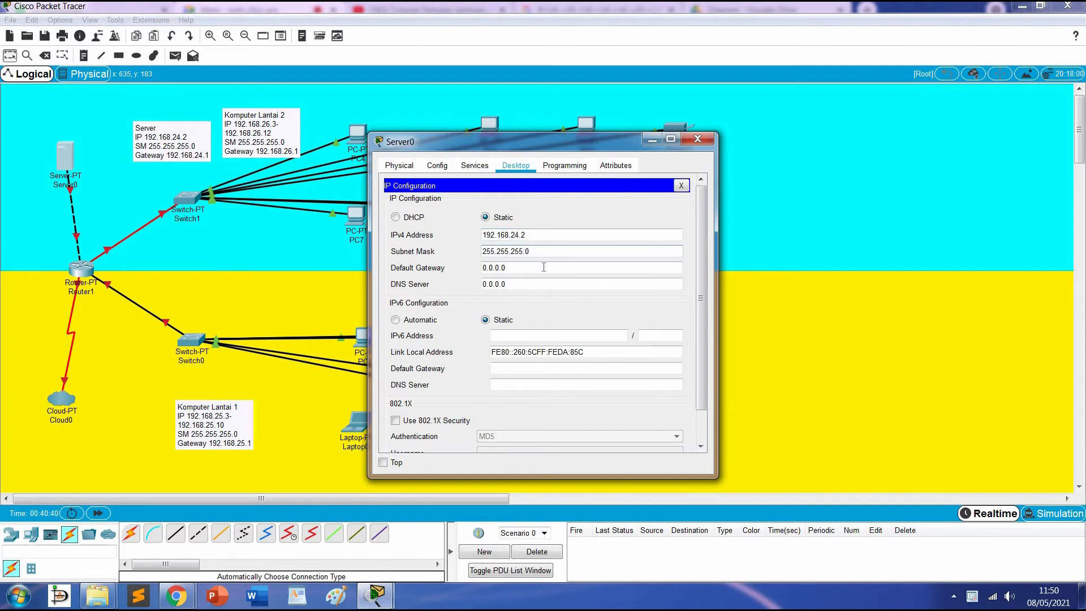
# Set Server0's default gateway to 192.168.24.1, reusing its copied IPv4 address with the last digit changed.
pyautogui.click(535, 269)
pyautogui.click(483, 235)
pyautogui.moveTo(482, 234); pyautogui.dragTo(509, 268)
pyautogui.hotkey('ctrl', 'c')
pyautogui.hotkey('ctrl', 'v')
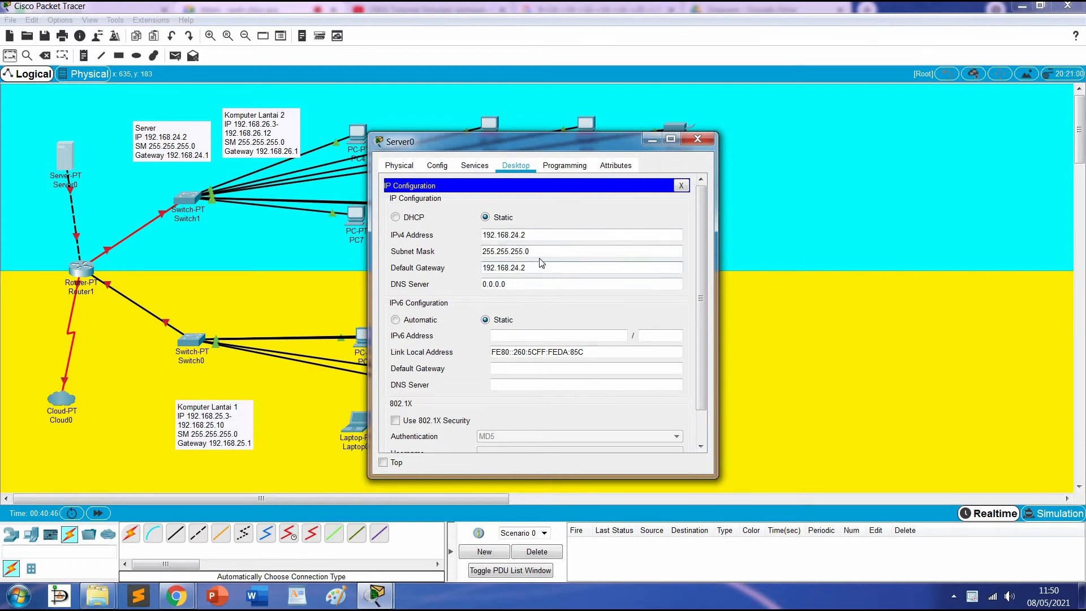
pyautogui.write('1')
# Set Server0's DNS server to 192.168.24.2 and close its configuration window.
pyautogui.moveTo(481, 284); pyautogui.dragTo(527, 296)
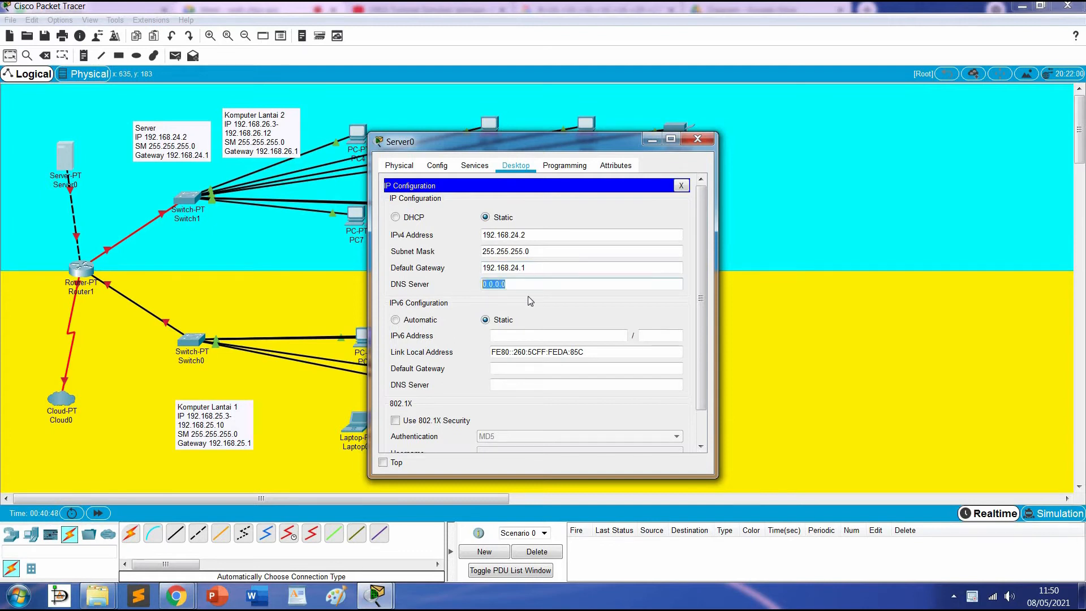
pyautogui.hotkey('ctrl', 'v')
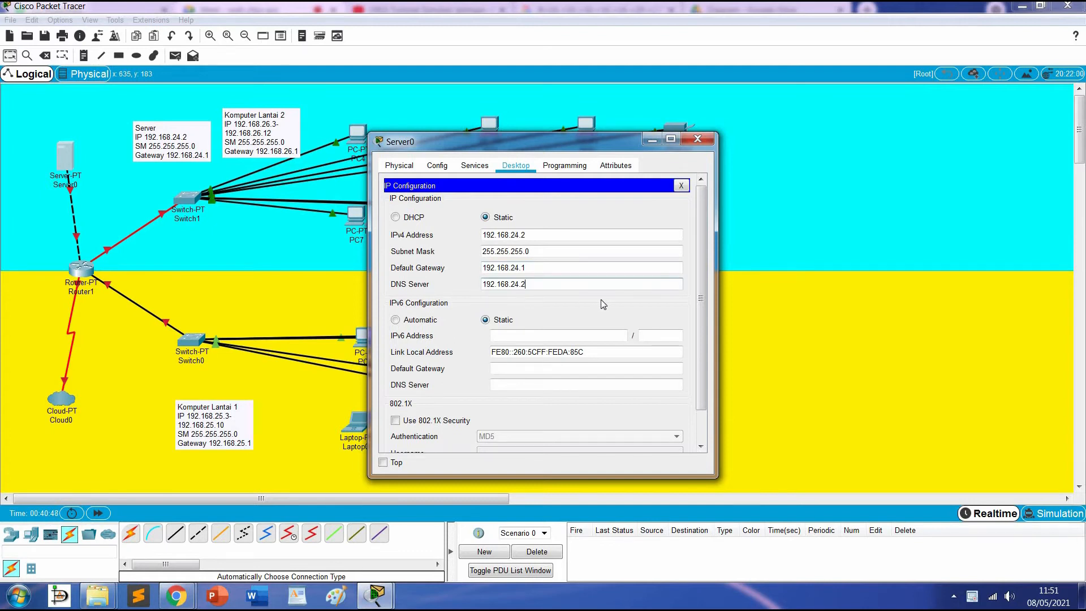
pyautogui.click(704, 139)
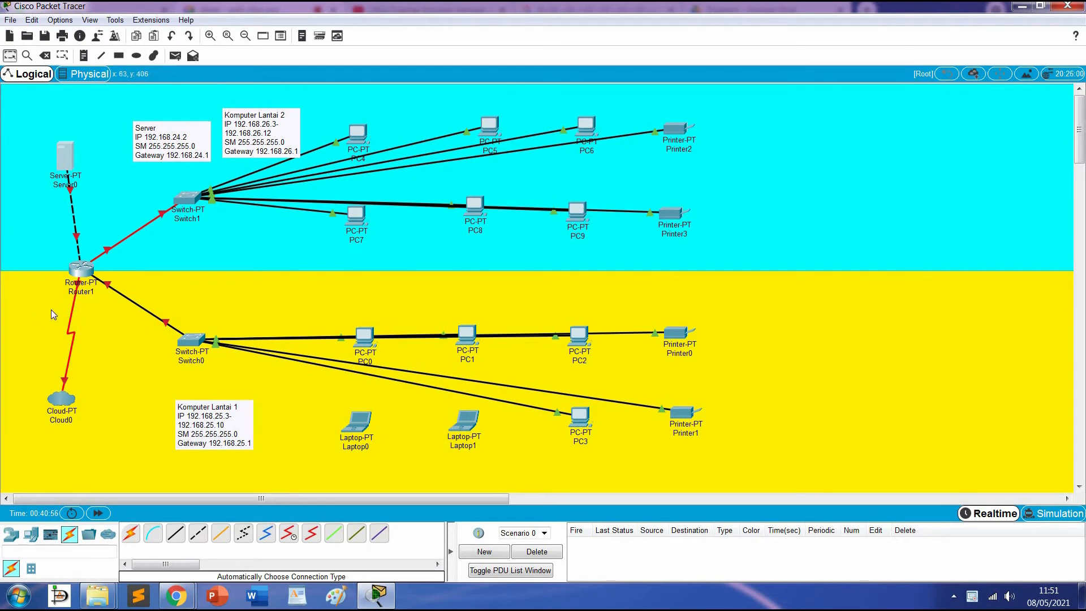
# Open Router1's command line and enter global configuration mode with the commands en and conf t.
pyautogui.click(91, 281)
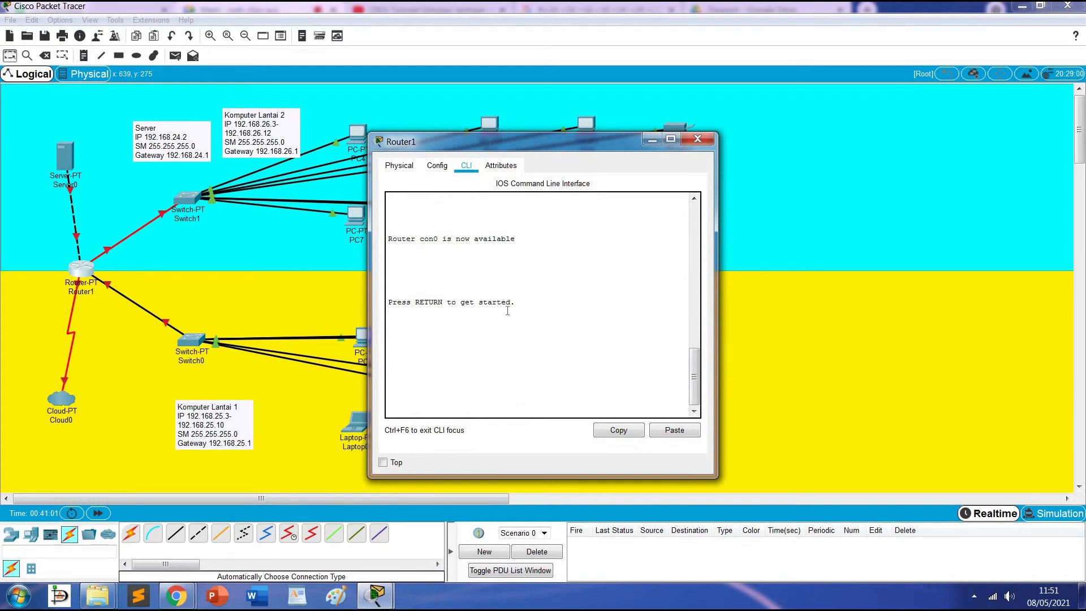
pyautogui.press('Return')
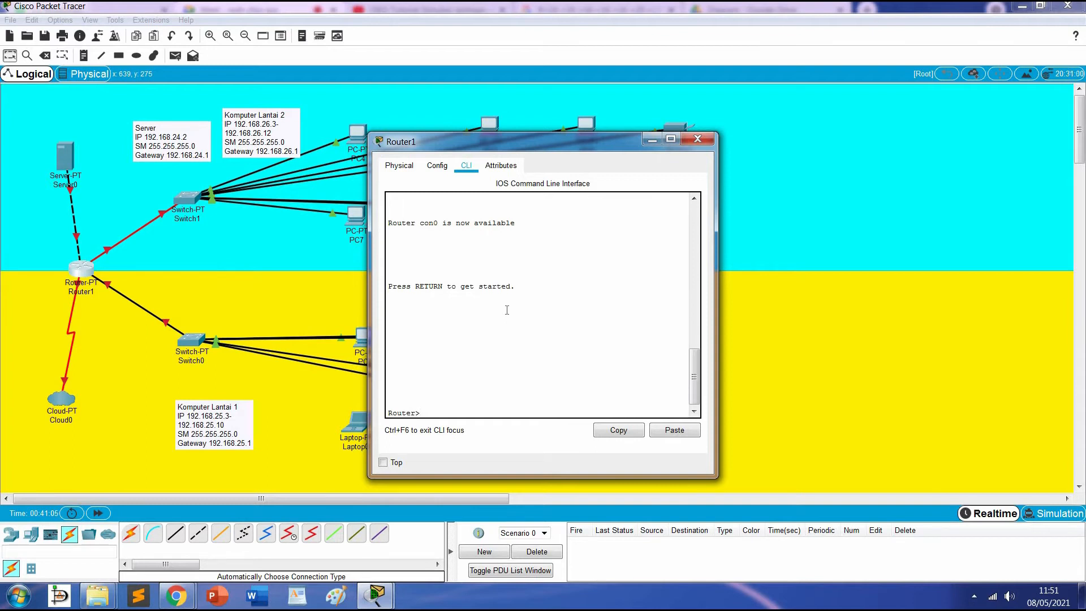
pyautogui.write('en')
pyautogui.press('Return')
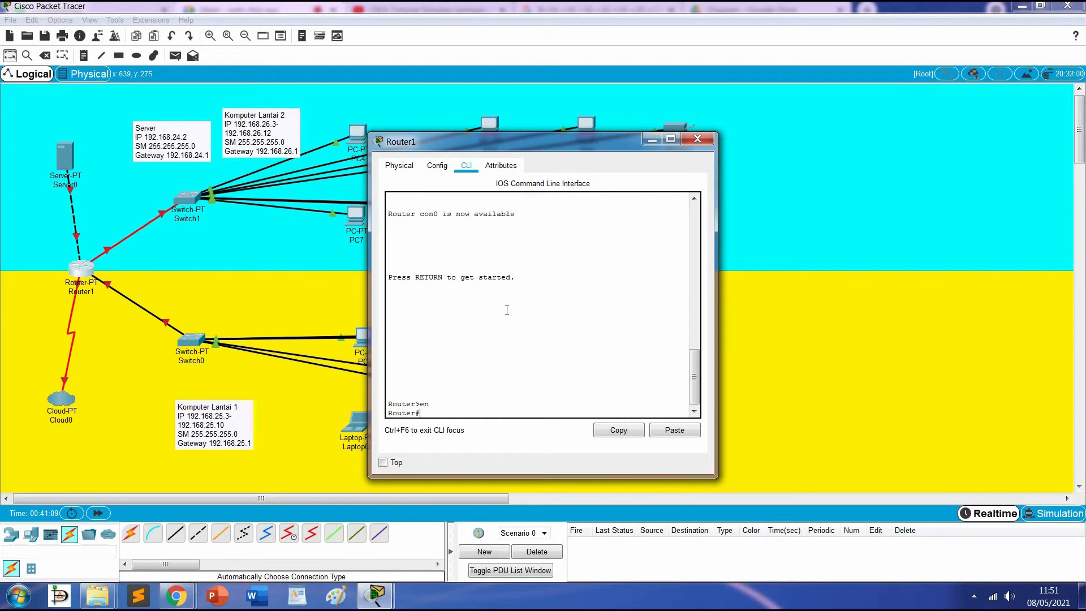
pyautogui.write('conf t')
pyautogui.press('Return')
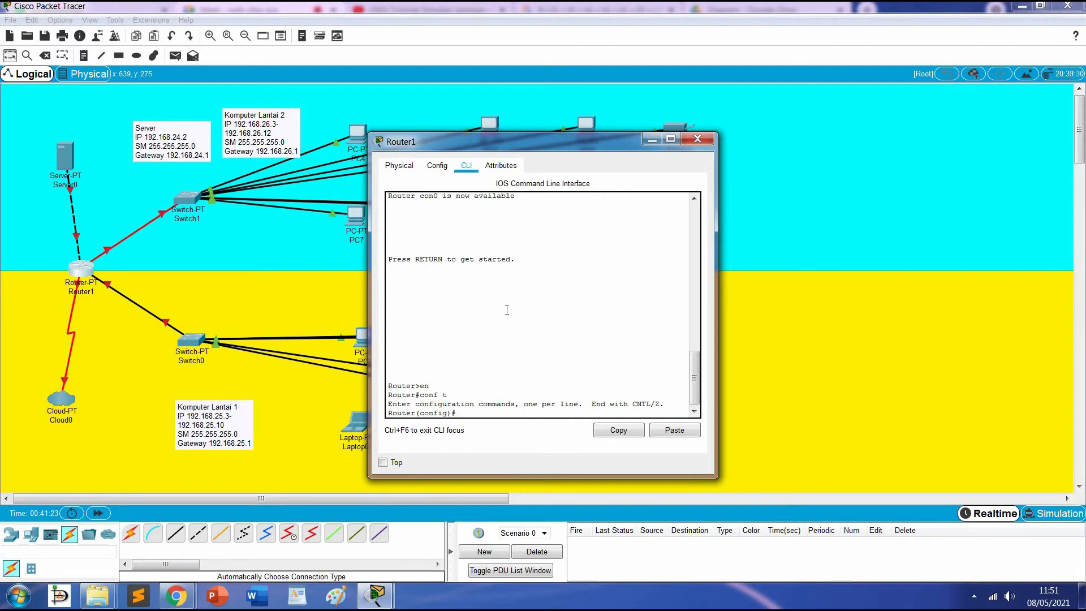
# Check which Router1 port links to Cloud0 and enter its interface configuration with int s2/0.
pyautogui.click(117, 11)
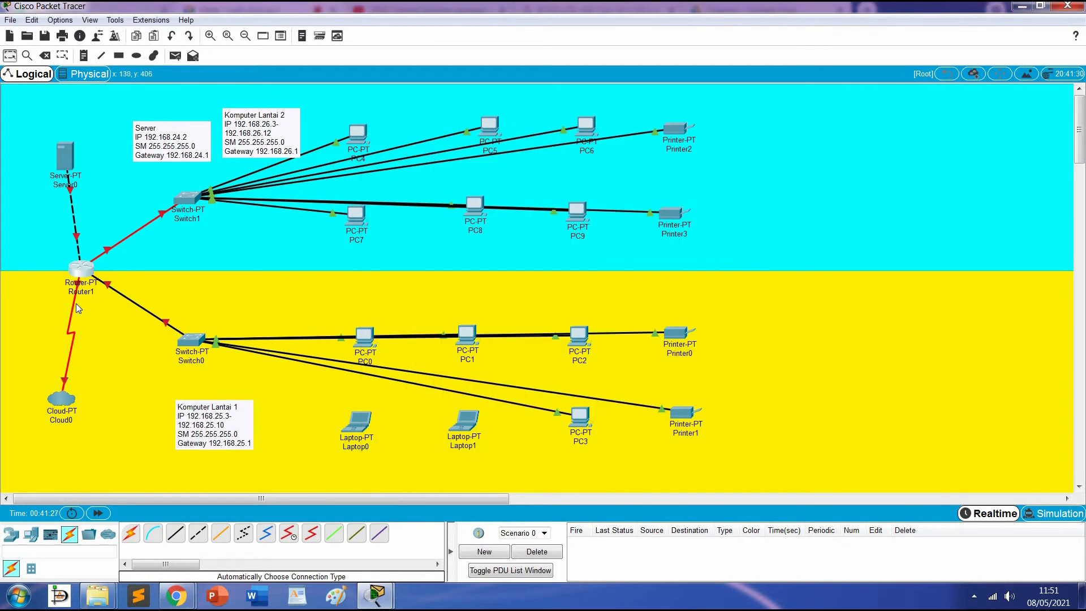
pyautogui.moveTo(78, 308)
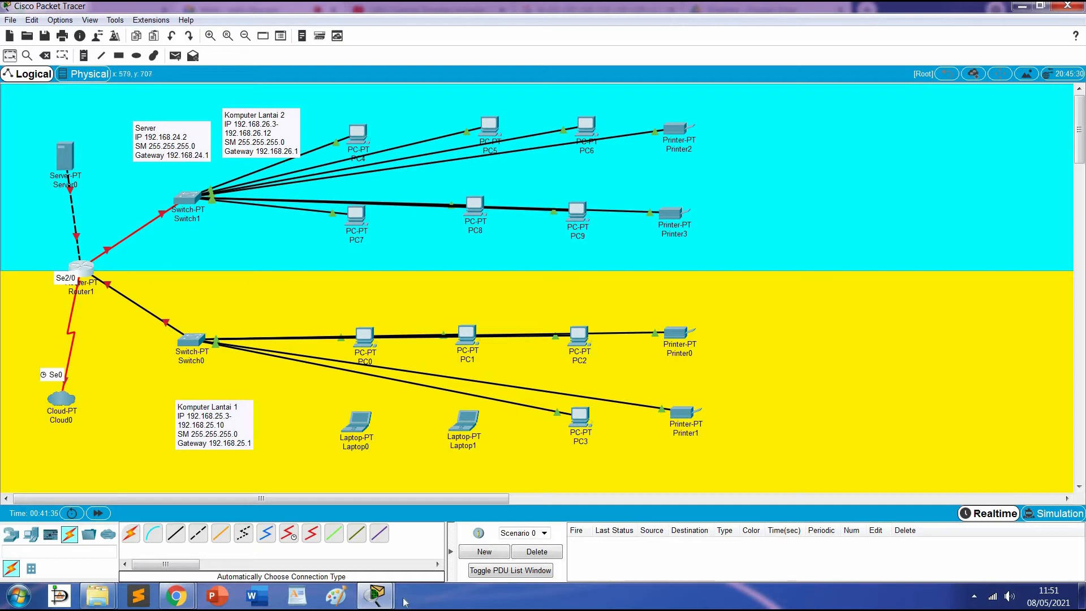
pyautogui.moveTo(388, 601)
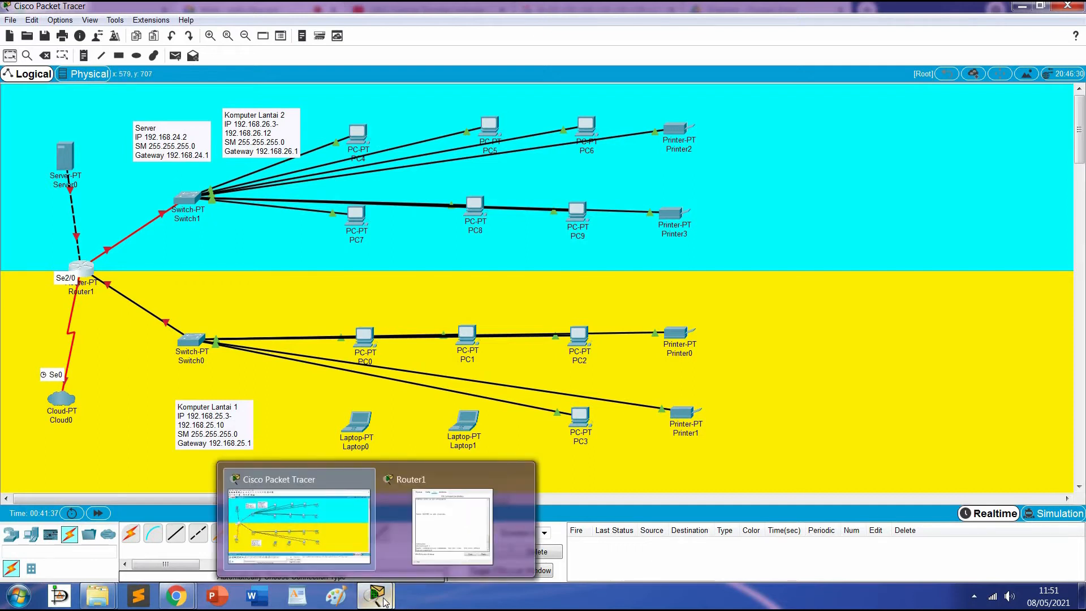
pyautogui.click(458, 529)
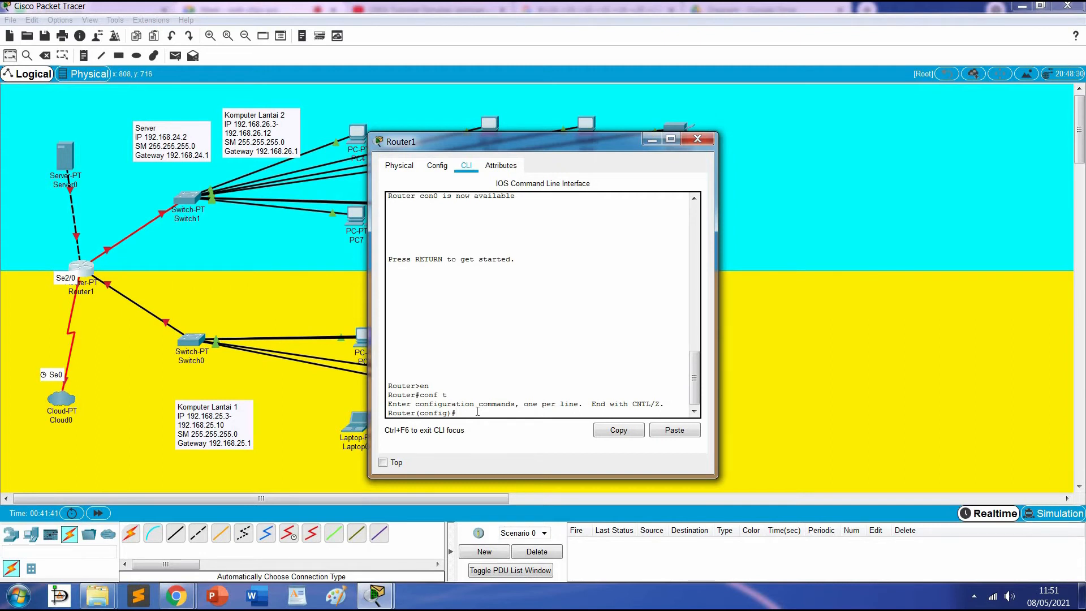
pyautogui.write('int s2/0')
pyautogui.press('Return')
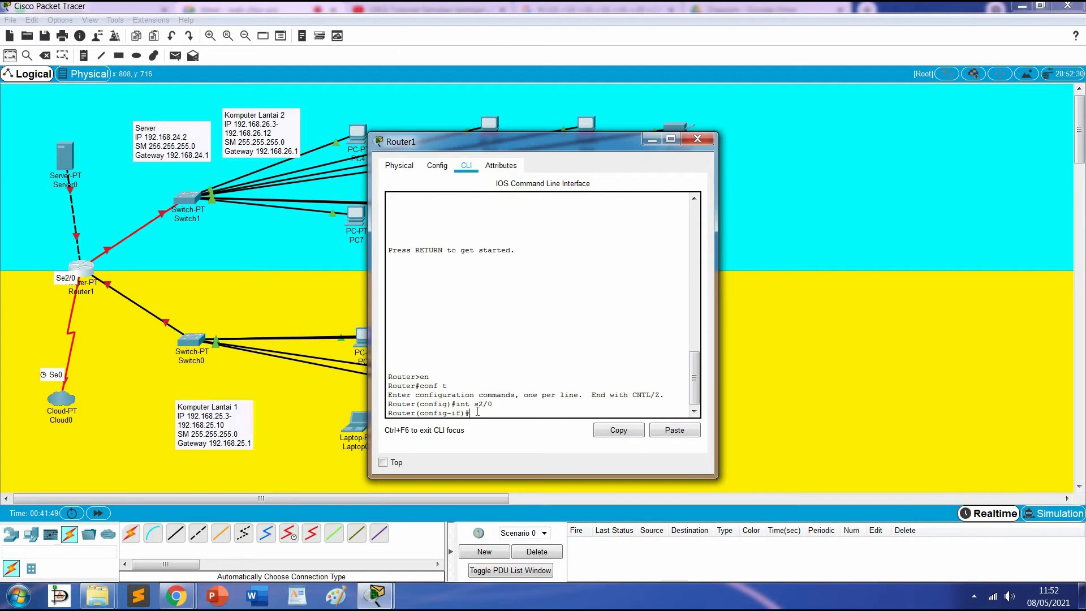
# Assign Router1's serial interface the address 10.10.10.10 with mask 255.0.0.0 using the ip add command.
pyautogui.write('ip add 10.10.10.10 255')
pyautogui.press('BackSpace')
pyautogui.press('BackSpace')
pyautogui.write('0.')
pyautogui.press('Return')
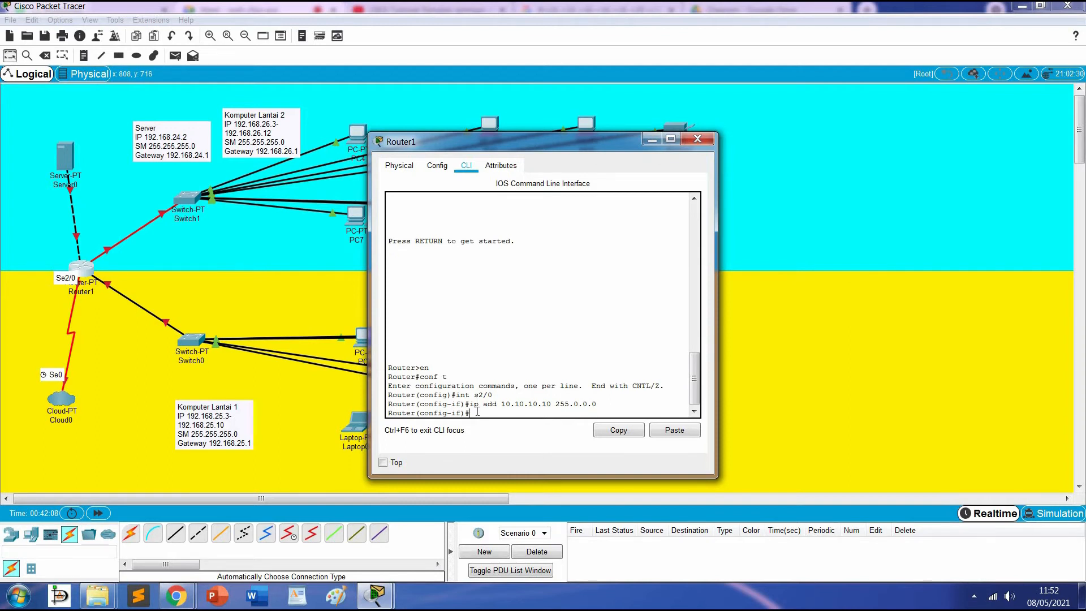
# Enable Router1's serial 2/0 interface with no sh and leave its interface configuration with ex.
pyautogui.write('no sh')
pyautogui.press('Return')
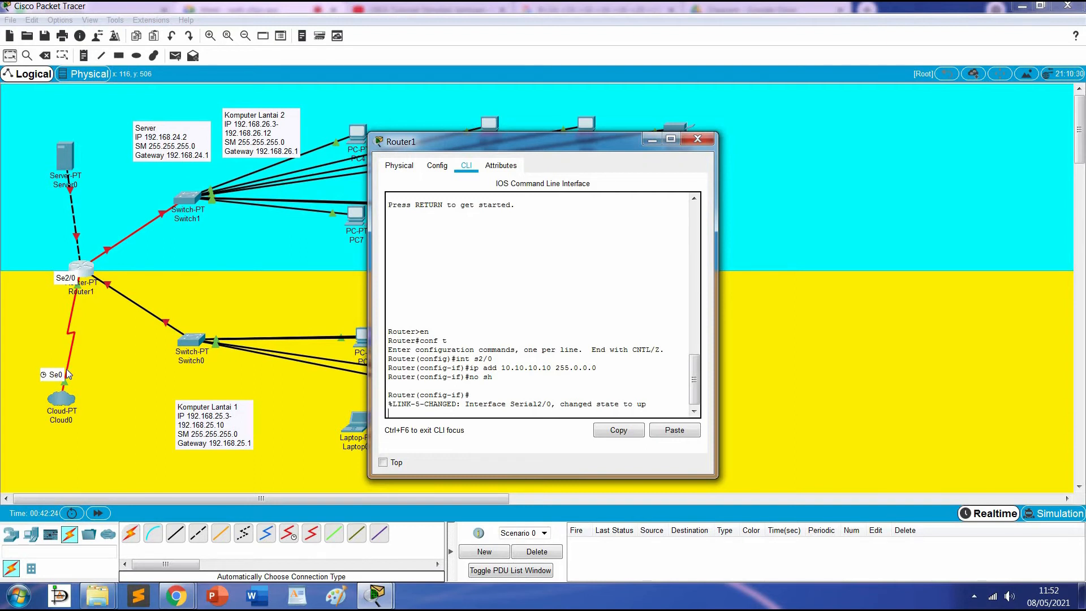
pyautogui.write('ex')
pyautogui.press('Return')
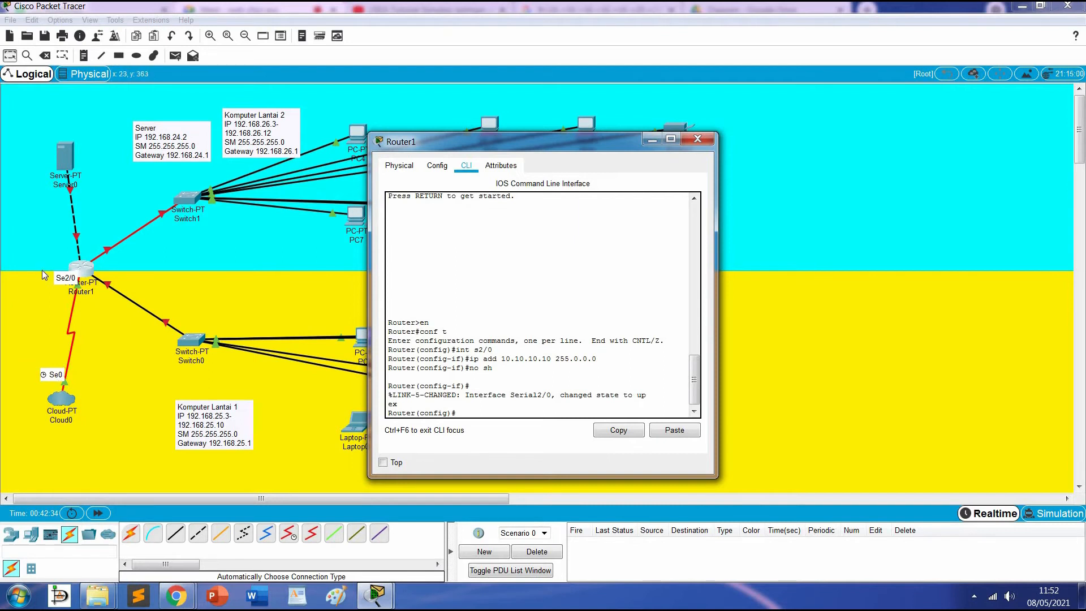
# Check the port labels on the link between Server0 and Router1, returning to Router1's command line.
pyautogui.click(177, 7)
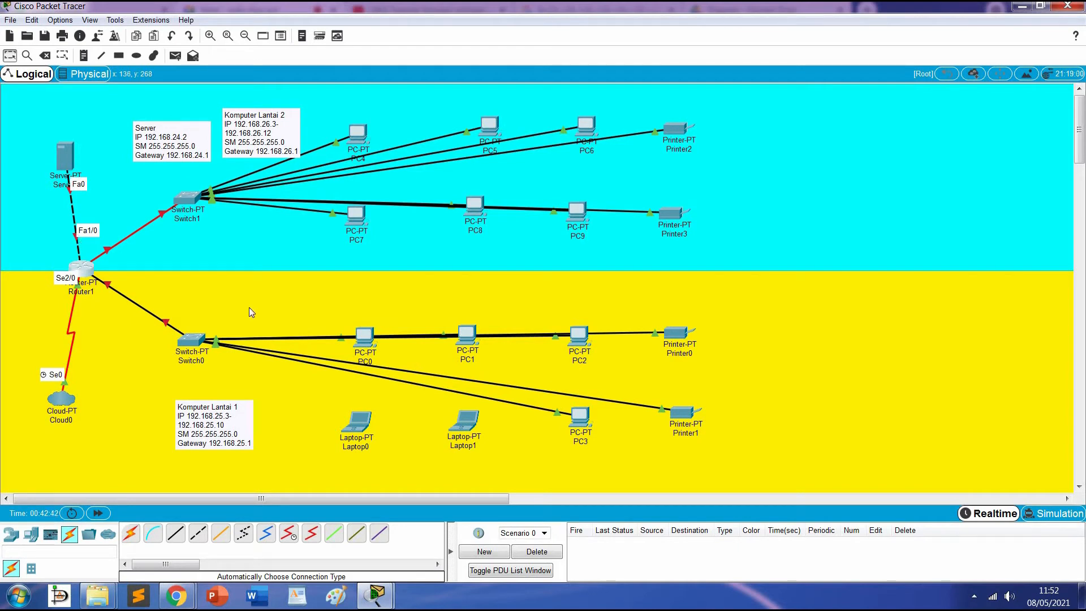
pyautogui.click(373, 594)
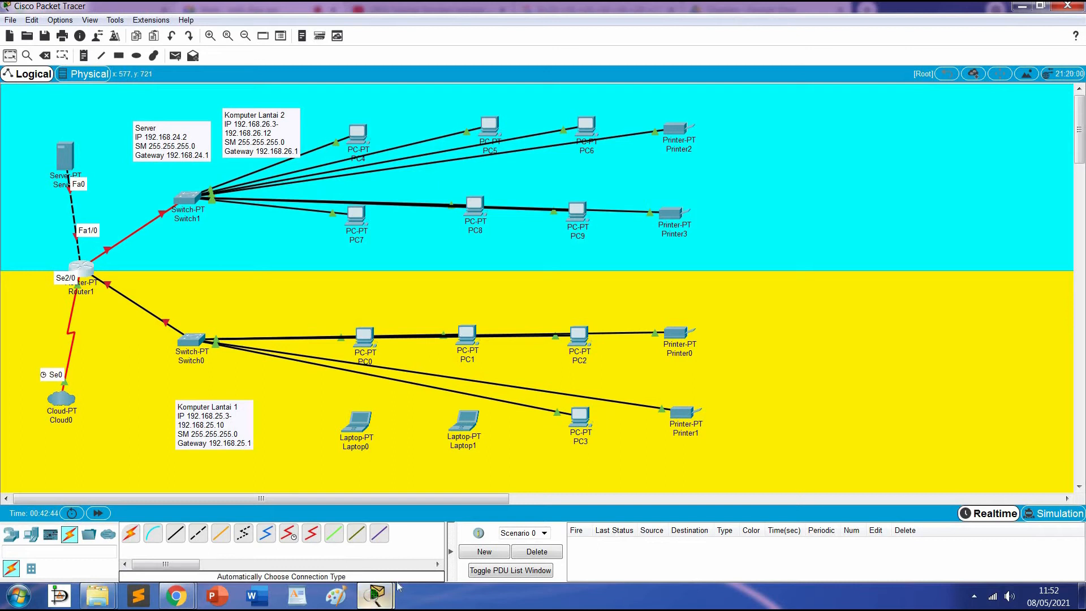
pyautogui.click(443, 449)
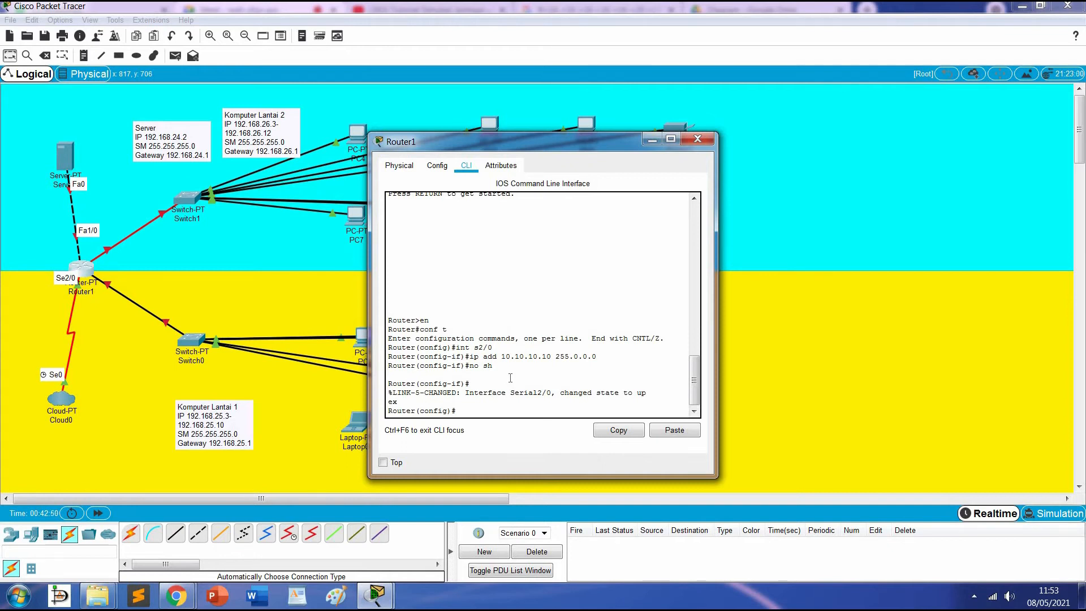
# Enter Router1's interface configuration with int fa1/0 and assign it the address 192.168.24.2 with mask 255.255.255.0.
pyautogui.write('int fa0/0')
pyautogui.press('BackSpace')
pyautogui.press('BackSpace')
pyautogui.press('BackSpace')
pyautogui.write('1/')
pyautogui.press('Return')
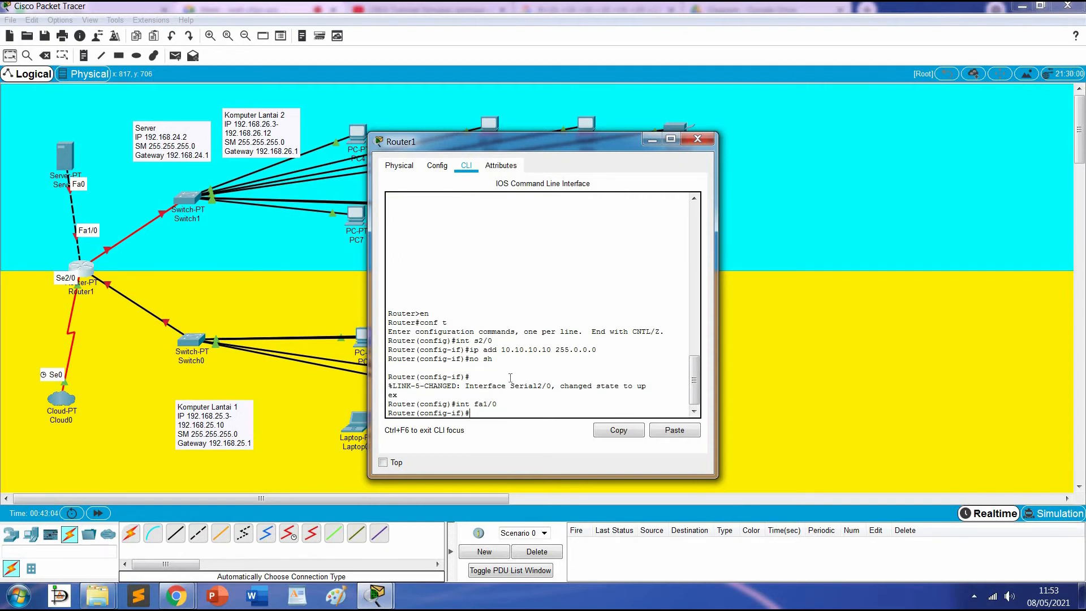
pyautogui.write('ip add 192.168.24.2 255.255.255.0')
pyautogui.press('Return')
# Enable Router1's FastEthernet 1/0 interface with no sh and leave its interface configuration with ex.
pyautogui.write('no sh')
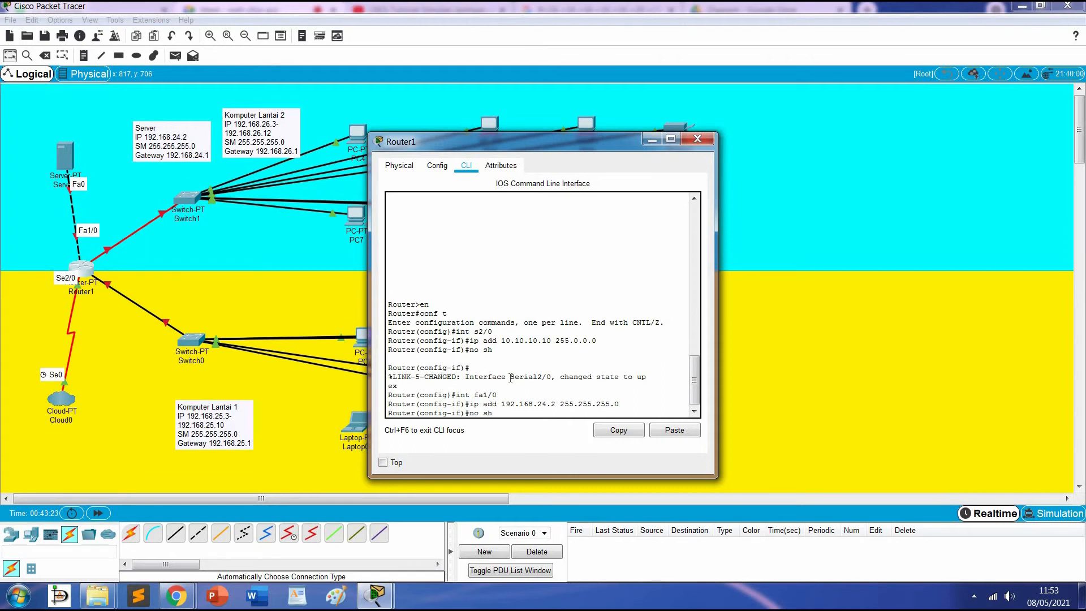
pyautogui.press('Return')
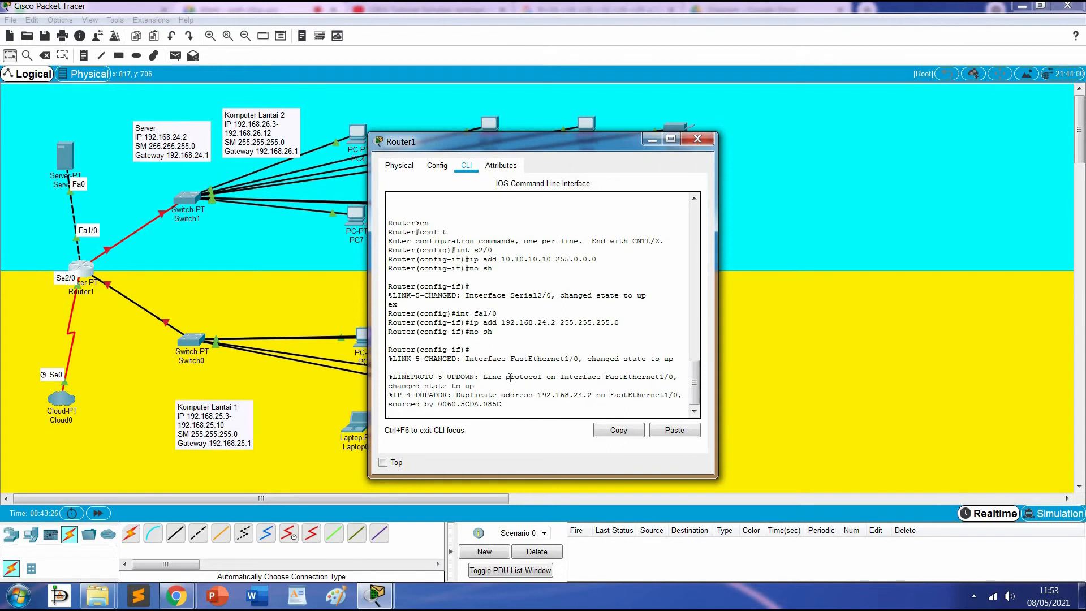
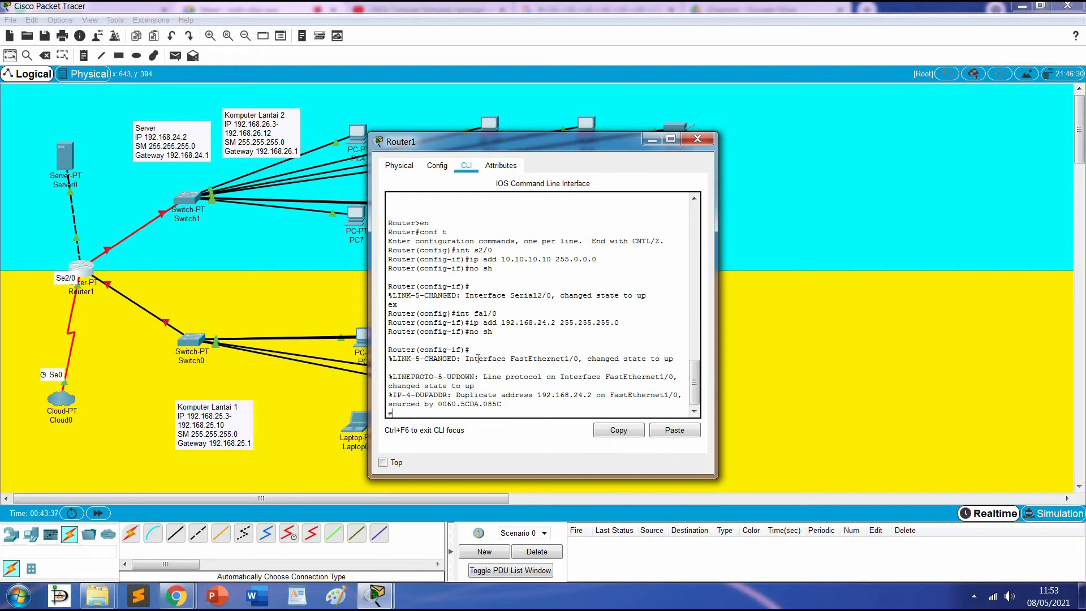
pyautogui.press('Return')
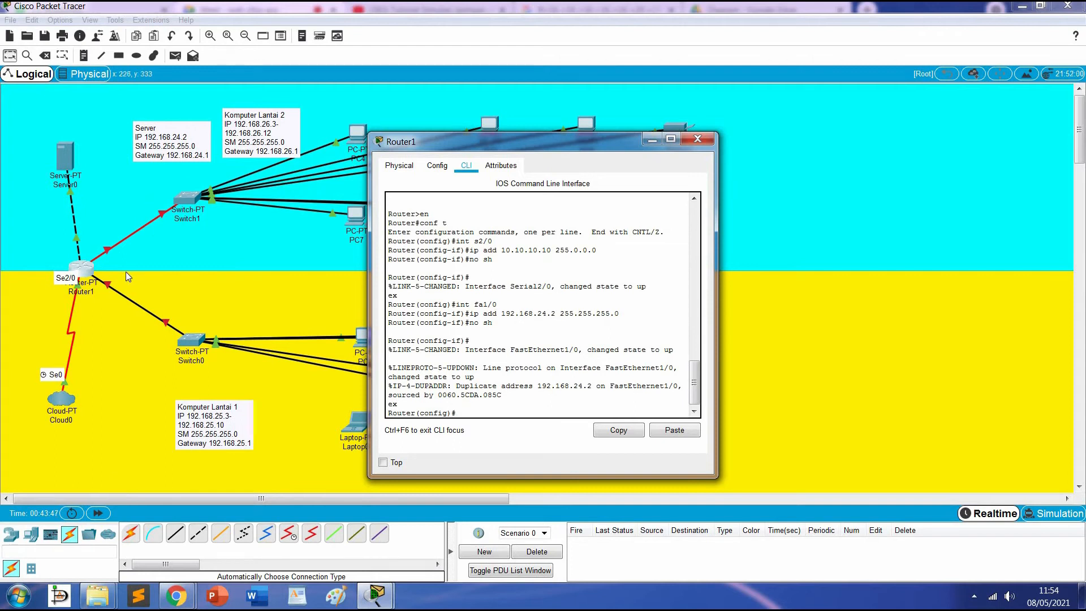
# Check the port labels on Router1's links to Switch0 and Switch1, returning to Router1's command line.
pyautogui.click(111, 288)
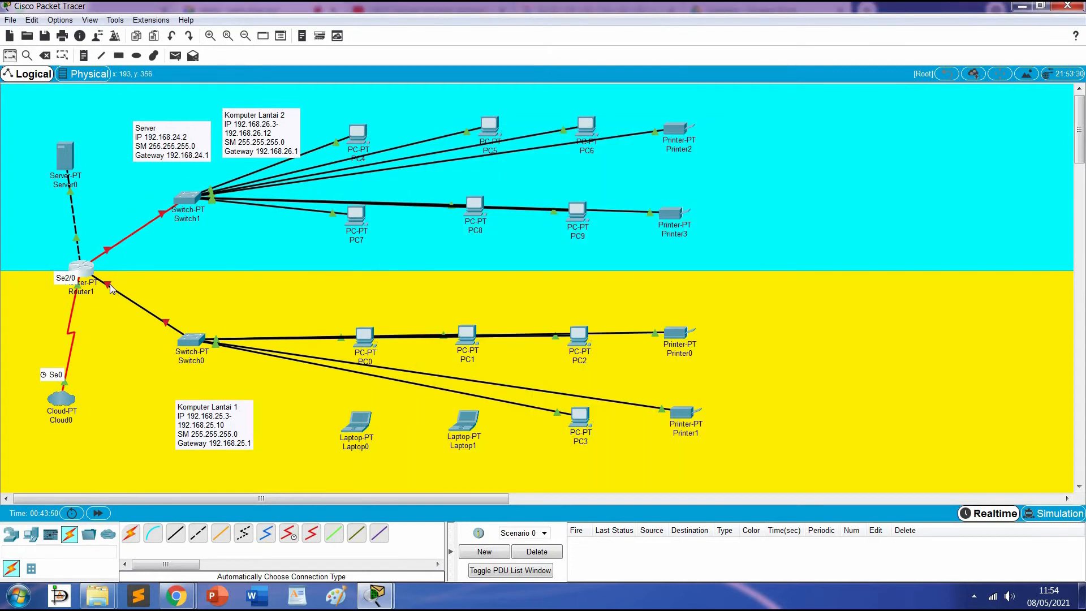
pyautogui.moveTo(109, 286)
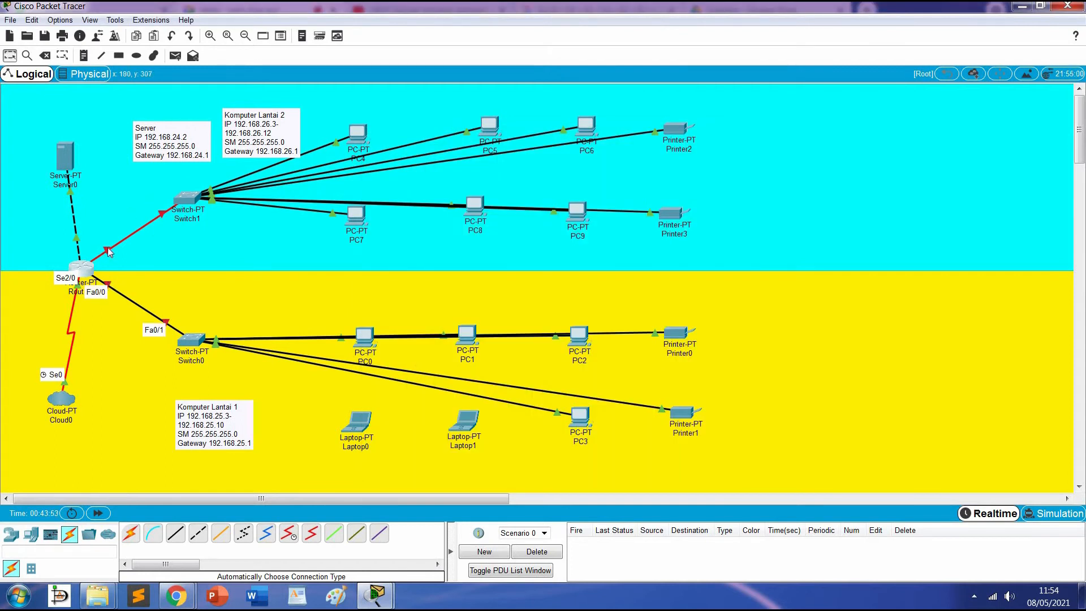
pyautogui.moveTo(375, 595)
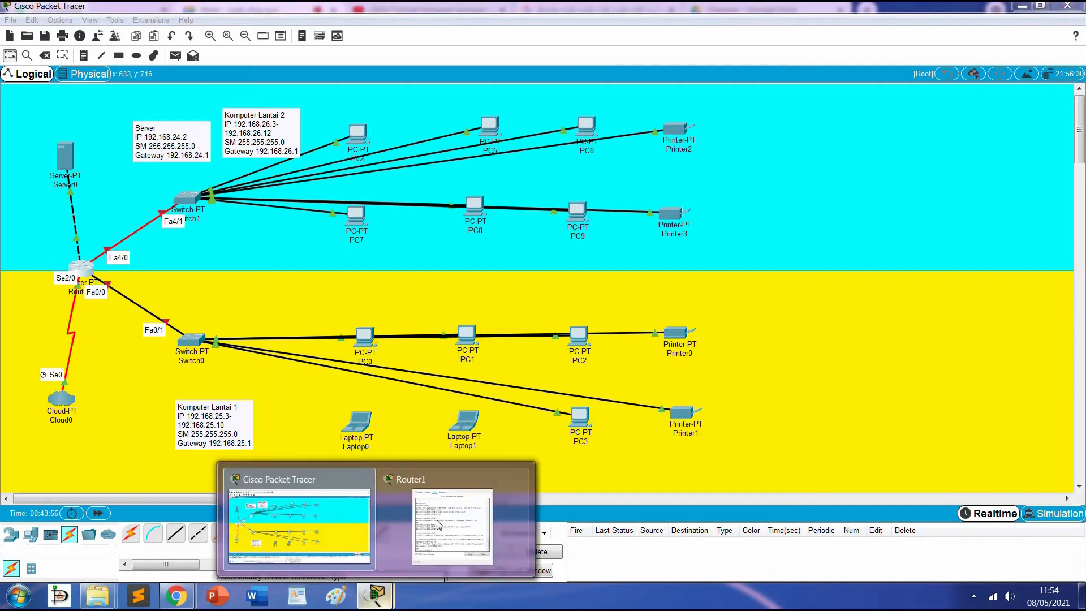
pyautogui.moveTo(452, 526)
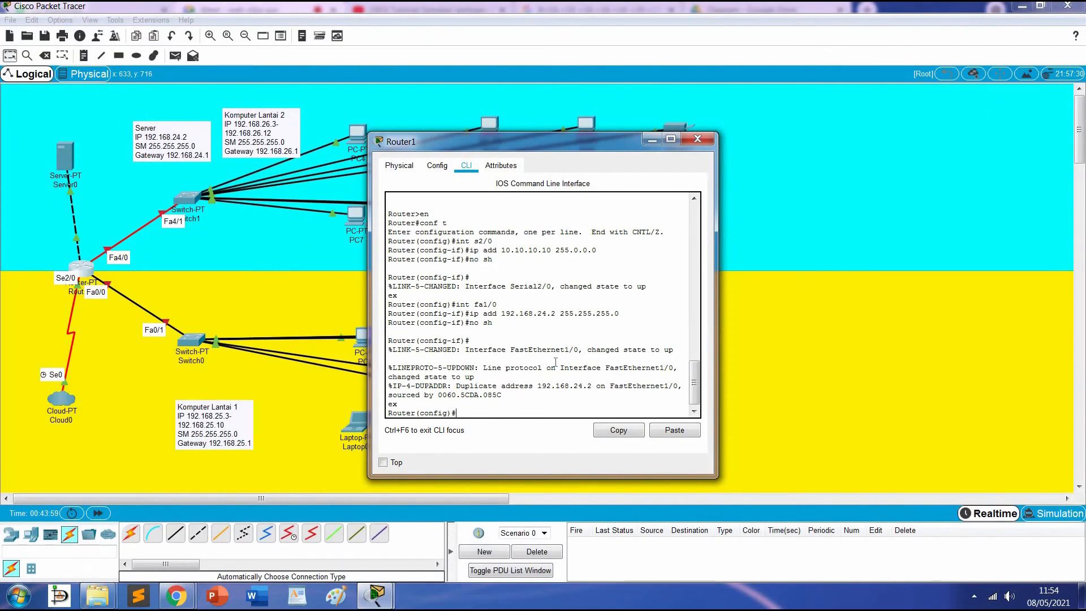
# Enter the configuration of Router1's interface towards Switch0 with int fa0/0.
pyautogui.press('Up')
pyautogui.press('Up')
pyautogui.press('Up')
pyautogui.press('Up')
pyautogui.press('BackSpace')
pyautogui.write('0')
pyautogui.press('Return')
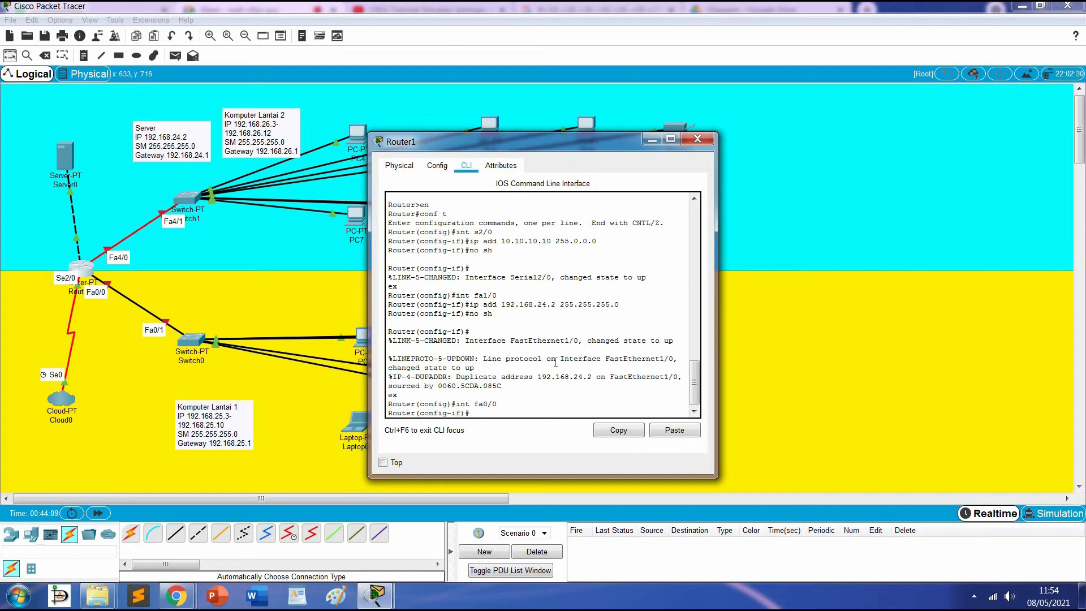
# Assign Router1's fa0/0 interface the address 192.168.25.1 with mask 255.255.255.0 using the ip add command.
pyautogui.press('Up')
pyautogui.press('Up')
pyautogui.press('Up')
pyautogui.press('Up')
pyautogui.press('BackSpace')
pyautogui.write('5')
pyautogui.press('Right')
pyautogui.press('Right')
pyautogui.press('BackSpace')
pyautogui.write('1')
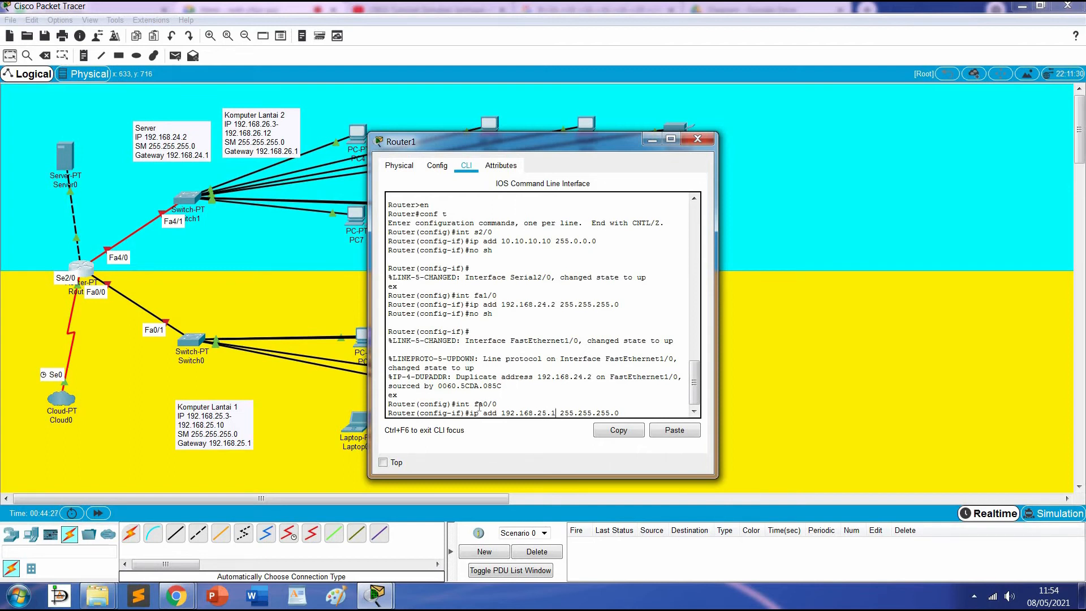
pyautogui.press('Return')
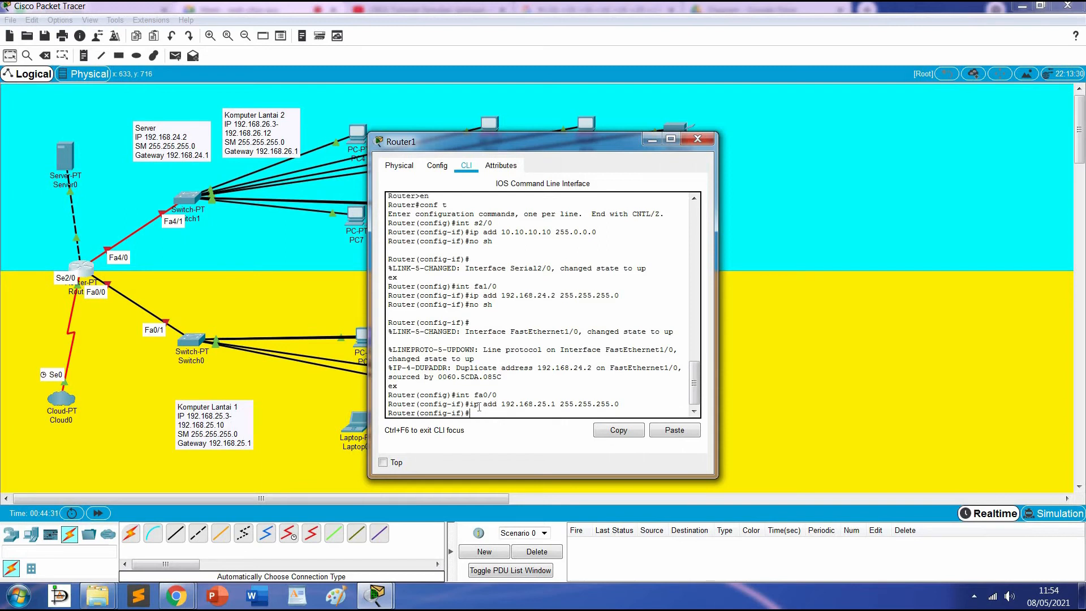
# Enable Router1's FastEthernet 0/0 interface with no sh and leave its interface configuration with ex.
pyautogui.write('no sh')
pyautogui.press('Return')
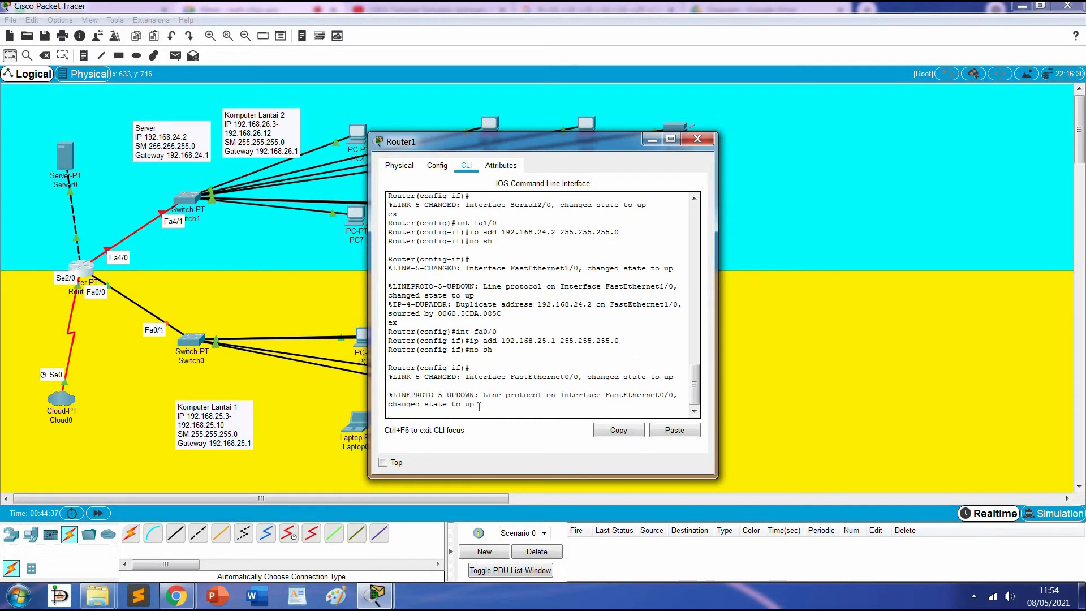
pyautogui.write('ex')
pyautogui.press('Return')
# Enter the configuration of Router1's interface towards Switch1 with int fa4/0.
pyautogui.write('int fa0/0')
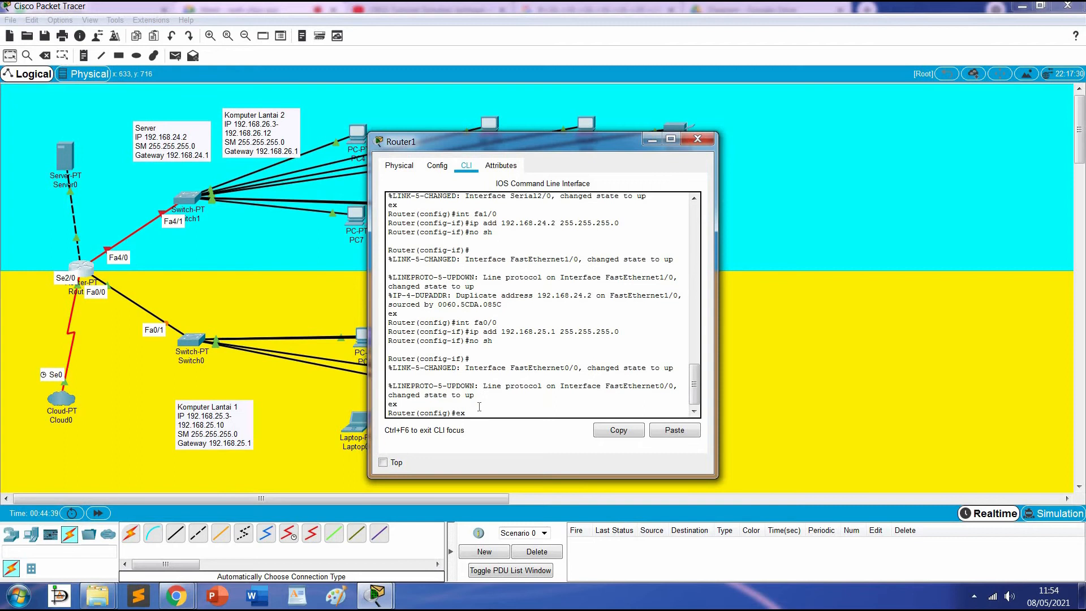
pyautogui.press('Up')
pyautogui.press('Up')
pyautogui.press('Up')
pyautogui.press('Up')
pyautogui.press('Down')
pyautogui.press('Down')
pyautogui.press('Down')
pyautogui.press('Down')
pyautogui.press('Up')
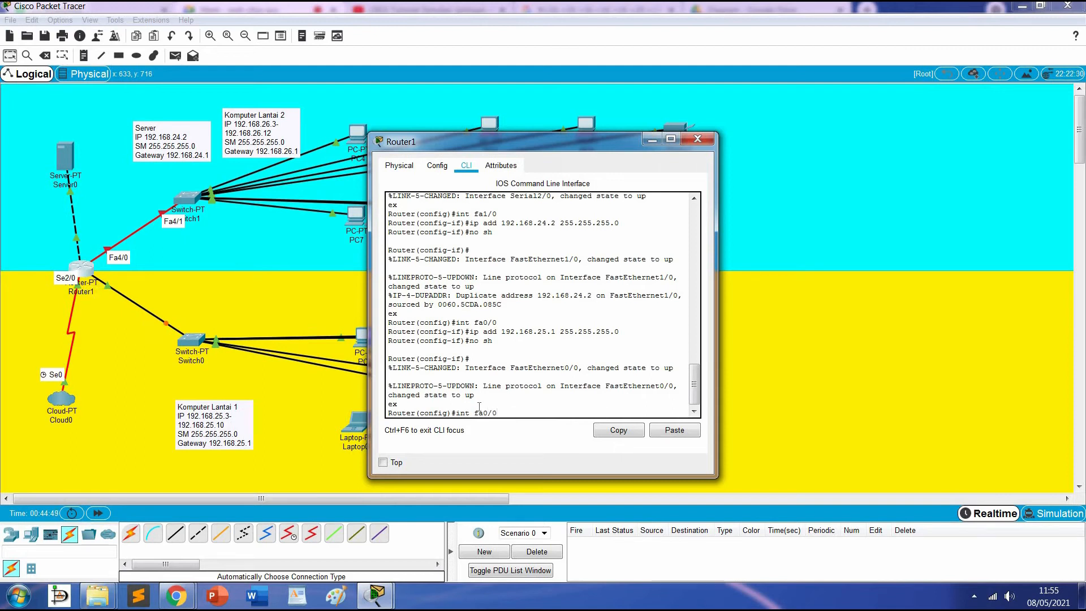
pyautogui.press('Left')
pyautogui.press('Left')
pyautogui.press('BackSpace')
pyautogui.write('4')
pyautogui.press('Return')
# Assign Router1's fa4/0 interface the address 192.168.26.1 with mask 255.255.255.0 using the ip add command.
pyautogui.press('Up')
pyautogui.press('Up')
pyautogui.press('Up')
pyautogui.press('Up')
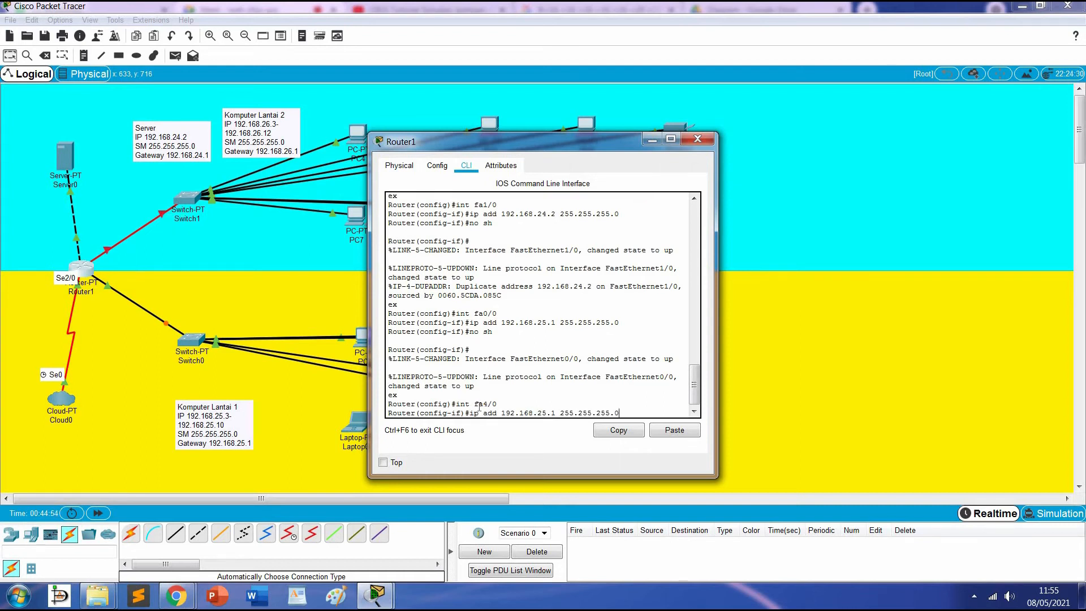
pyautogui.press('Left')
pyautogui.press('Left')
pyautogui.press('Left')
pyautogui.press('Left')
pyautogui.press('Left')
pyautogui.press('Left')
pyautogui.press('Left')
pyautogui.press('Left')
pyautogui.press('Left')
pyautogui.press('Left')
pyautogui.press('Left')
pyautogui.press('BackSpace')
pyautogui.write('6')
pyautogui.press('Return')
# Enable Router1's FastEthernet 4/0 interface with no sh and leave its interface configuration with ex.
pyautogui.press('Up')
pyautogui.press('Up')
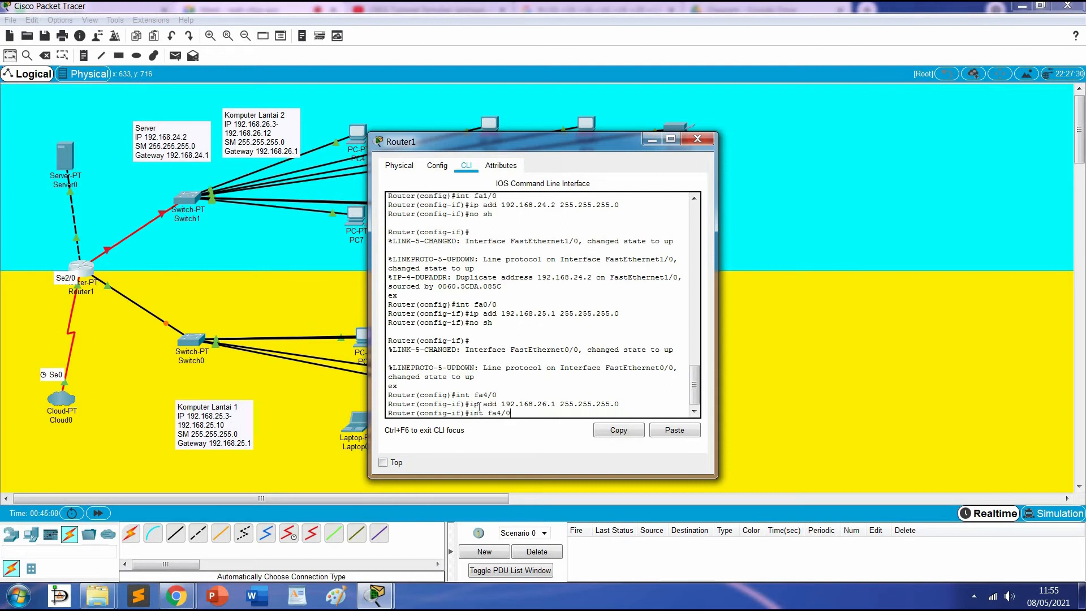
pyautogui.press('Down')
pyautogui.press('Up')
pyautogui.press('Up')
pyautogui.press('Up')
pyautogui.press('Return')
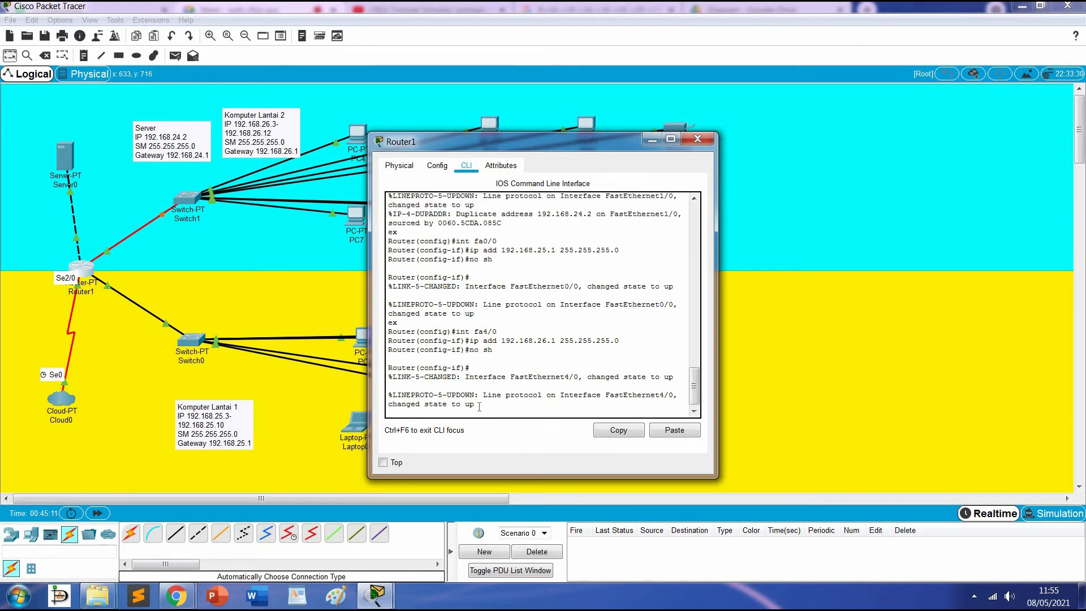
pyautogui.write('ex')
pyautogui.press('Return')
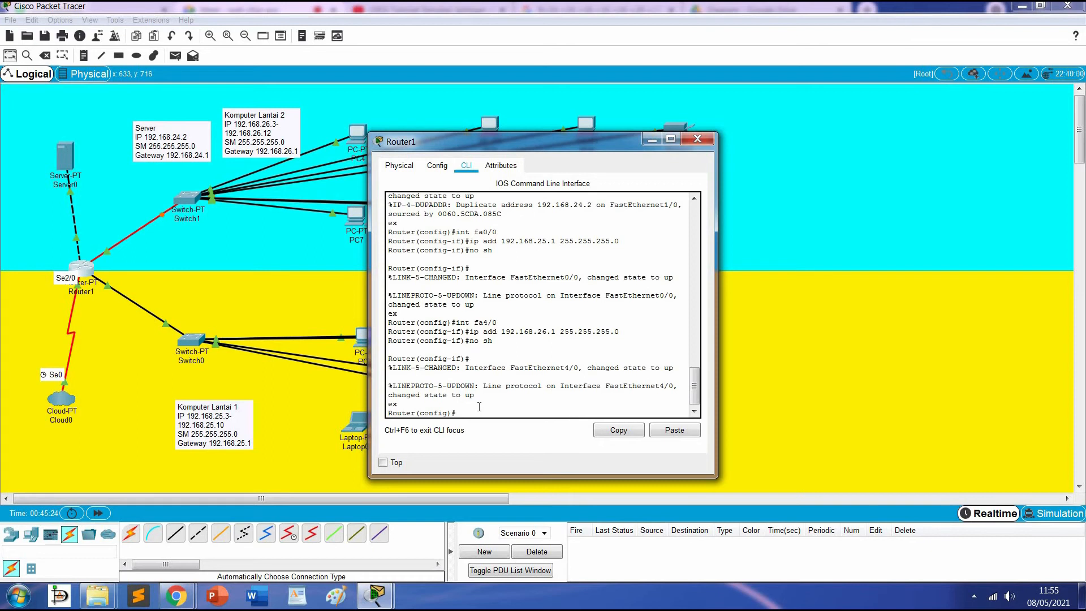
# Reenter the configuration of Router1's server-facing interface with int fa1/0.
pyautogui.write('ex')
pyautogui.press('Up')
pyautogui.press('BackSpace')
pyautogui.press('BackSpace')
pyautogui.press('BackSpace')
pyautogui.press('BackSpace')
pyautogui.press('BackSpace')
pyautogui.write('int fa1/0')
pyautogui.press('Return')
# Correct Router1's fa1/0 address to 192.168.24.1 with mask 255.255.255.0 using the ip add command.
pyautogui.press('Up')
pyautogui.press('Up')
pyautogui.press('Up')
pyautogui.press('Up')
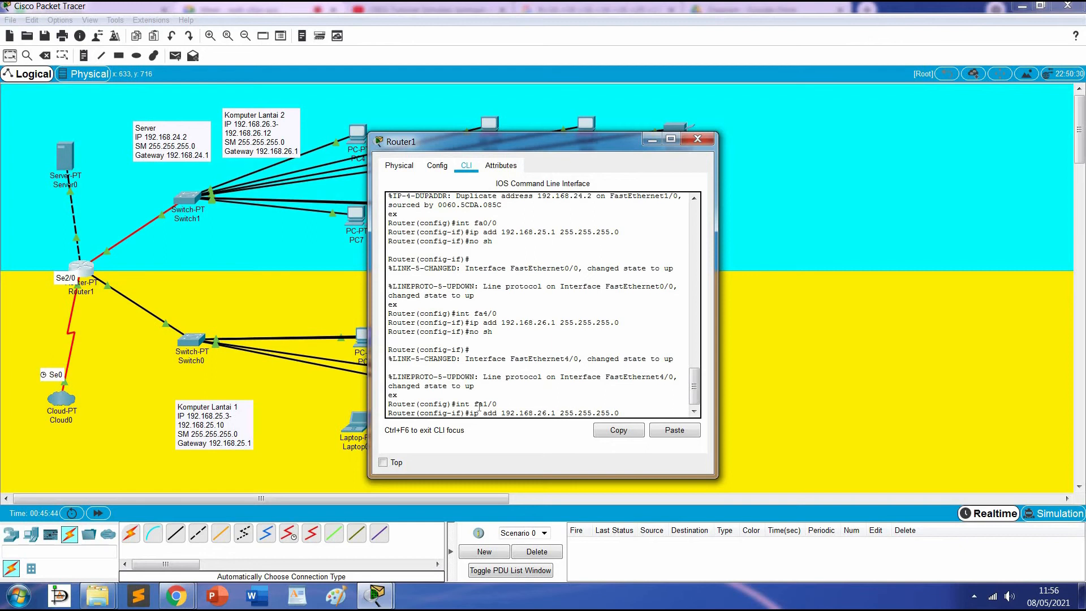
pyautogui.press('Left')
pyautogui.press('Left')
pyautogui.press('Left')
pyautogui.press('Left')
pyautogui.press('Left')
pyautogui.press('Left')
pyautogui.press('Left')
pyautogui.press('Left')
pyautogui.press('Left')
pyautogui.press('Left')
pyautogui.press('Left')
pyautogui.press('Left')
pyautogui.press('Left')
pyautogui.press('Left')
pyautogui.press('Left')
pyautogui.press('Left')
pyautogui.press('BackSpace')
pyautogui.write('4')
pyautogui.press('Return')
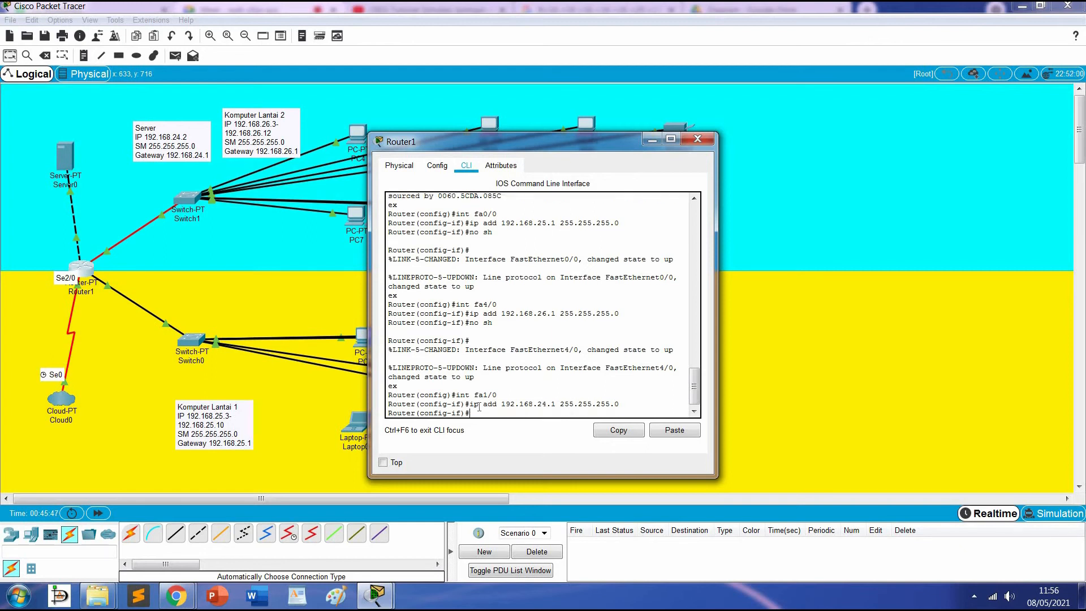
# Apply no sh to Router1's fa1/0 interface again and return to global configuration with ex.
pyautogui.write('no sh')
pyautogui.press('Return')
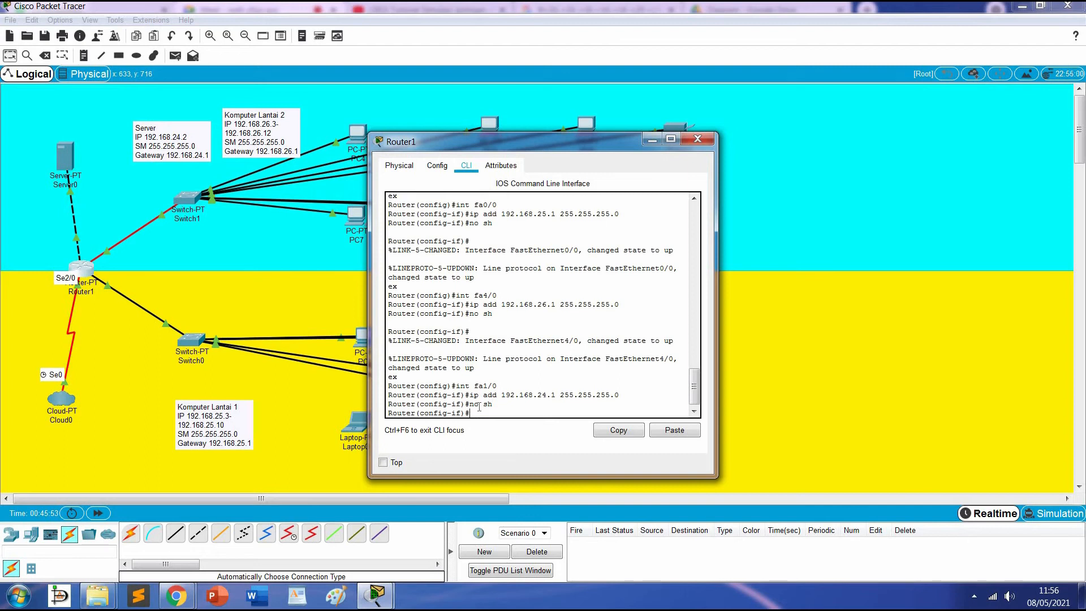
pyautogui.write('ex')
pyautogui.press('Return')
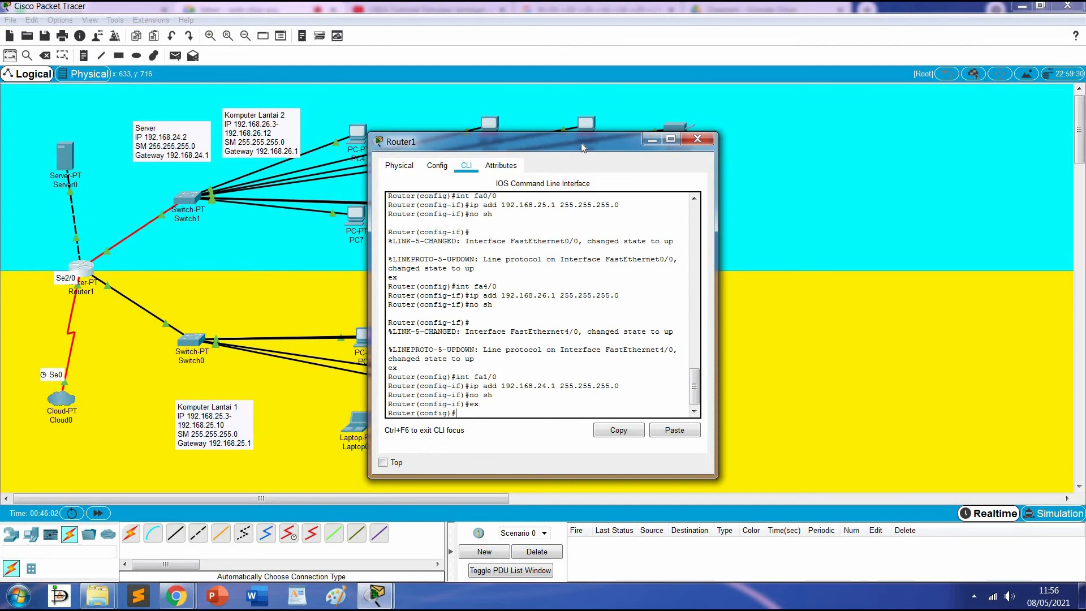
# Move Router1's window off the topology and close it.
pyautogui.moveTo(626, 135); pyautogui.dragTo(870, 189)
pyautogui.moveTo(629, 184); pyautogui.dragTo(753, 68)
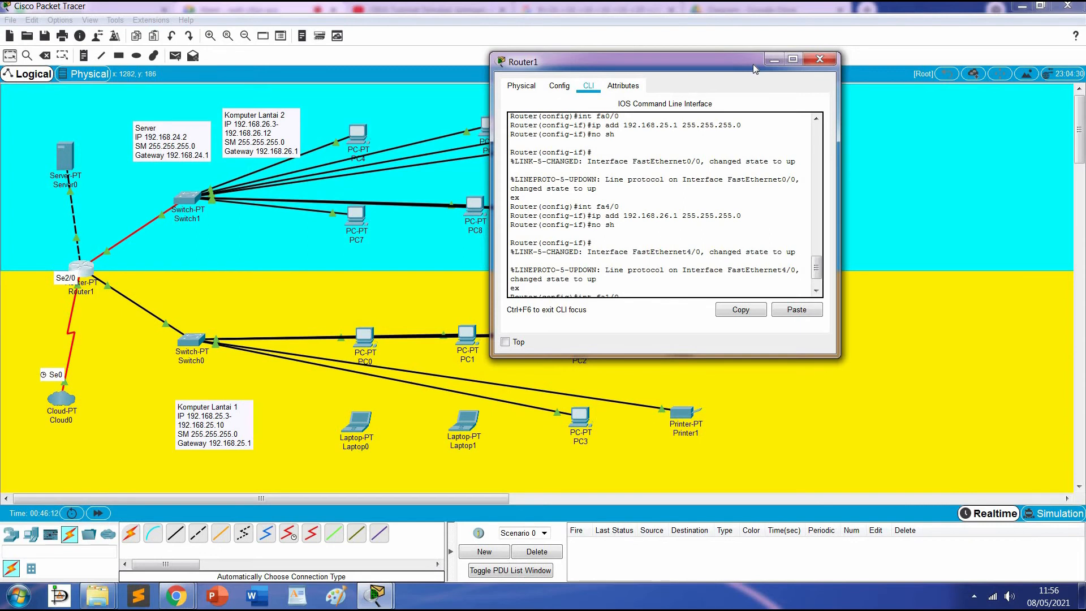
pyautogui.click(820, 60)
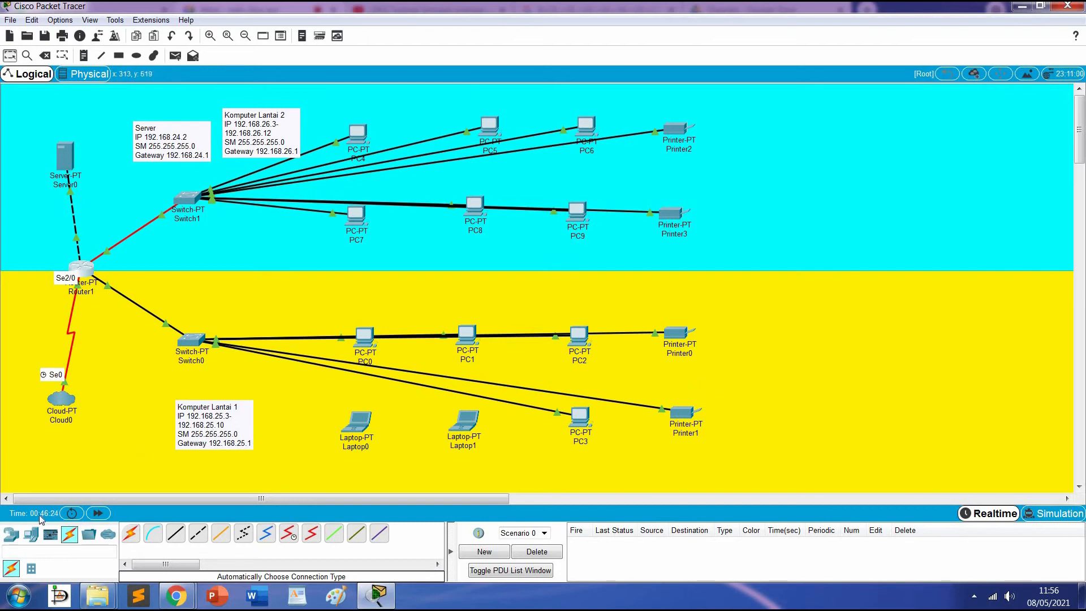
# Place a HomeRouter-PT-AC wireless router on the first floor between the Komputer Lantai 1 note and Laptop0.
pyautogui.click(11, 533)
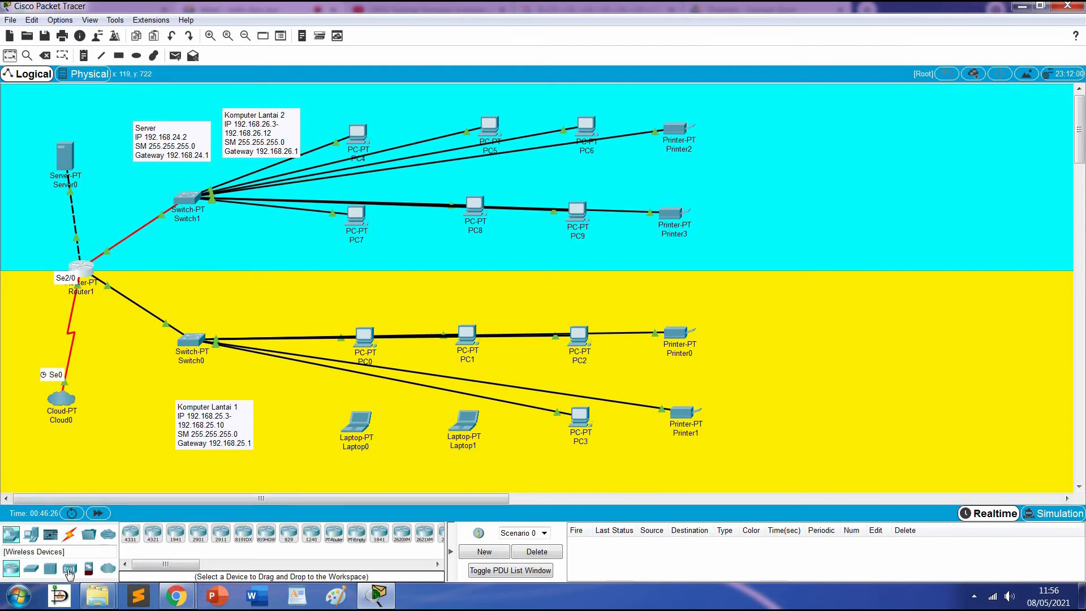
pyautogui.click(69, 572)
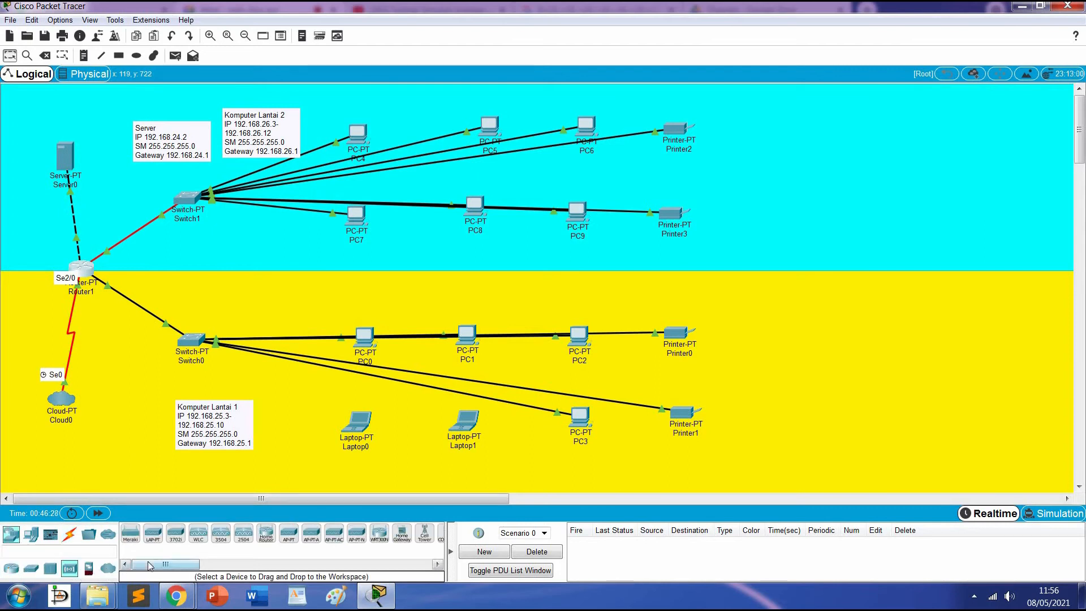
pyautogui.click(266, 535)
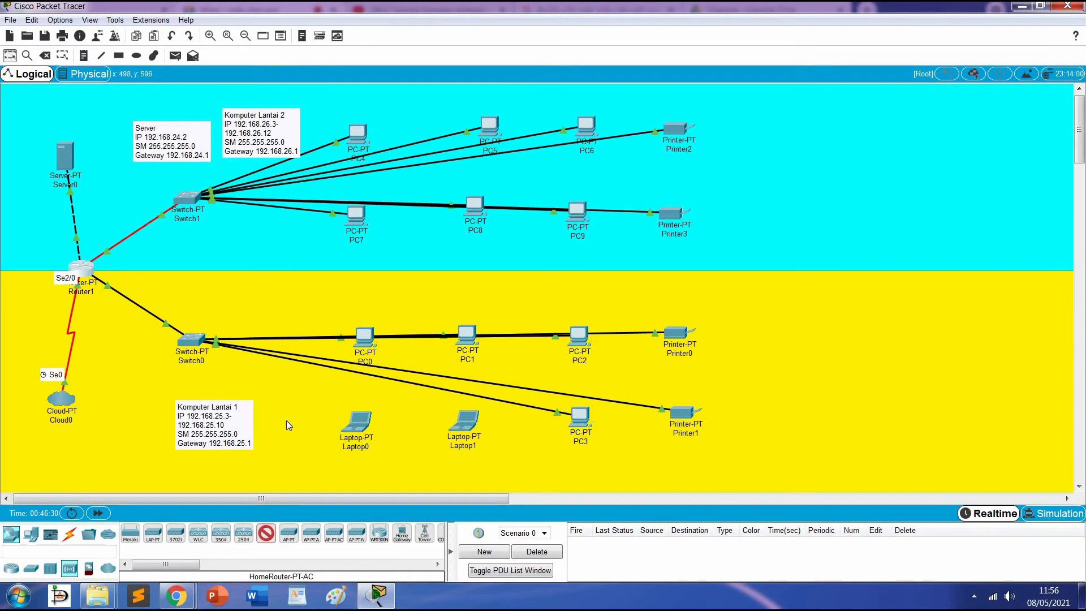
pyautogui.click(288, 425)
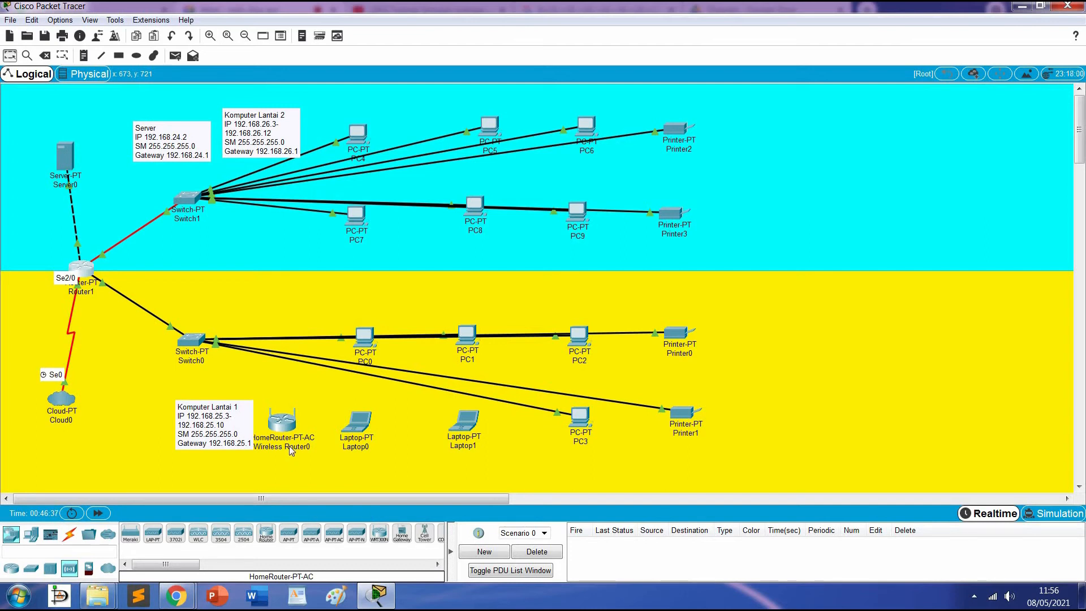
# Set Wireless Router0's 2.4 GHz network name (SSID) to Wifi Kantor and save the wireless settings.
pyautogui.click(287, 424)
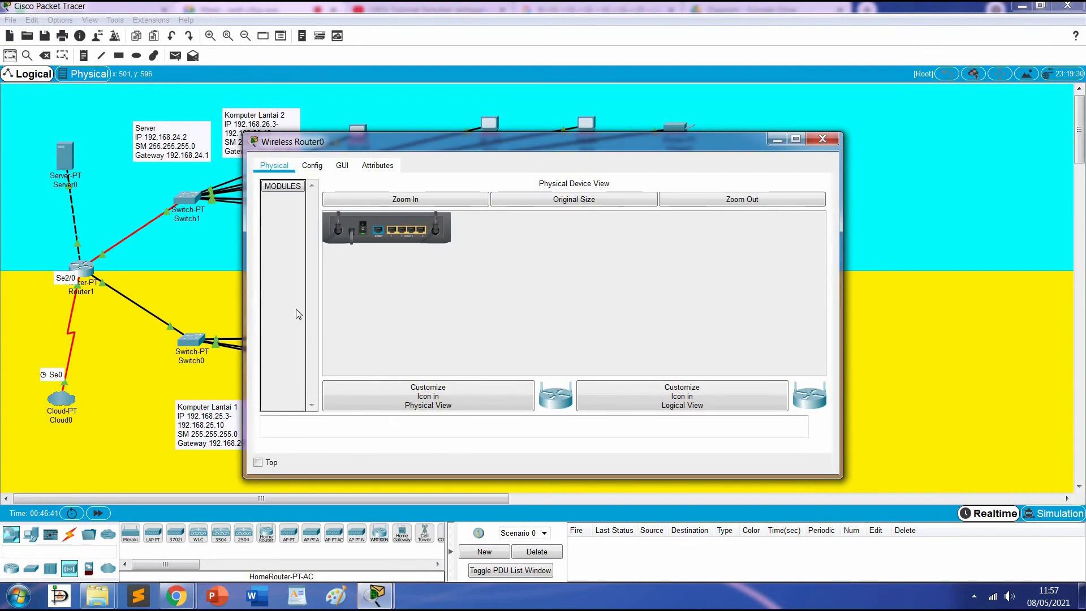
pyautogui.click(309, 166)
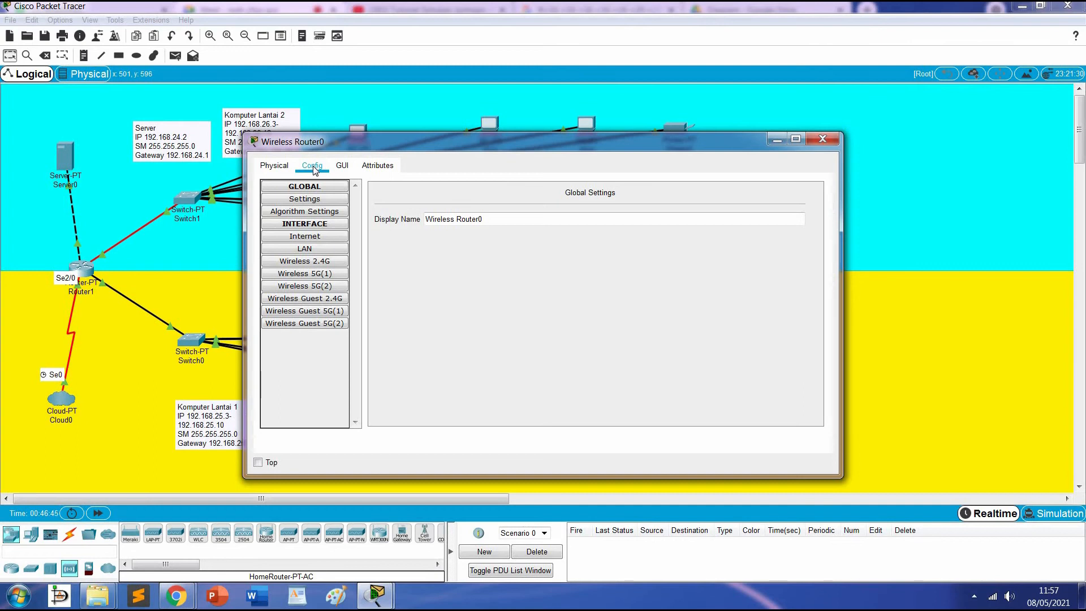
pyautogui.click(327, 202)
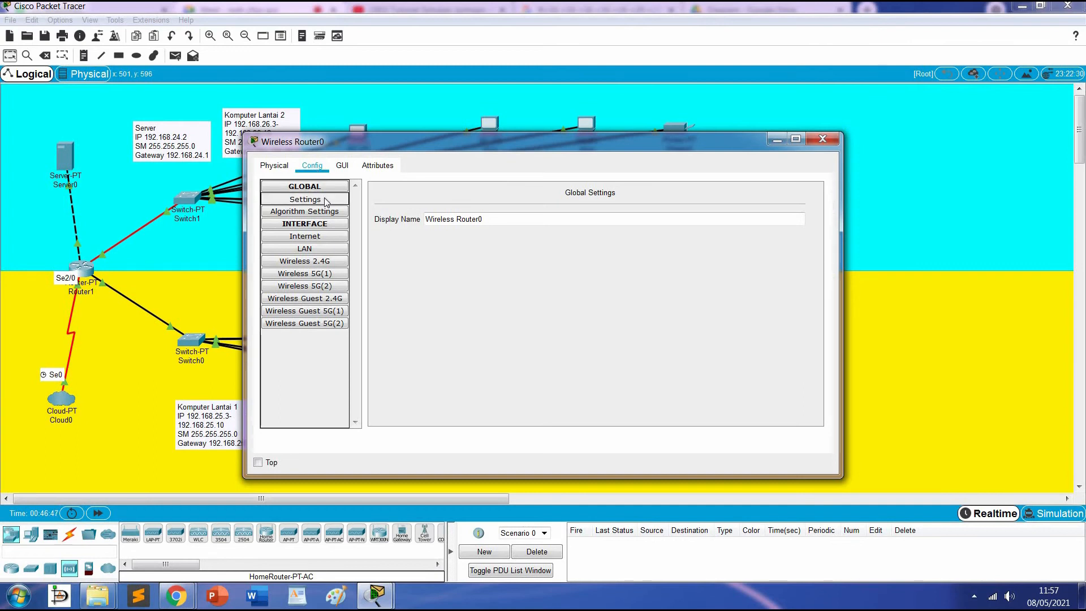
pyautogui.click(341, 168)
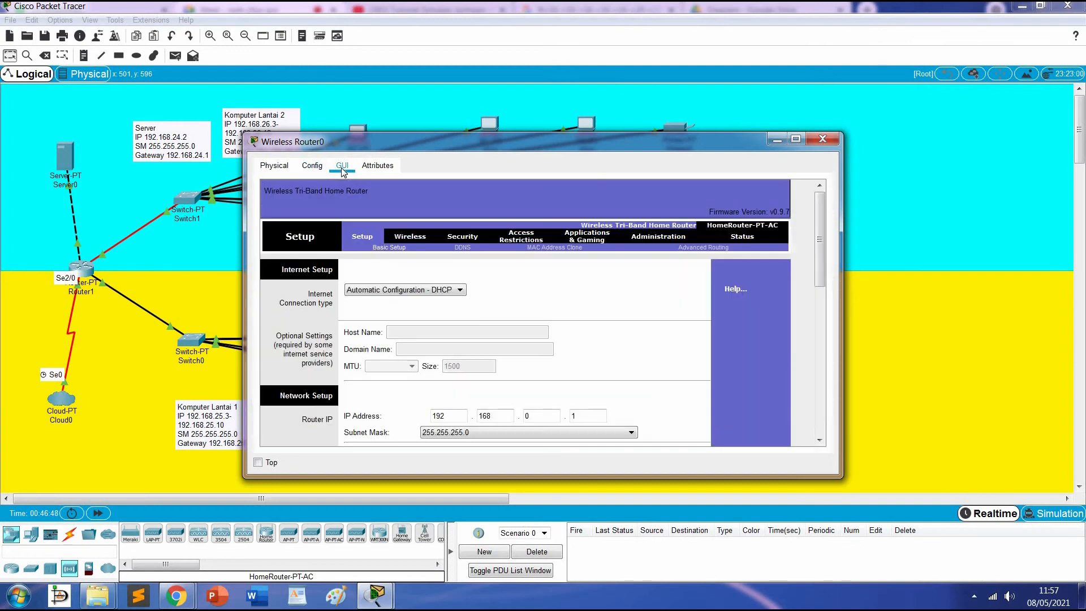
pyautogui.click(408, 242)
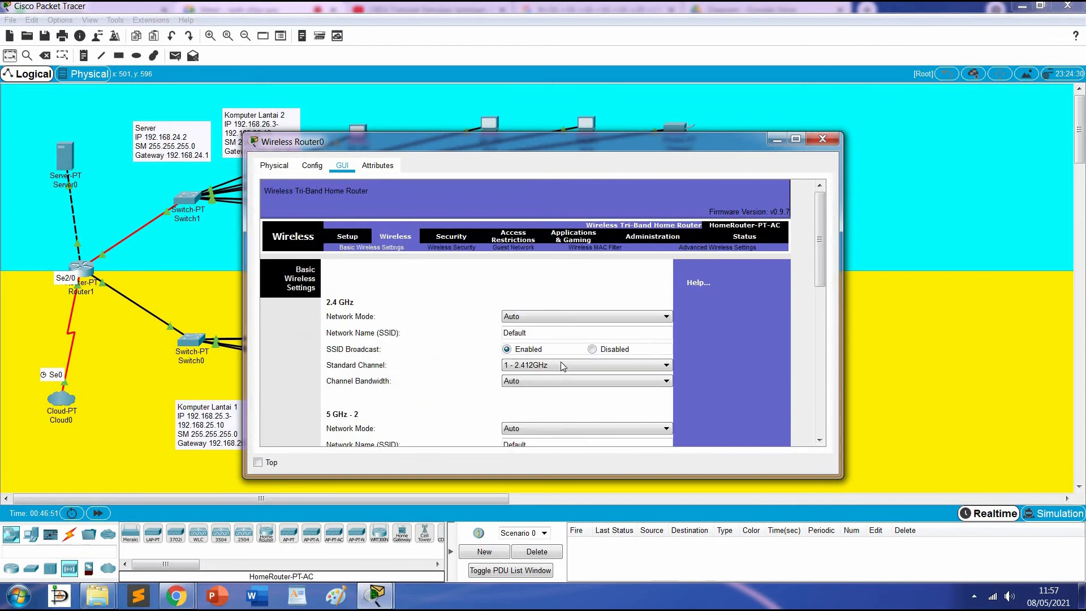
pyautogui.moveTo(551, 332); pyautogui.dragTo(403, 299)
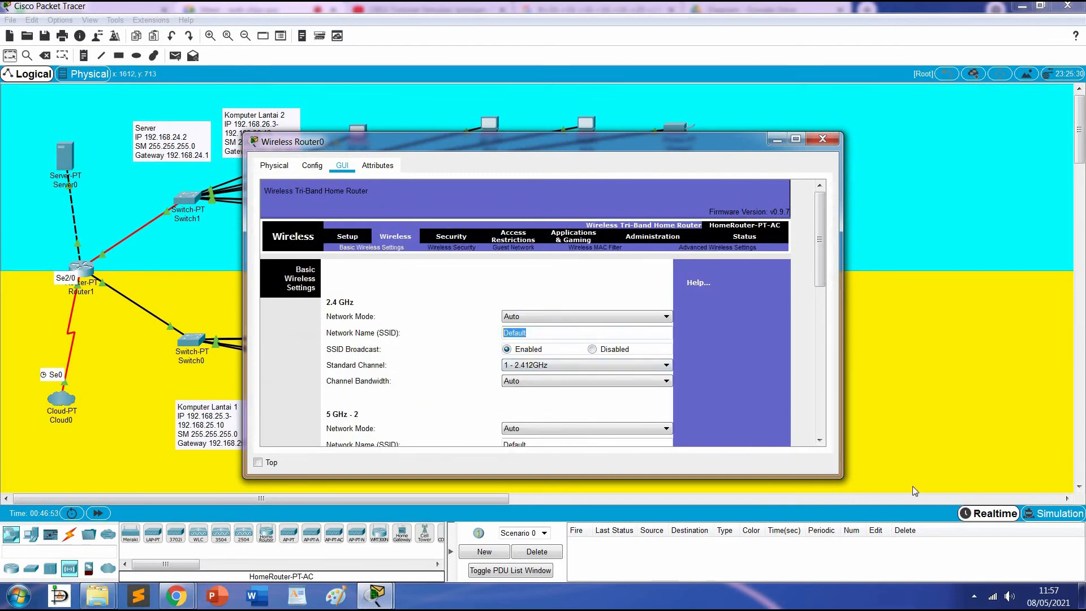
pyautogui.write('Wifi Kantor')
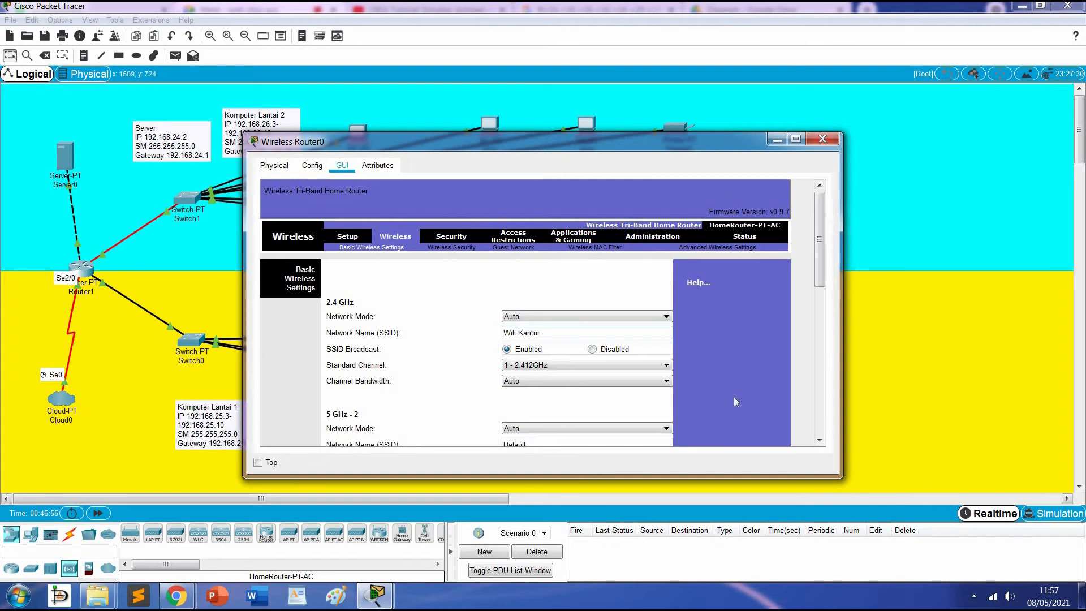
pyautogui.scroll(-15, 732, 393)
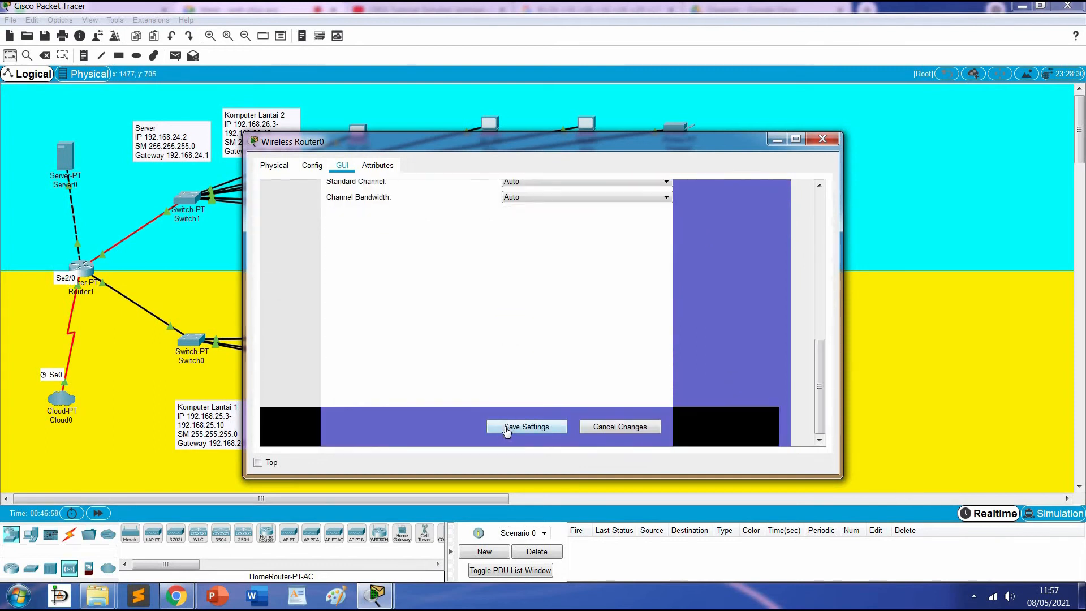
pyautogui.click(507, 428)
# Set Wireless Router0's internet connection type to Static IP with internet IP address 192.168.25.2.
pyautogui.scroll(15, 492, 325)
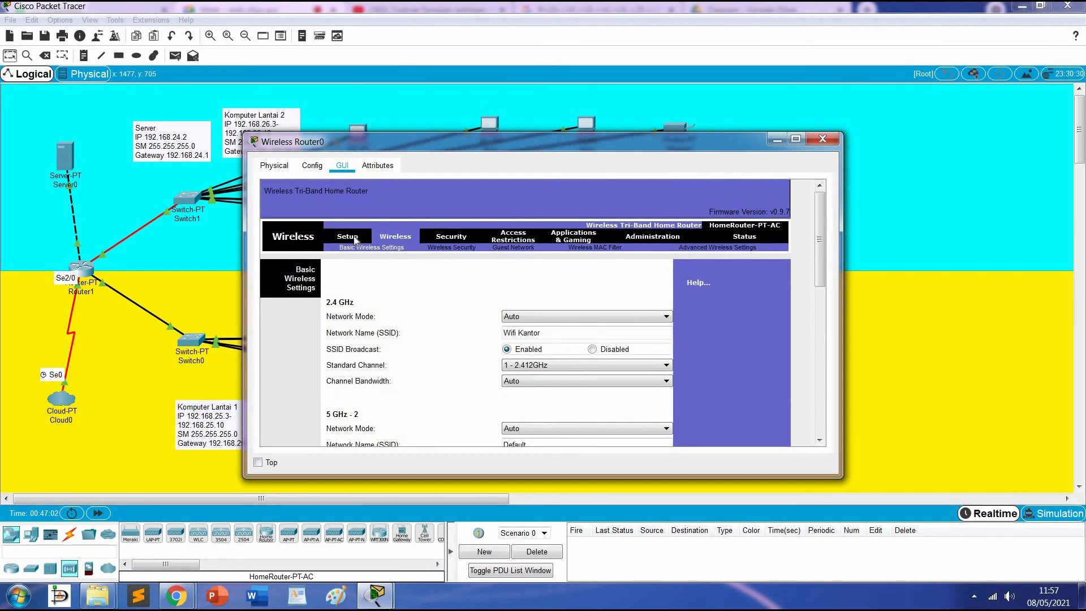
pyautogui.click(355, 241)
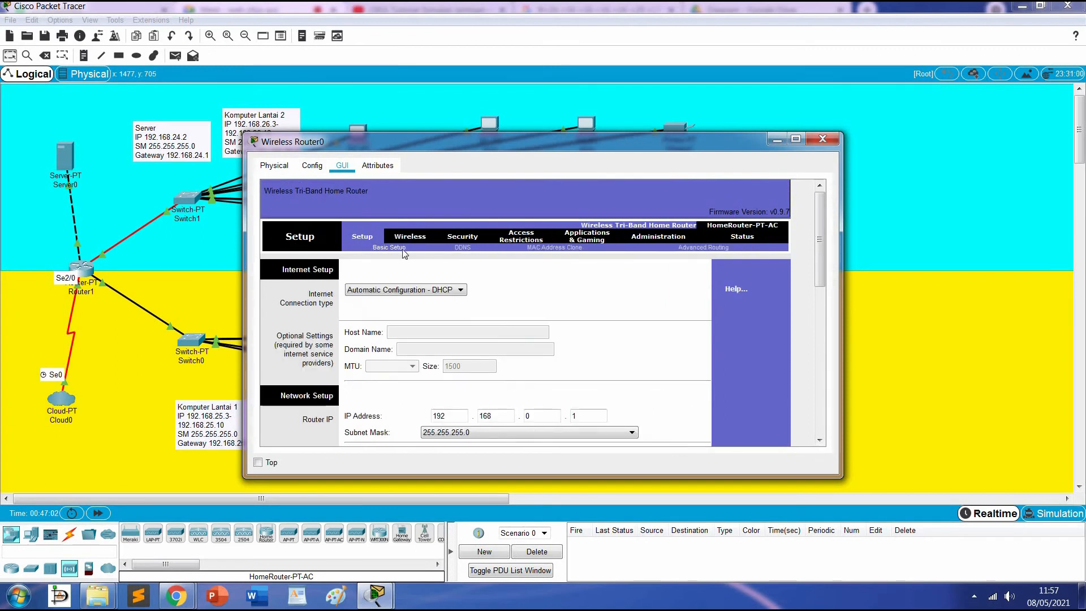
pyautogui.click(453, 291)
pyautogui.click(444, 310)
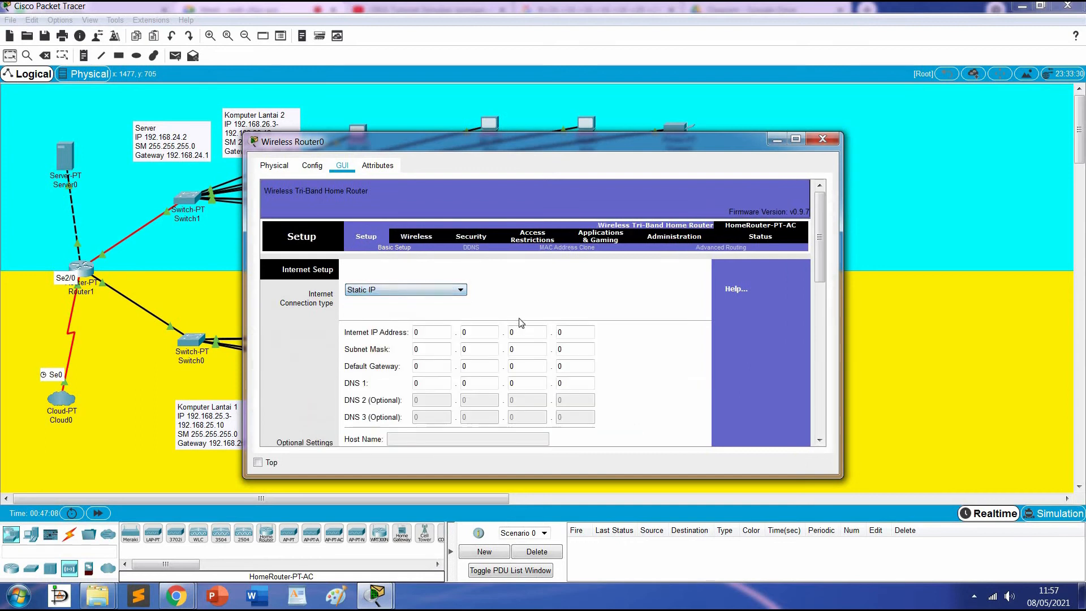
pyautogui.click(439, 331)
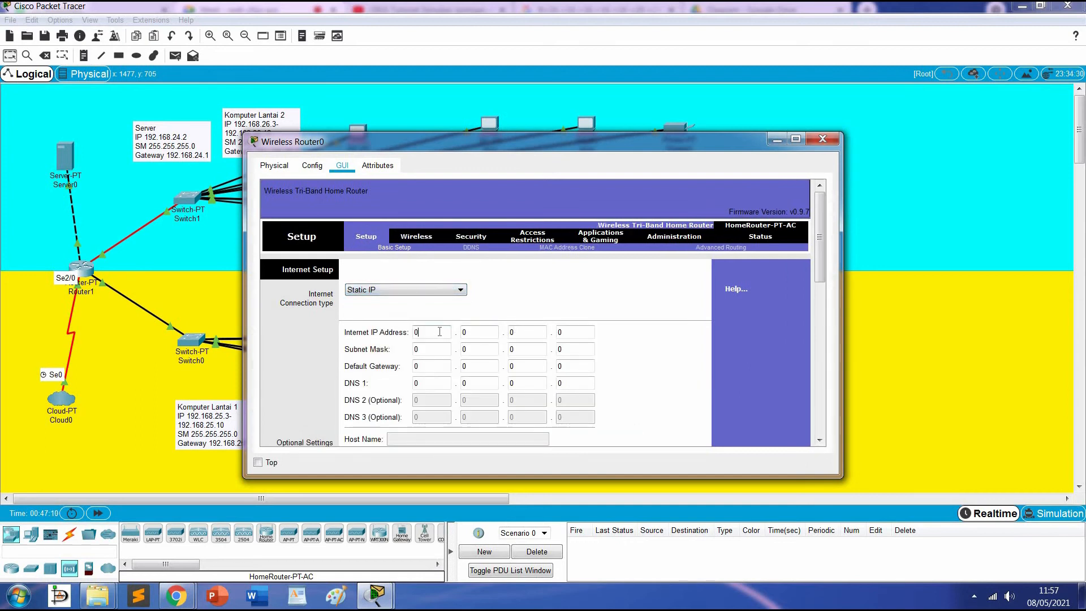
pyautogui.doubleClick(449, 329)
pyautogui.write('192')
pyautogui.press('Tab')
pyautogui.write('1')
pyautogui.press('Tab')
pyautogui.write('25')
pyautogui.press('Tab')
pyautogui.write('2')
pyautogui.press('Tab')
# Set the subnet mask of Wireless Router0's internet connection to 255.255.255.0.
pyautogui.write('255')
pyautogui.doubleClick(444, 350)
pyautogui.press('Tab')
pyautogui.write('255')
pyautogui.press('Tab')
pyautogui.write('255')
# Set the default gateway of Wireless Router0's internet connection to 192.168.25.1.
pyautogui.doubleClick(441, 368)
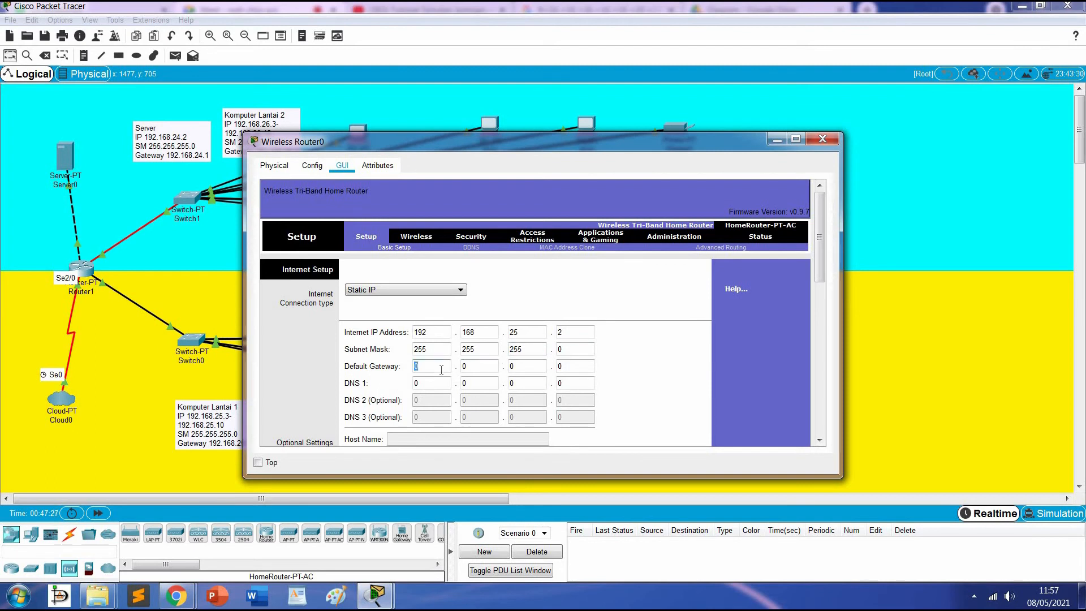
pyautogui.write('192')
pyautogui.press('Tab')
pyautogui.write('168')
pyautogui.press('Tab')
pyautogui.write('25')
pyautogui.press('Tab')
pyautogui.write('1')
# Set DNS 1 of Wireless Router0's internet connection to 192.168.24.2.
pyautogui.click(434, 380)
pyautogui.doubleClick(434, 380)
pyautogui.write('192')
pyautogui.press('Tab')
pyautogui.write('168')
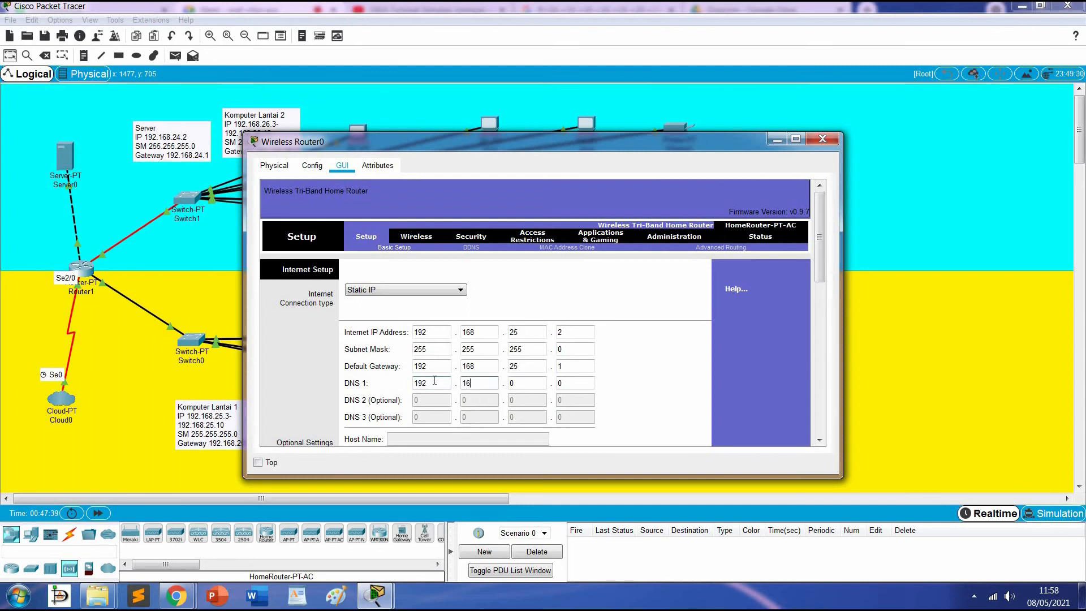
pyautogui.press('Tab')
pyautogui.write('24')
pyautogui.press('Tab')
pyautogui.write('2')
# Save Wireless Router0's basic setup and close its window.
pyautogui.scroll(-6, 434, 380)
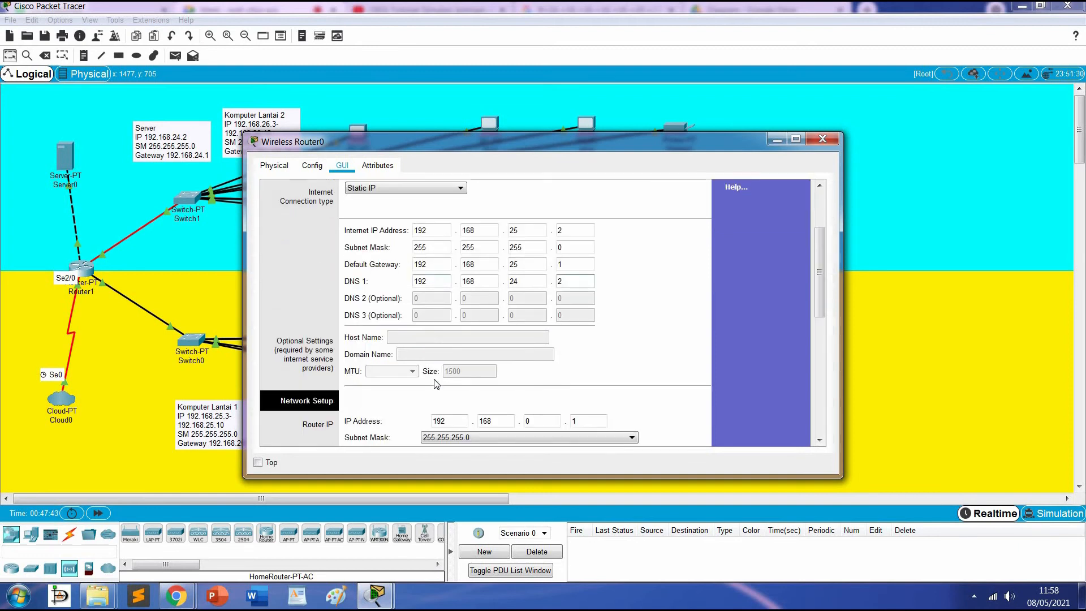
pyautogui.scroll(-7, 779, 335)
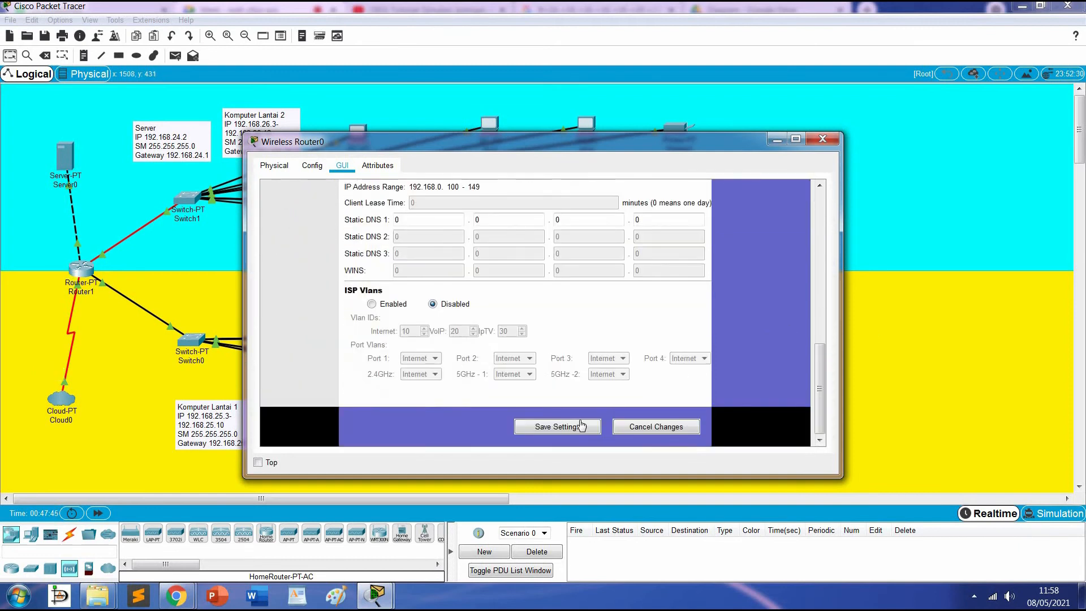
pyautogui.click(559, 427)
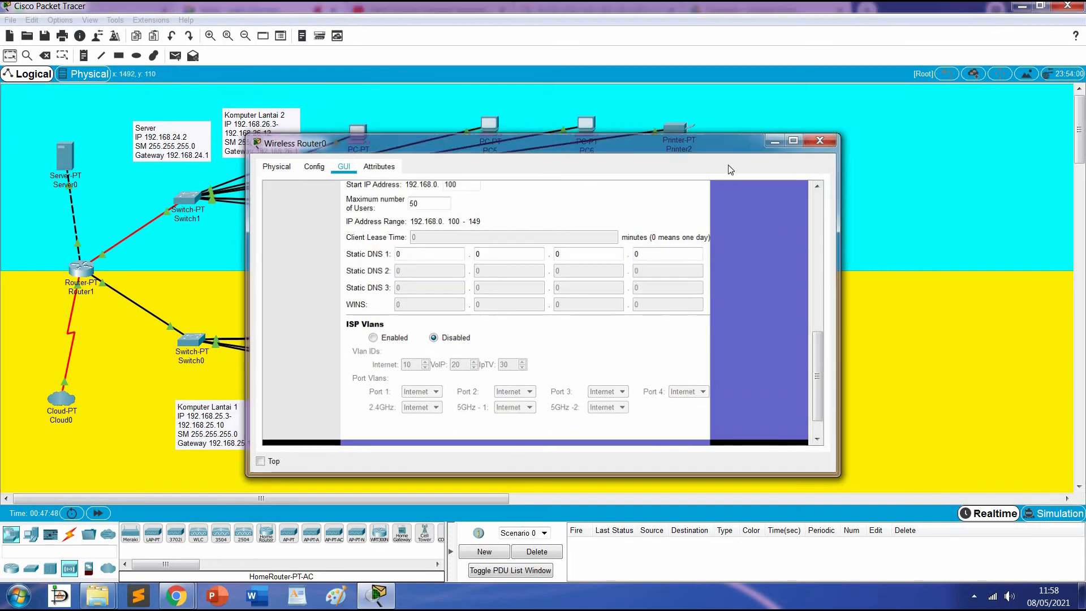
pyautogui.click(823, 139)
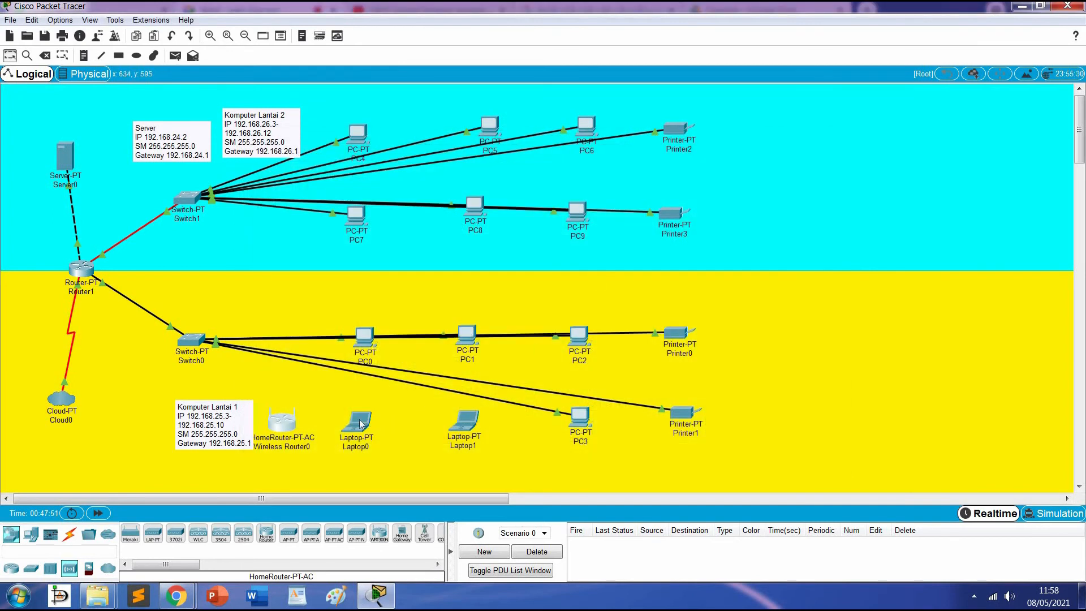
# Move Laptop0 slightly away from the wireless router and replace its Ethernet module with the WPC300N wireless module.
pyautogui.moveTo(360, 424); pyautogui.dragTo(380, 421)
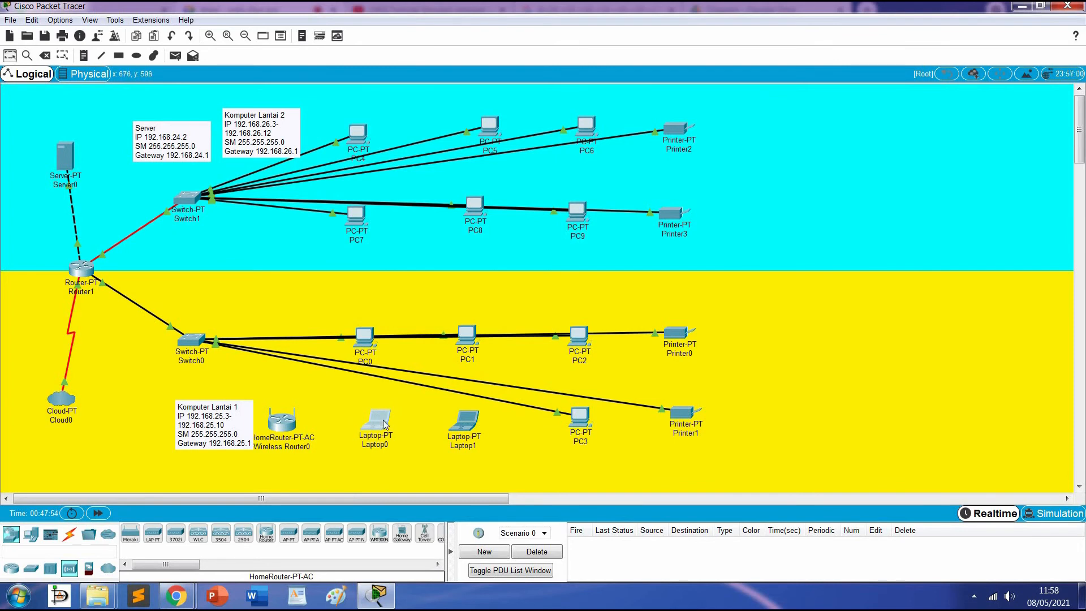
pyautogui.click(384, 424)
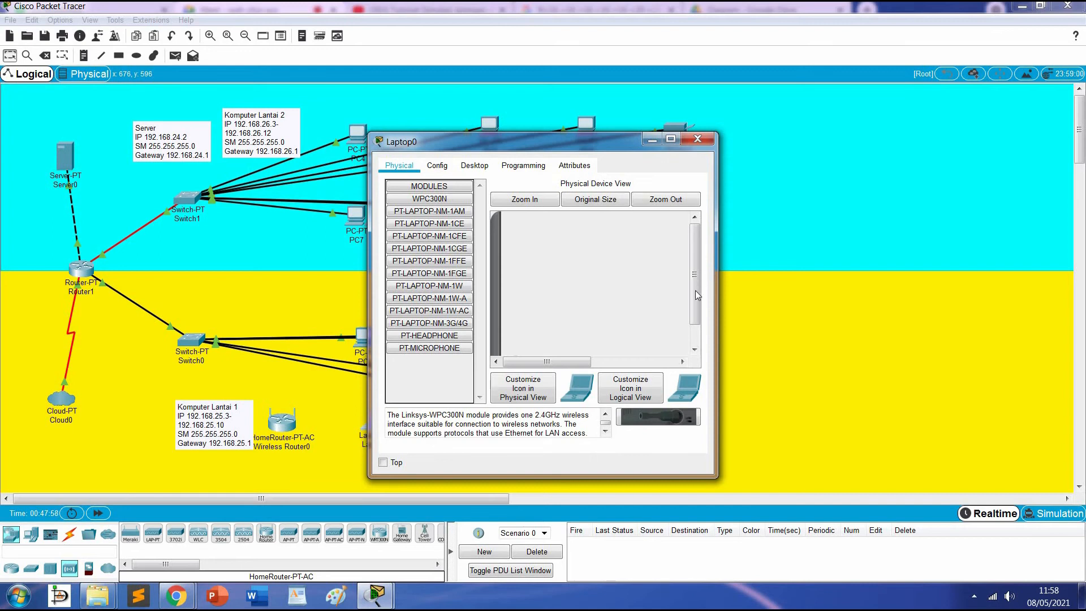
pyautogui.moveTo(694, 290); pyautogui.dragTo(693, 311)
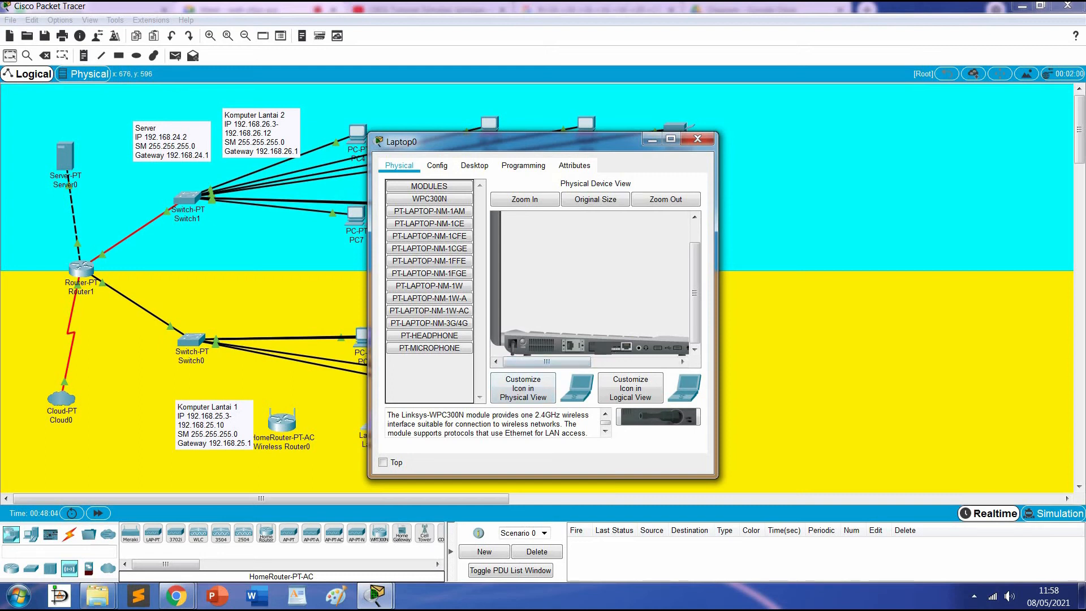
pyautogui.moveTo(612, 347); pyautogui.dragTo(444, 377)
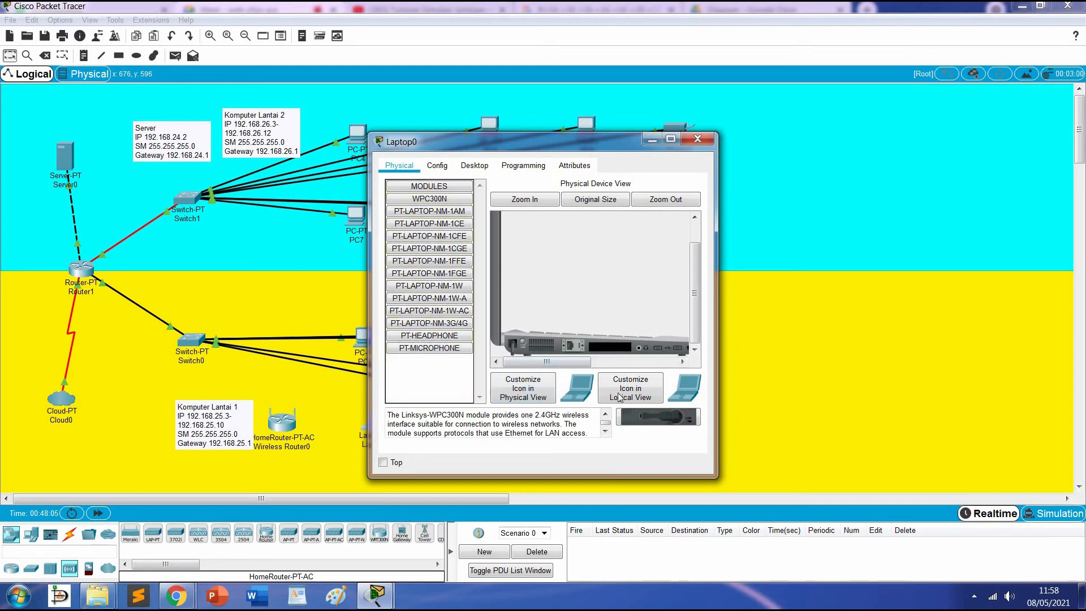
pyautogui.moveTo(657, 416); pyautogui.dragTo(615, 354)
# Connect Laptop0 to the Wifi Kantor network with PC Wireless and close the laptop's window.
pyautogui.click(462, 171)
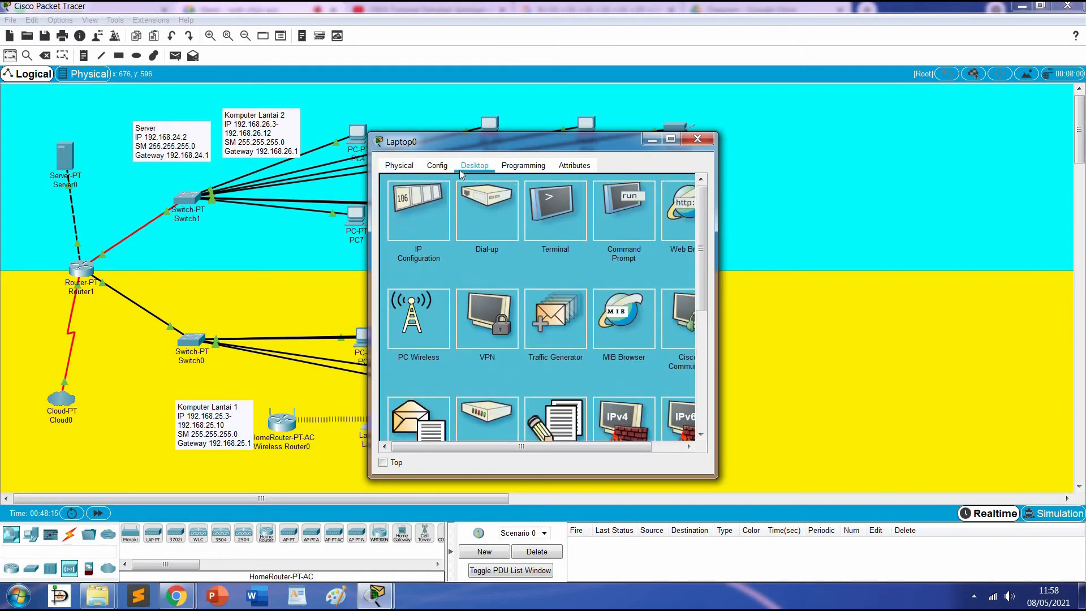
pyautogui.click(421, 327)
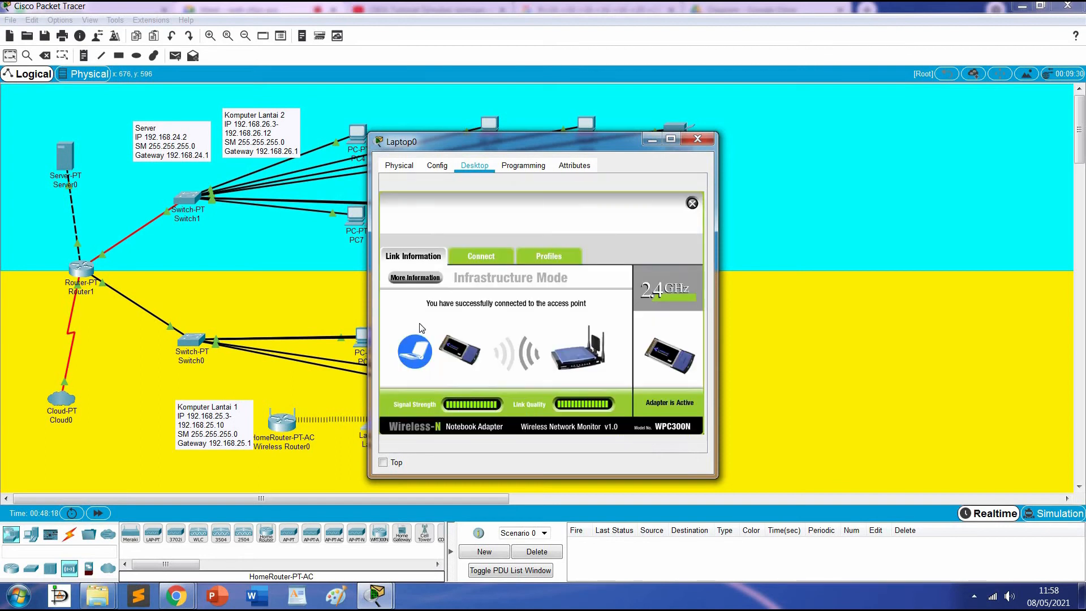
pyautogui.click(482, 257)
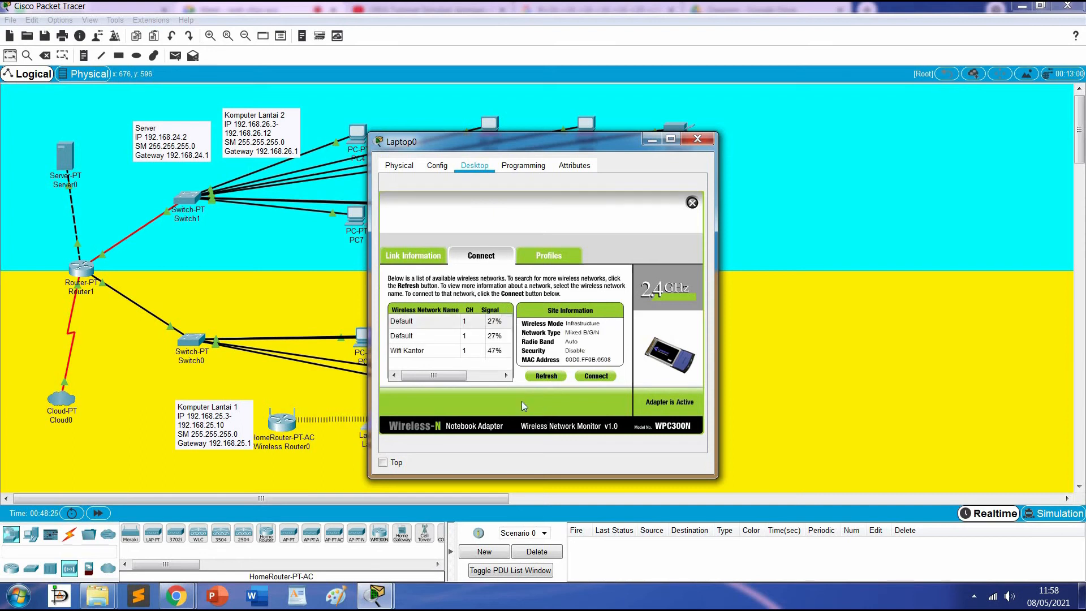
pyautogui.click(470, 352)
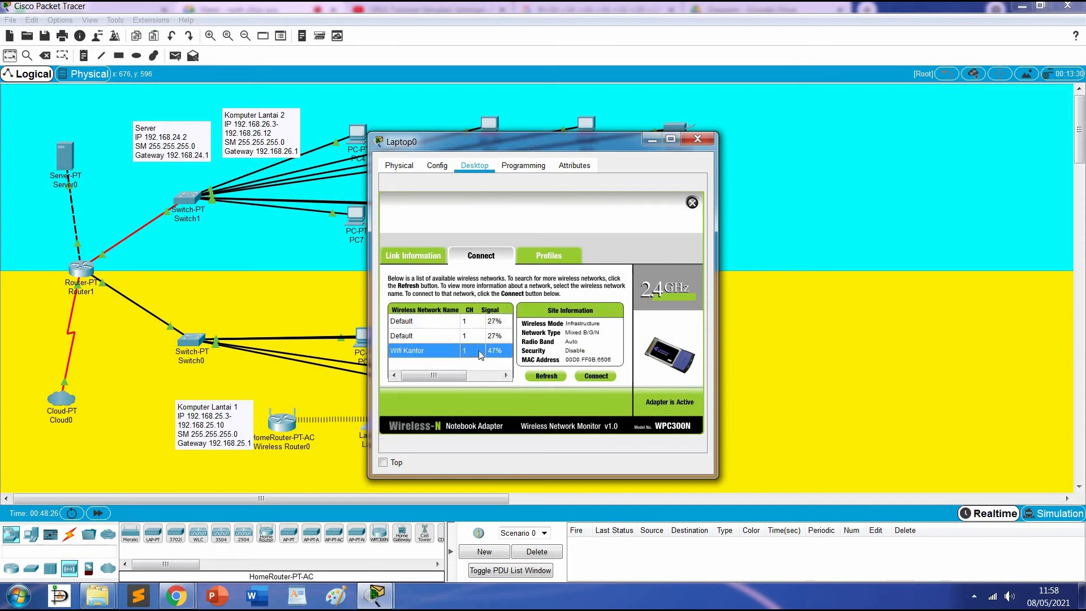
pyautogui.click(591, 376)
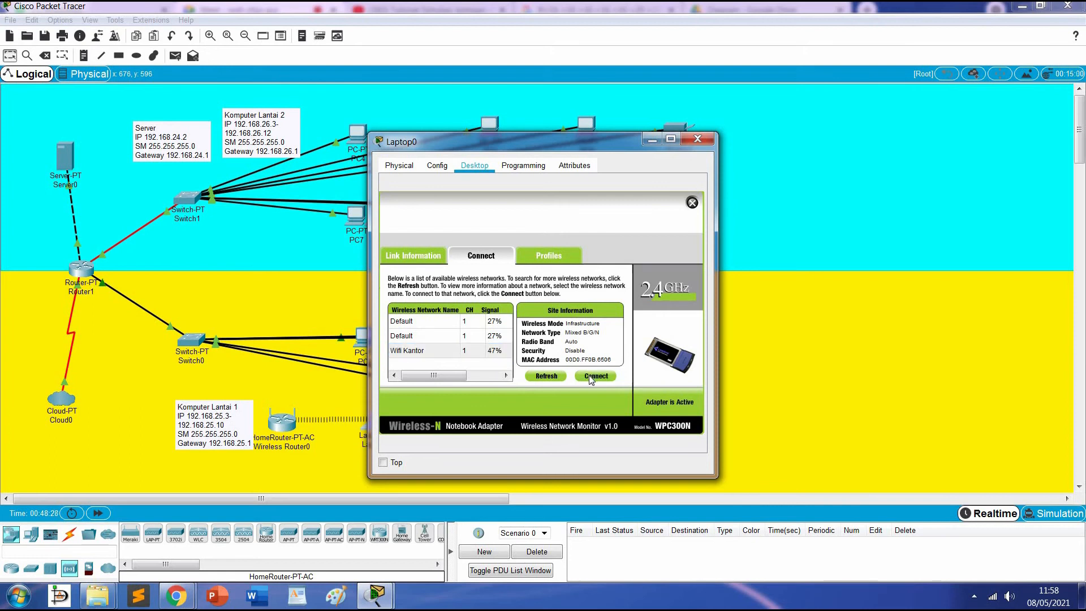
pyautogui.click(697, 139)
# Replace Laptop1's Ethernet module with the WPC300N wireless module and power the laptop back on.
pyautogui.click(464, 419)
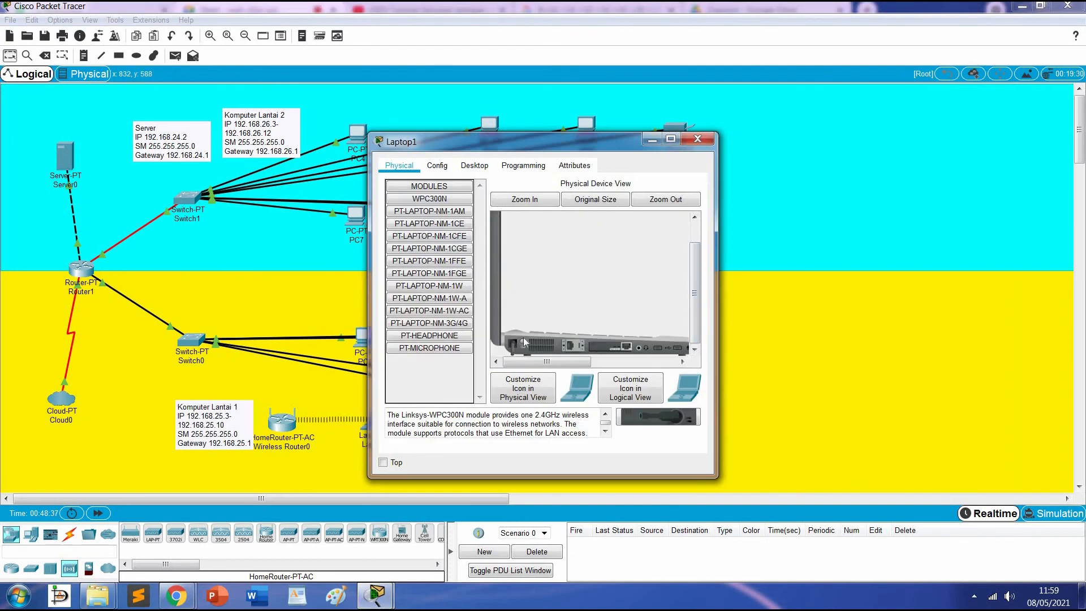
pyautogui.moveTo(612, 347); pyautogui.dragTo(455, 370)
pyautogui.moveTo(659, 416); pyautogui.dragTo(609, 349)
pyautogui.click(523, 342)
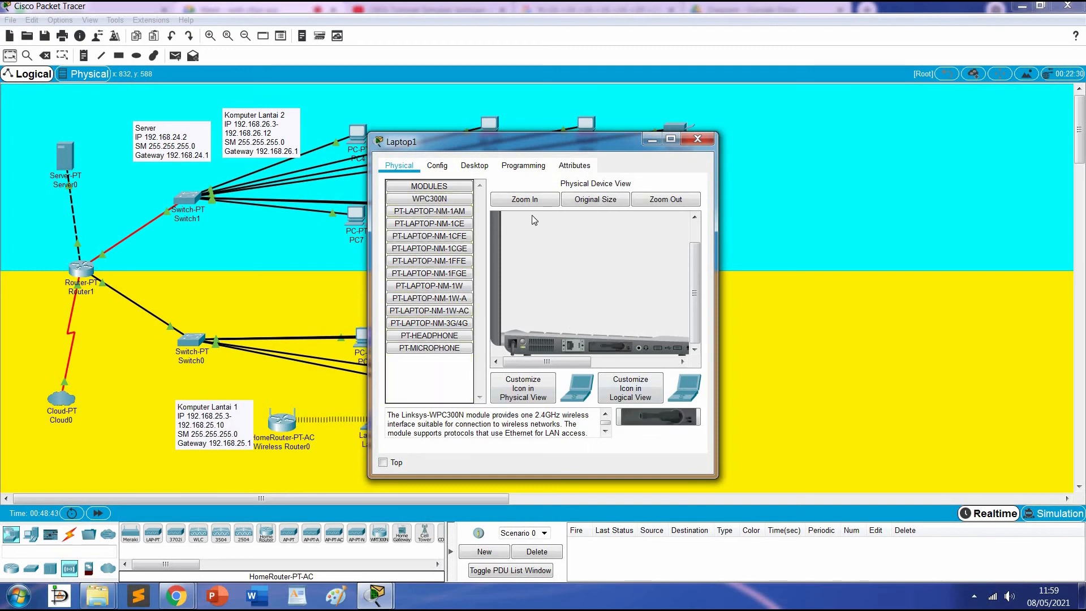
# Connect Laptop1 to the Wifi Kantor network with PC Wireless.
pyautogui.click(474, 165)
pyautogui.click(423, 316)
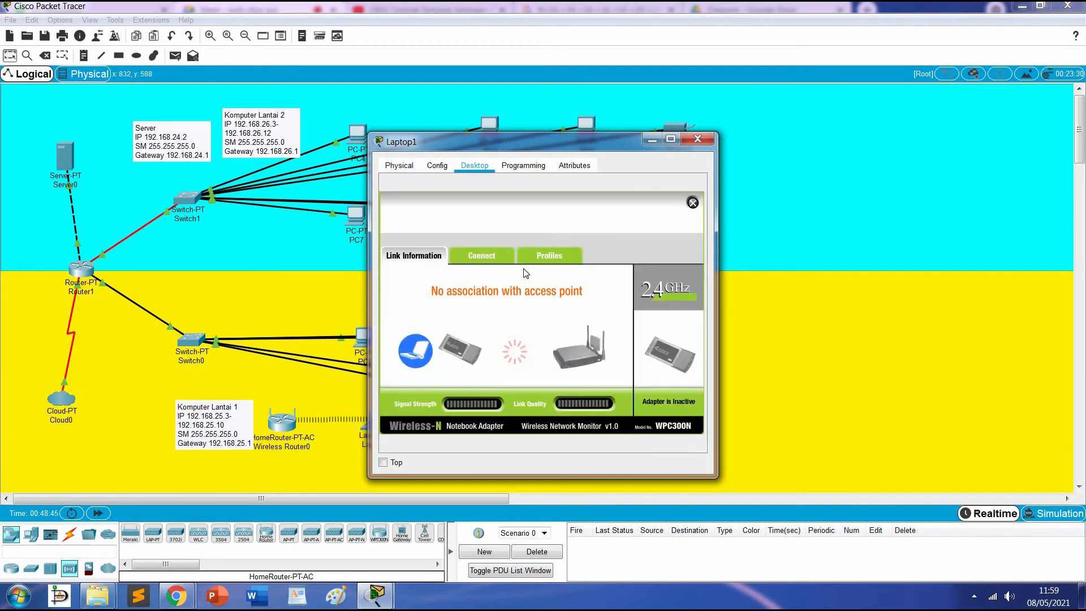
pyautogui.click(480, 256)
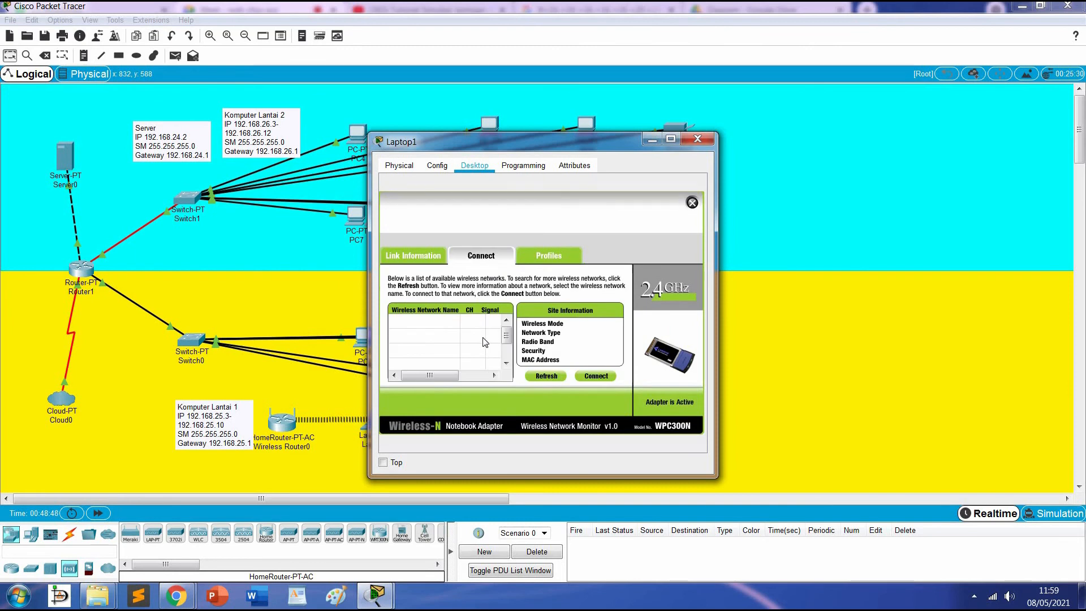
pyautogui.click(475, 339)
pyautogui.click(564, 376)
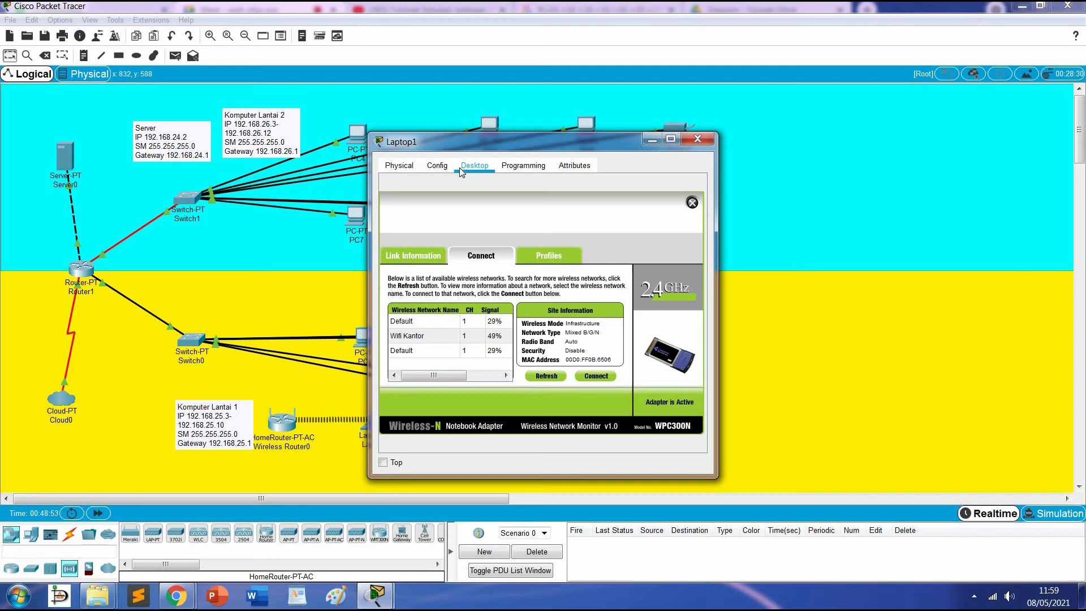
# Switch Laptop1's wireless IP configuration to static and back to DHCP to request its address again, and close the laptop's window.
pyautogui.click(692, 202)
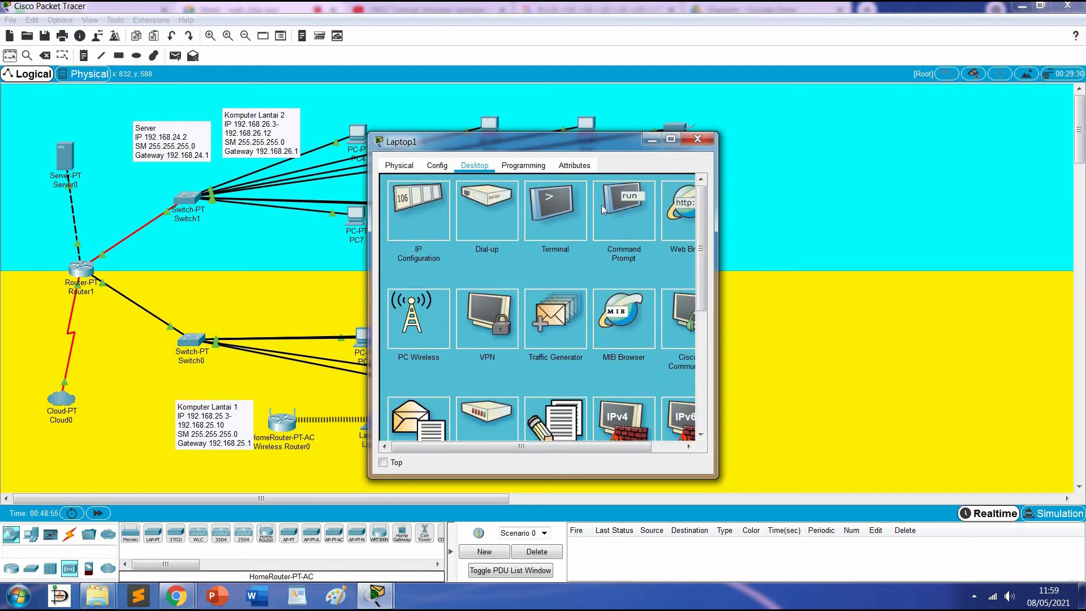
pyautogui.click(408, 208)
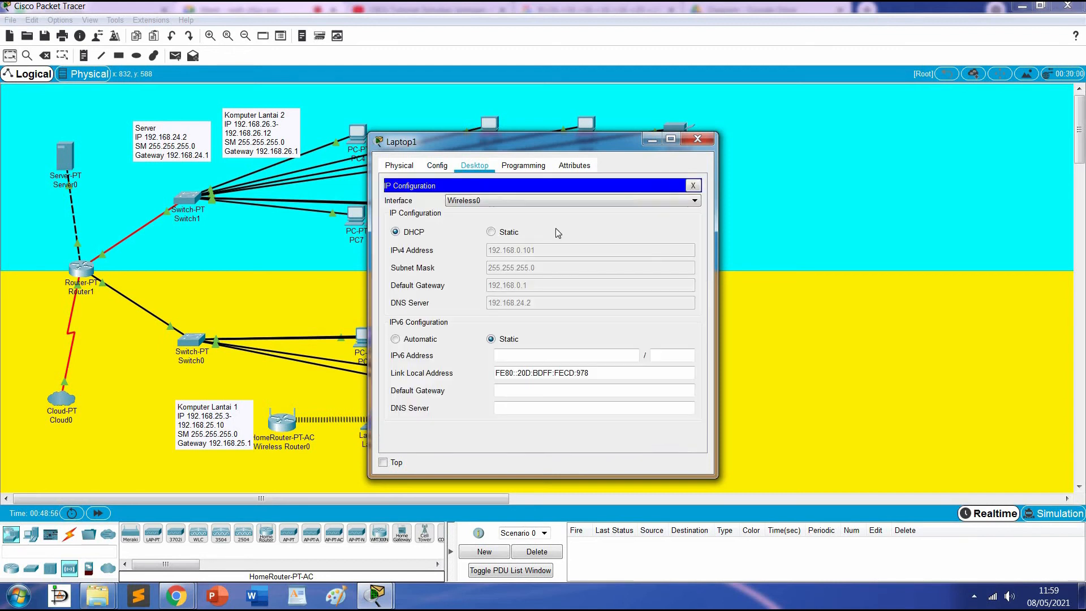
pyautogui.click(491, 231)
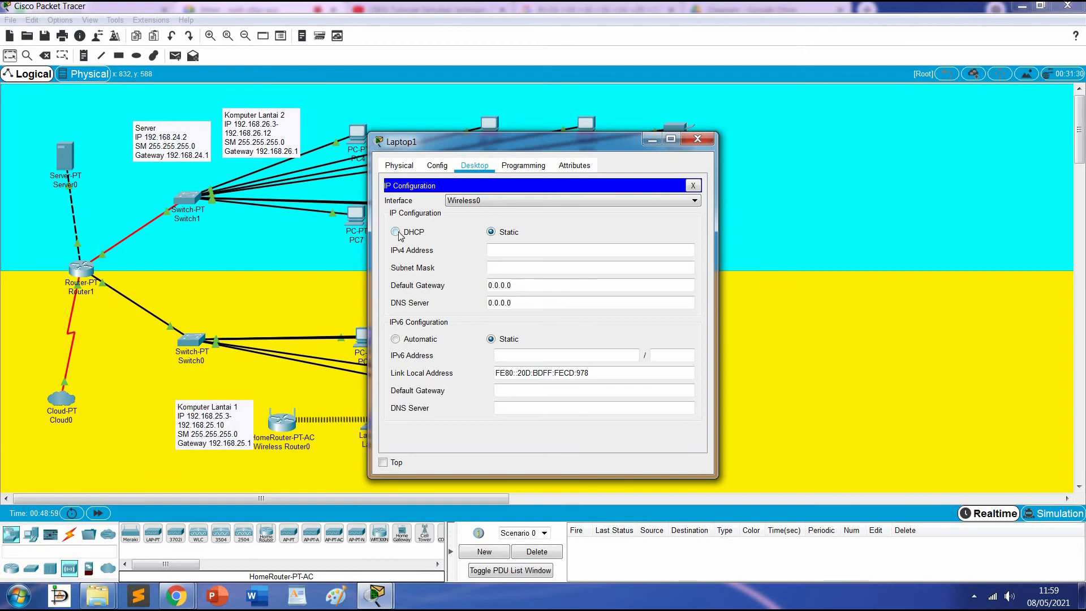
pyautogui.click(395, 232)
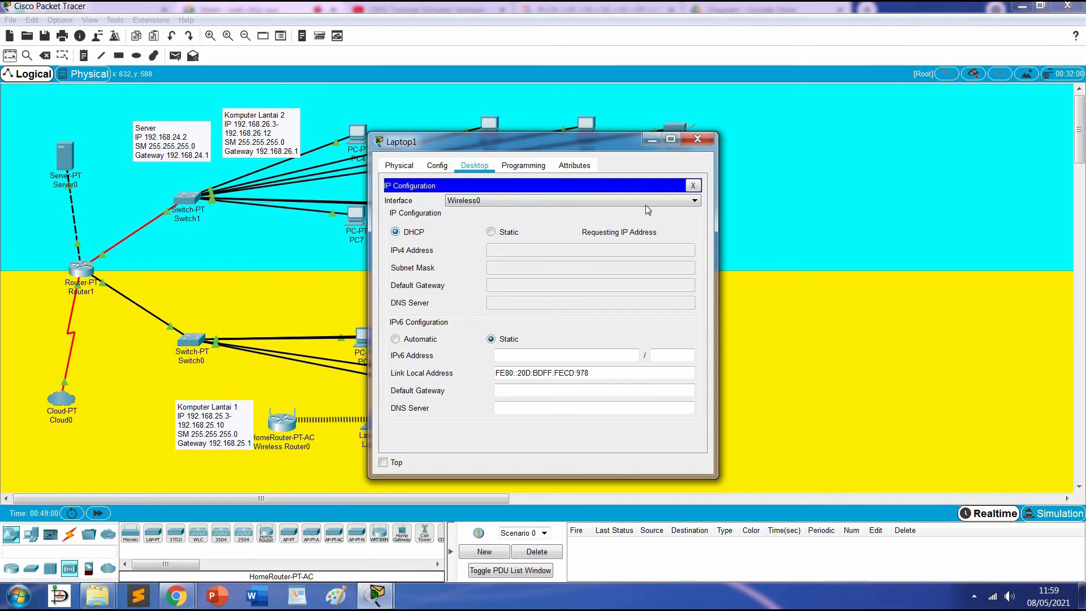
pyautogui.click(706, 145)
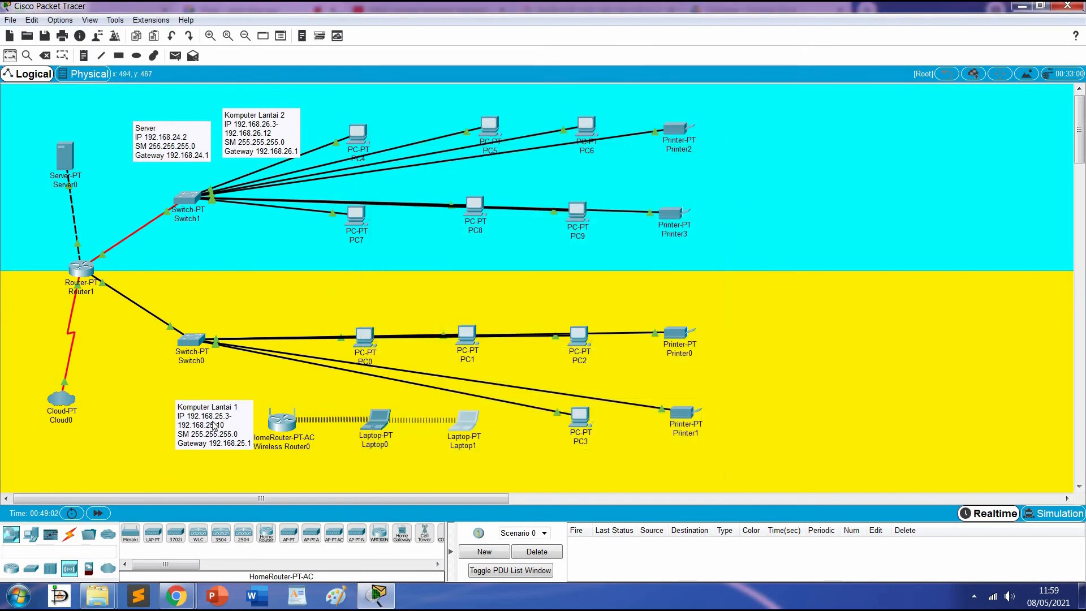
# Connect Switch0 to Wireless Router0 with an automatically chosen cable type.
pyautogui.click(69, 534)
pyautogui.click(130, 532)
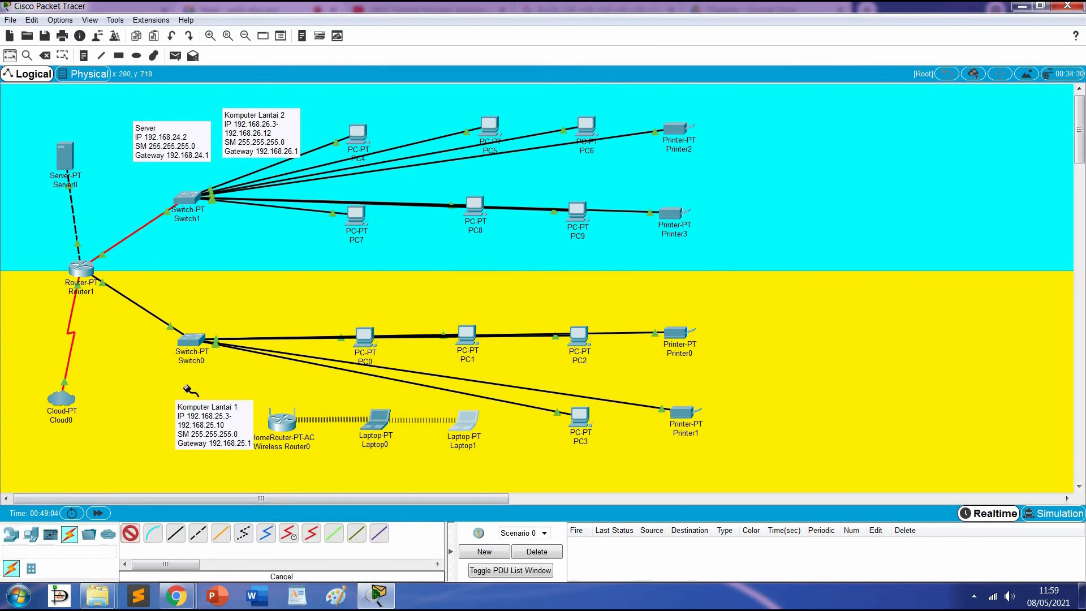
pyautogui.click(192, 339)
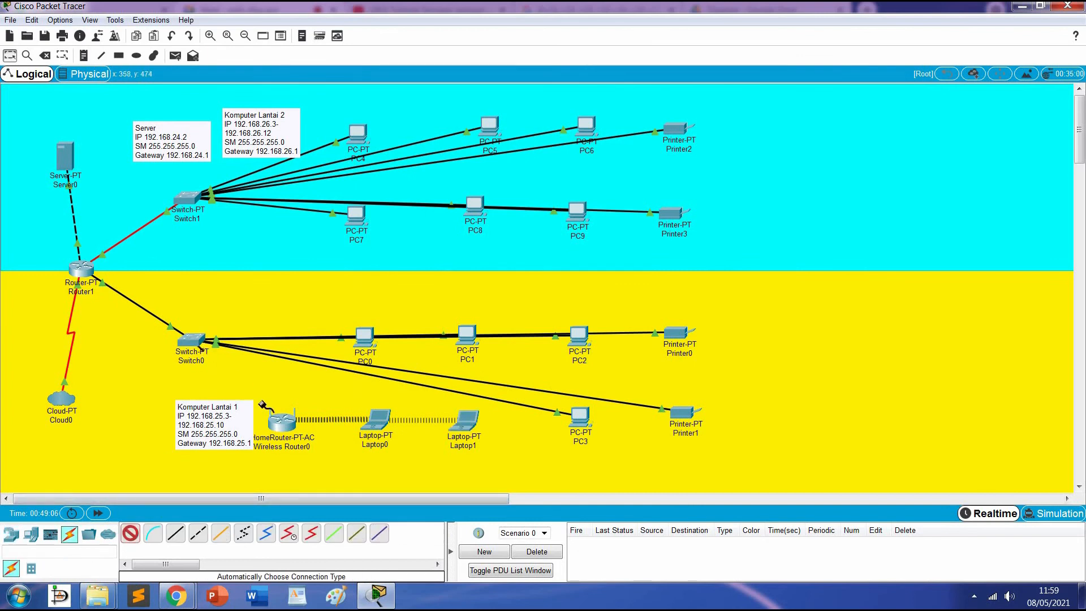
pyautogui.click(282, 421)
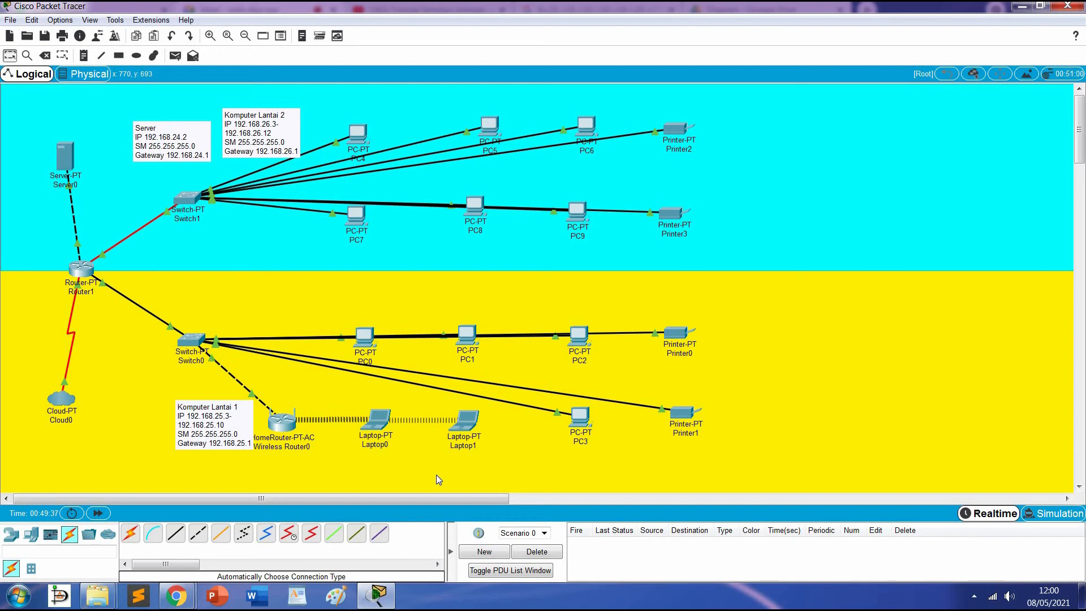
# Ping the server at 192.168.24.2 from PC0's Command Prompt and close the PC's window.
pyautogui.click(372, 338)
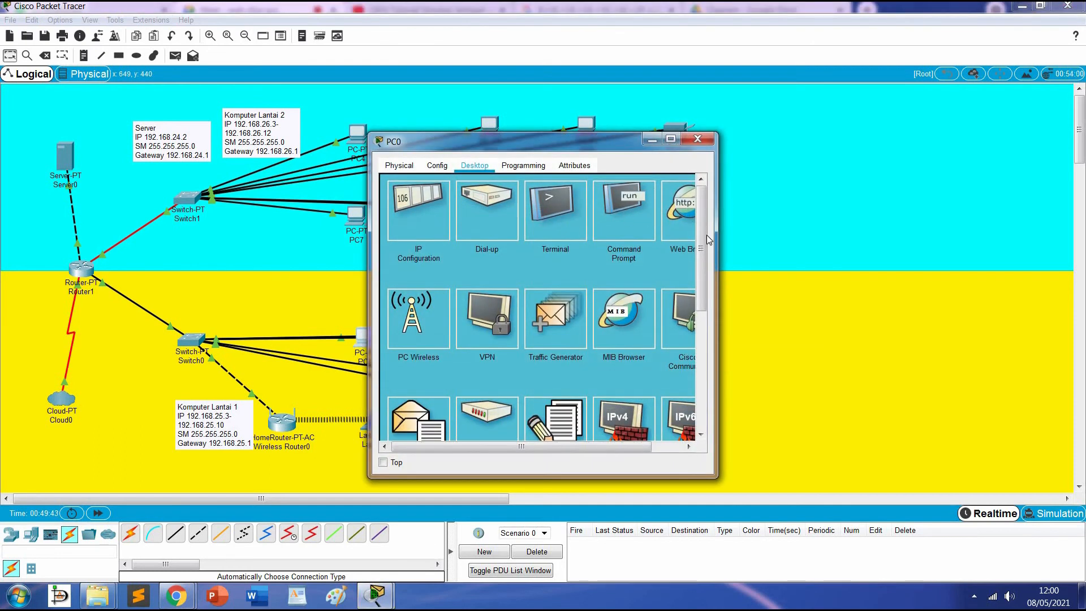
pyautogui.click(640, 224)
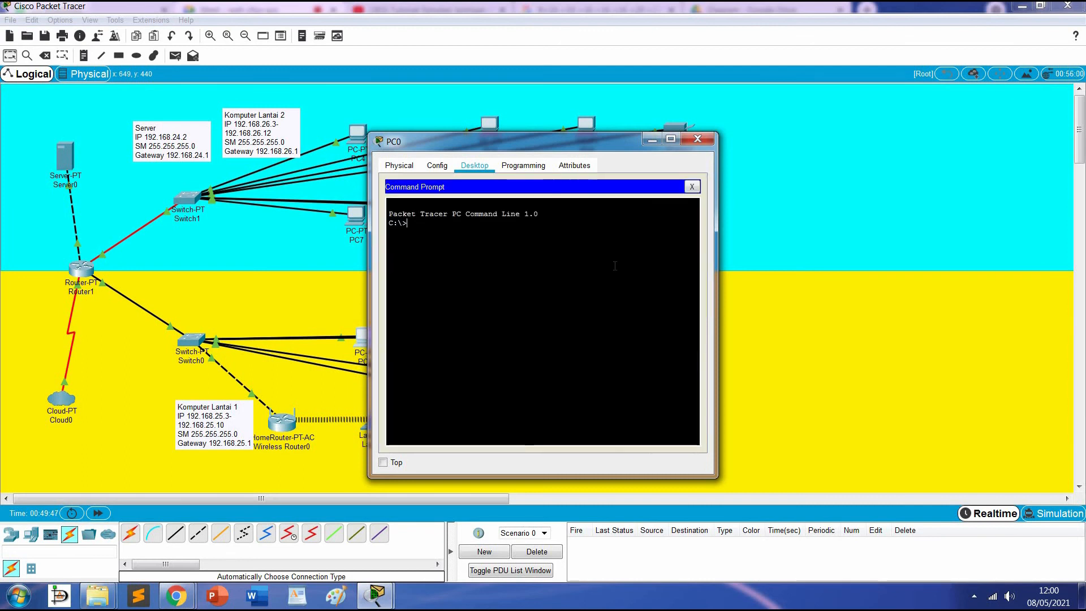
pyautogui.write('ping 192')
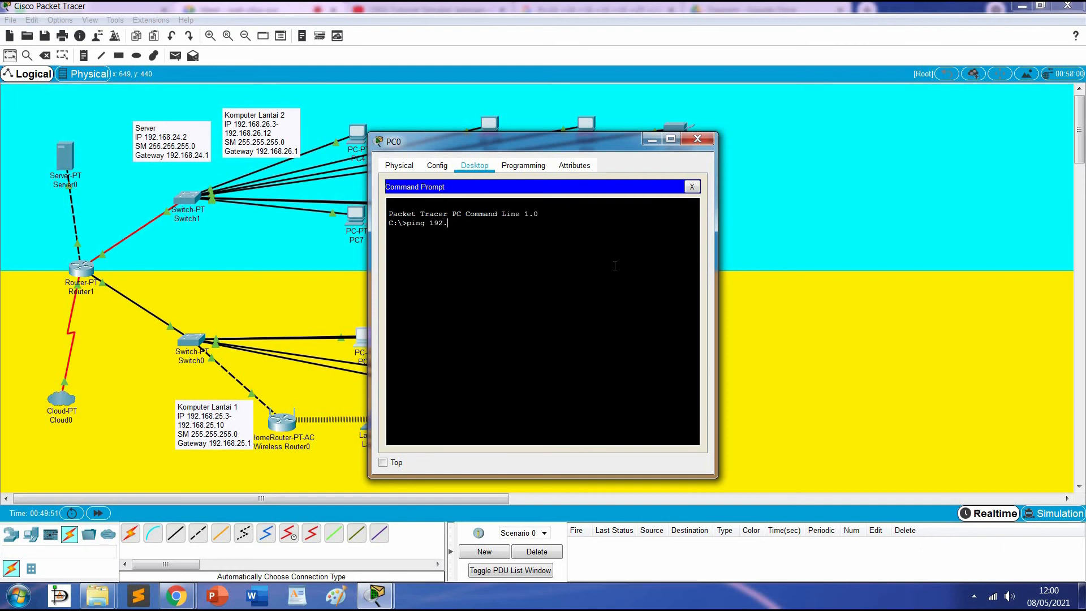
pyautogui.write('.168.24.2')
pyautogui.press('Return')
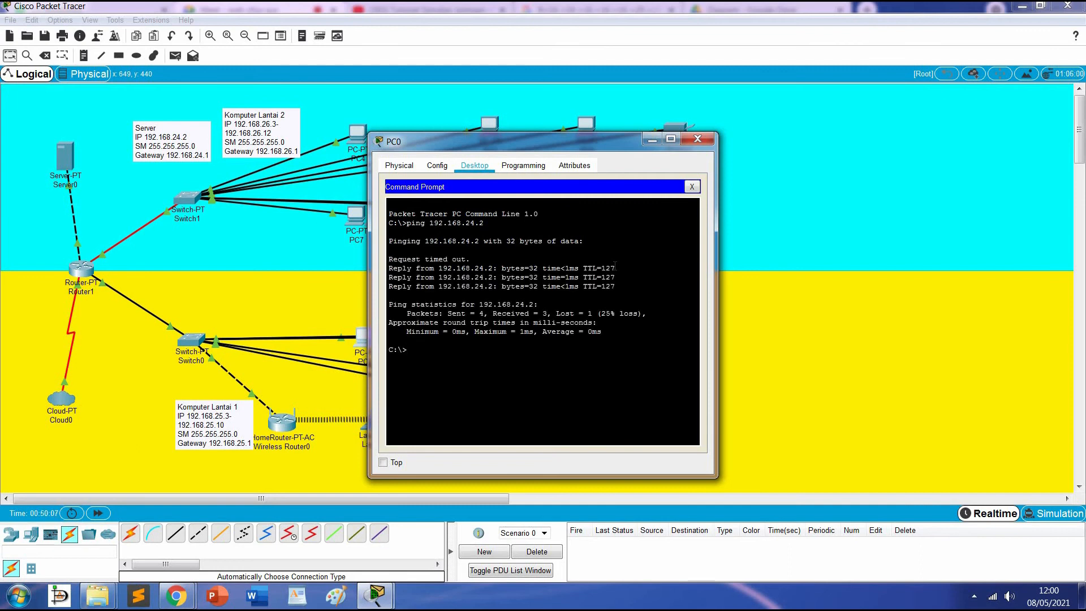
pyautogui.click(697, 139)
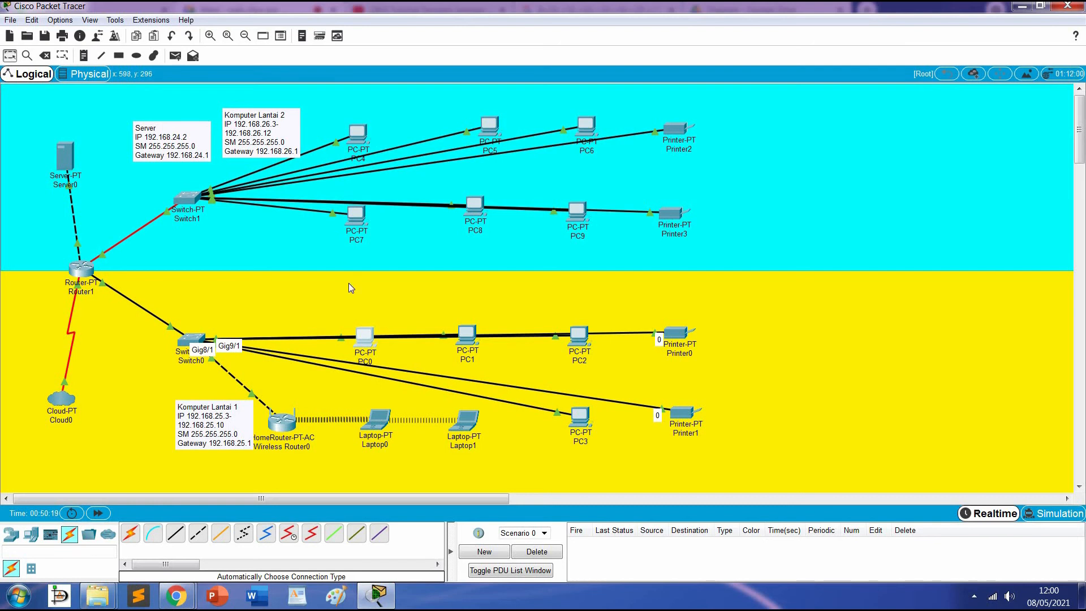
# Ping 192.168.25.4 from PC0's Command Prompt, with the window moved clear of the ground-floor devices, and close the window.
pyautogui.click(366, 338)
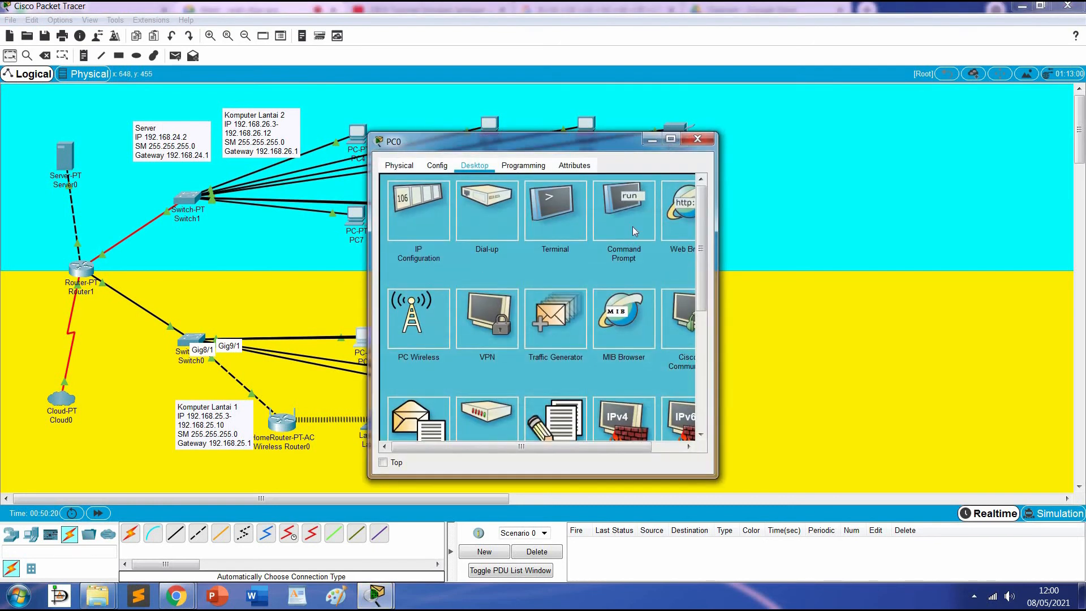
pyautogui.moveTo(612, 140); pyautogui.dragTo(851, 81)
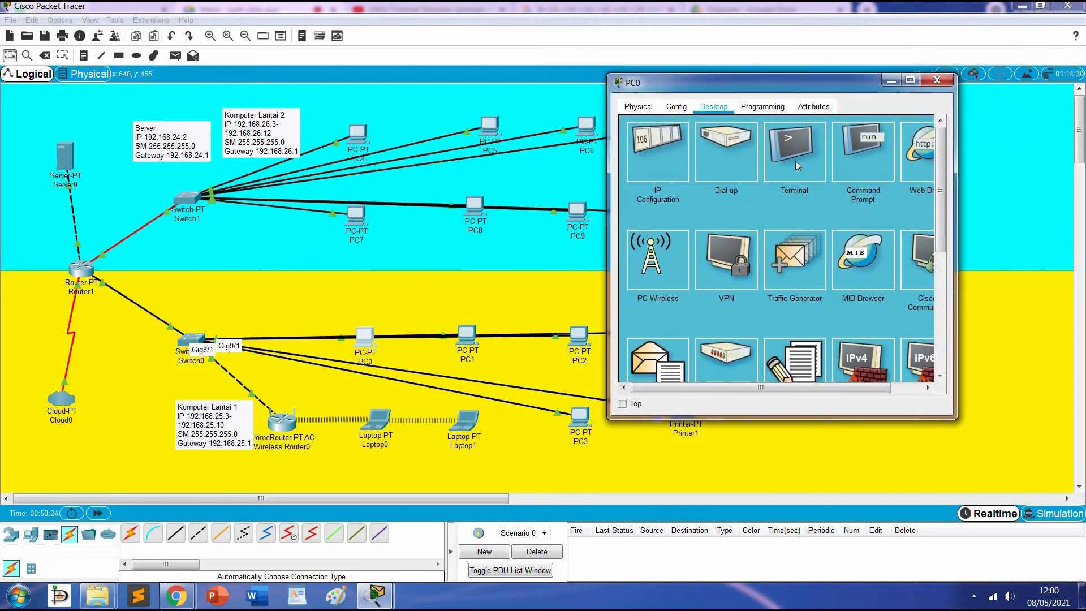
pyautogui.click(863, 153)
pyautogui.write('ping')
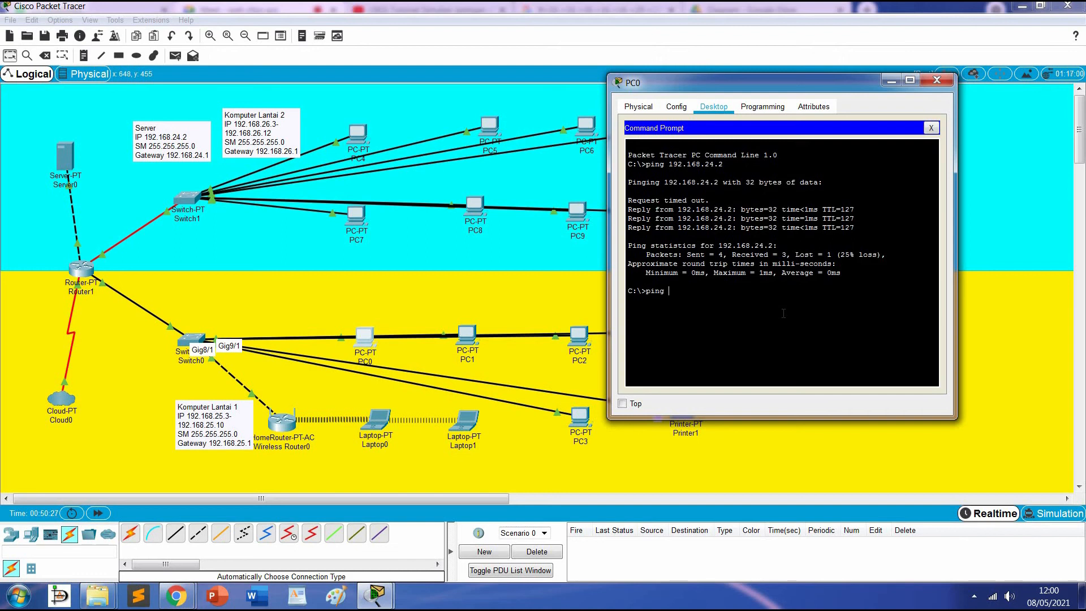
pyautogui.write(' 192.168.25.4')
pyautogui.press('Return')
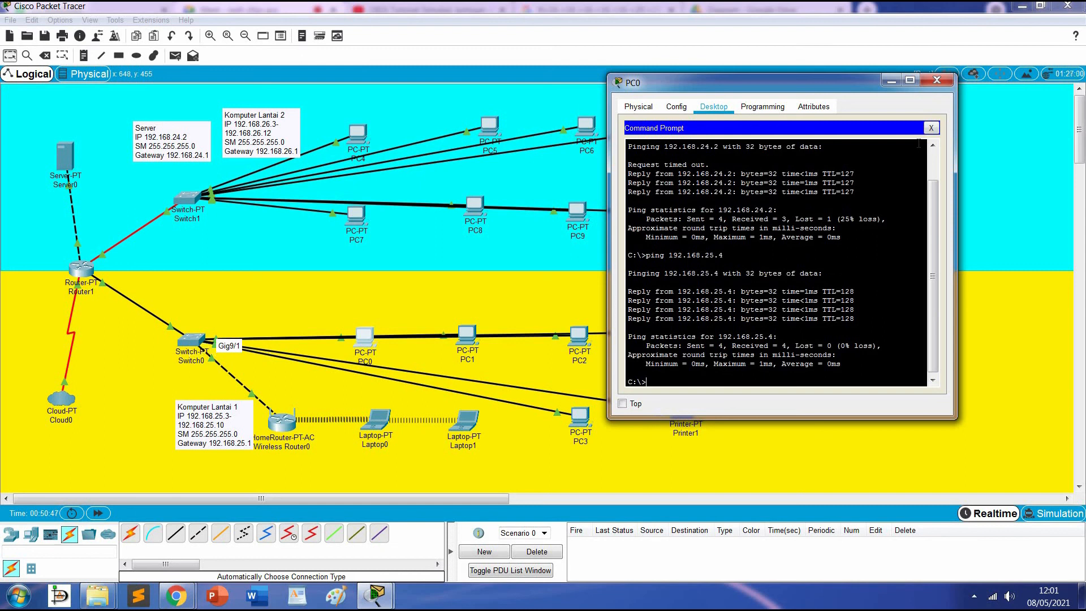
pyautogui.click(936, 80)
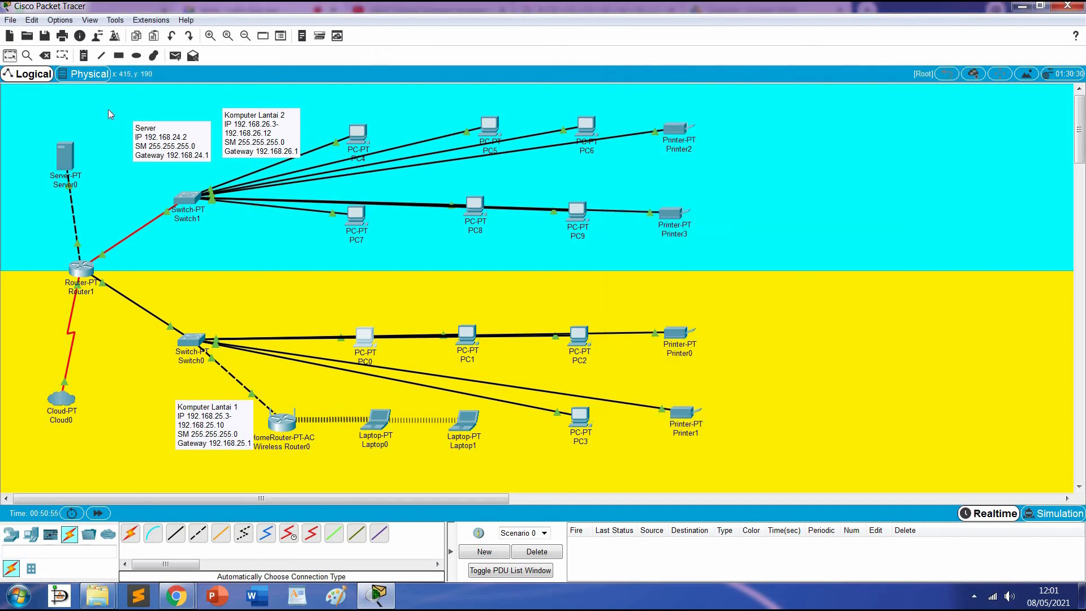
# Send one simple PDU from PC0 to Server0 and another from PC0 to PC1.
pyautogui.click(175, 55)
pyautogui.click(365, 338)
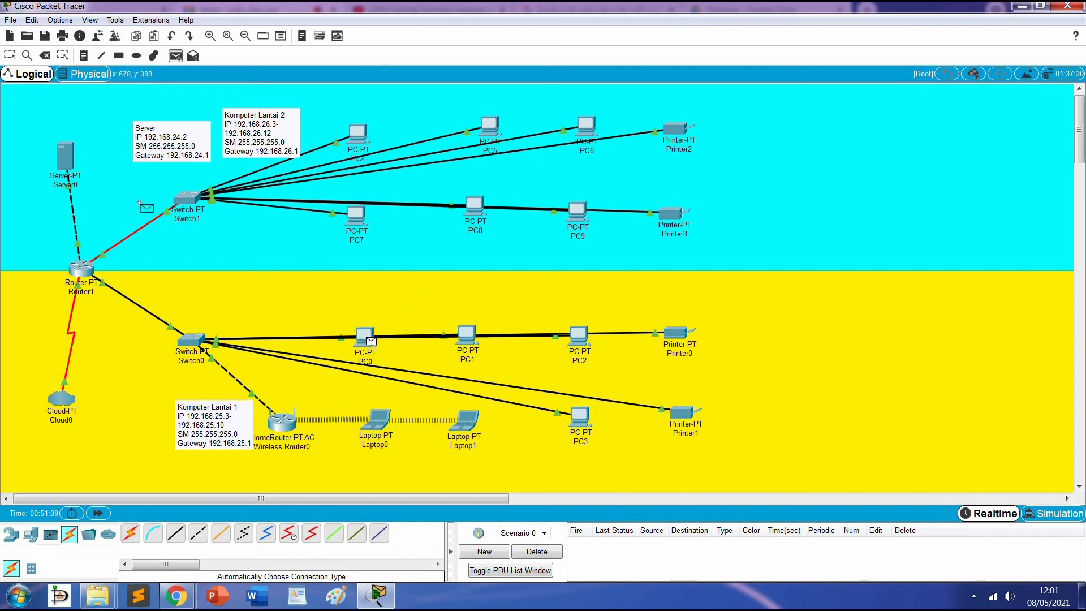
pyautogui.click(68, 162)
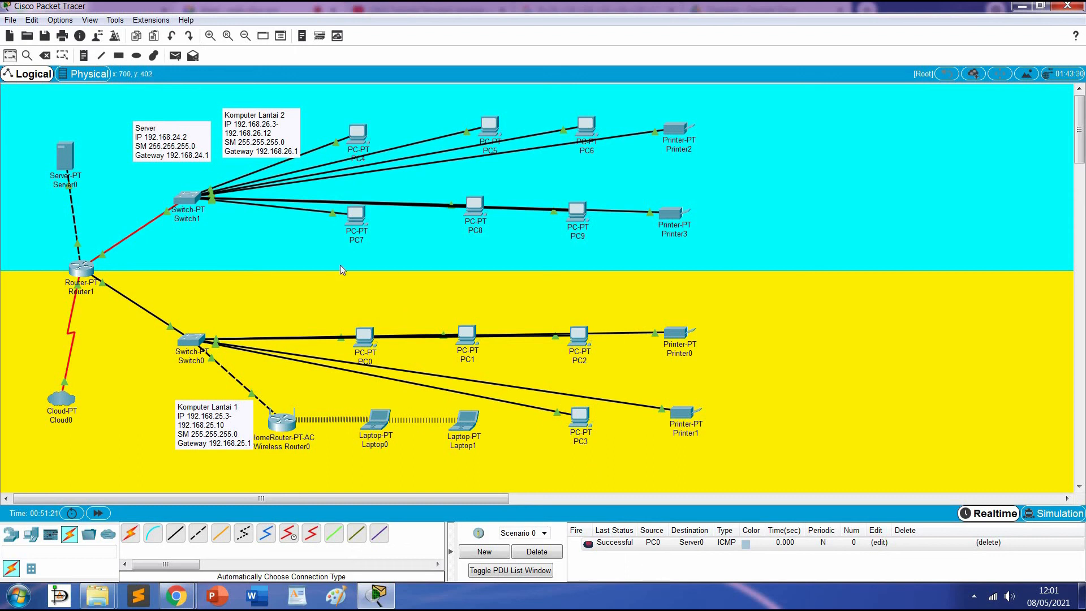
pyautogui.click(176, 57)
pyautogui.click(373, 338)
pyautogui.click(474, 338)
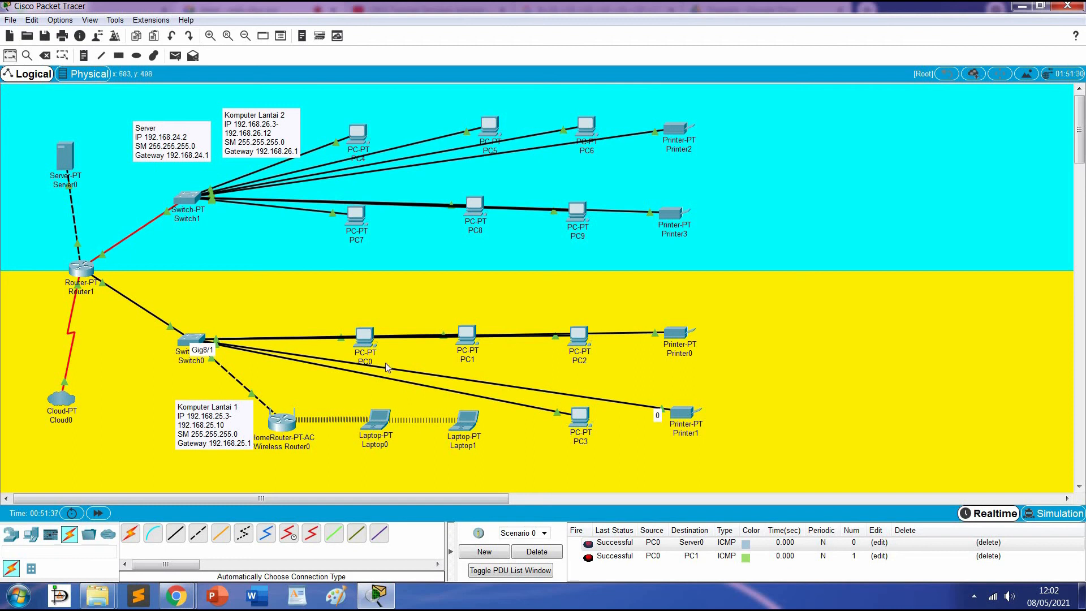
# Send a simple PDU from PC1 to Printer0.
pyautogui.click(175, 56)
pyautogui.click(469, 334)
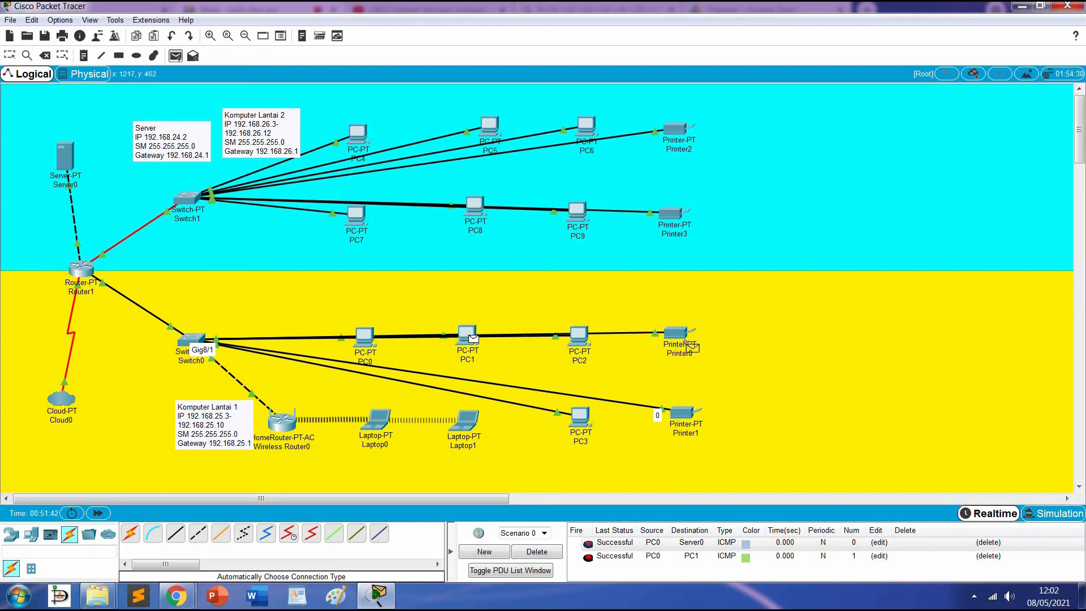
pyautogui.click(679, 333)
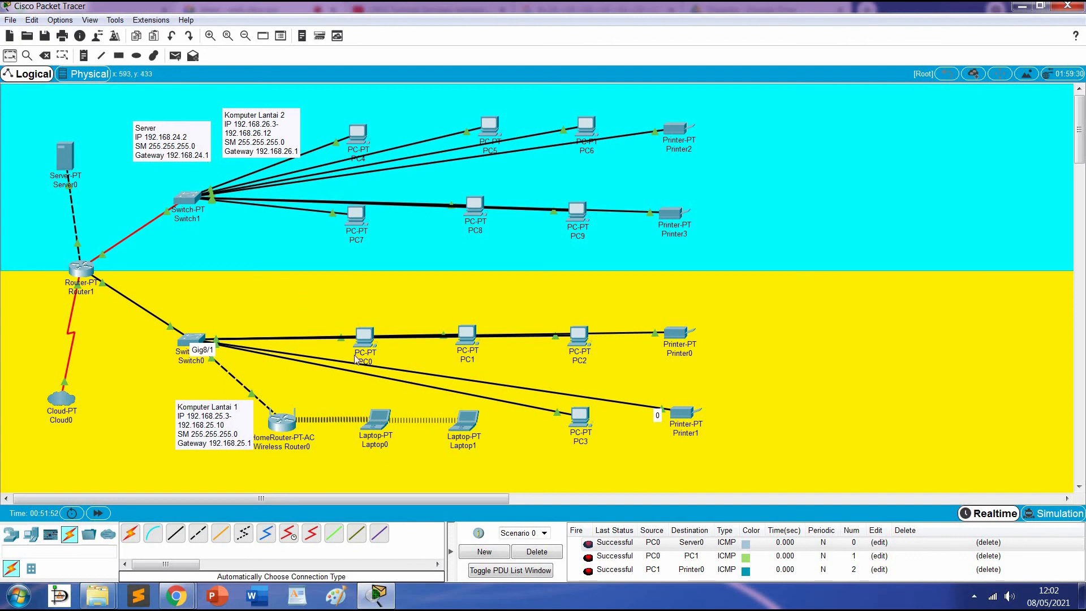
# Send two simple PDUs from Laptop0 to Server0 and check each one's status in the PDU list.
pyautogui.click(175, 56)
pyautogui.click(379, 421)
pyautogui.click(68, 160)
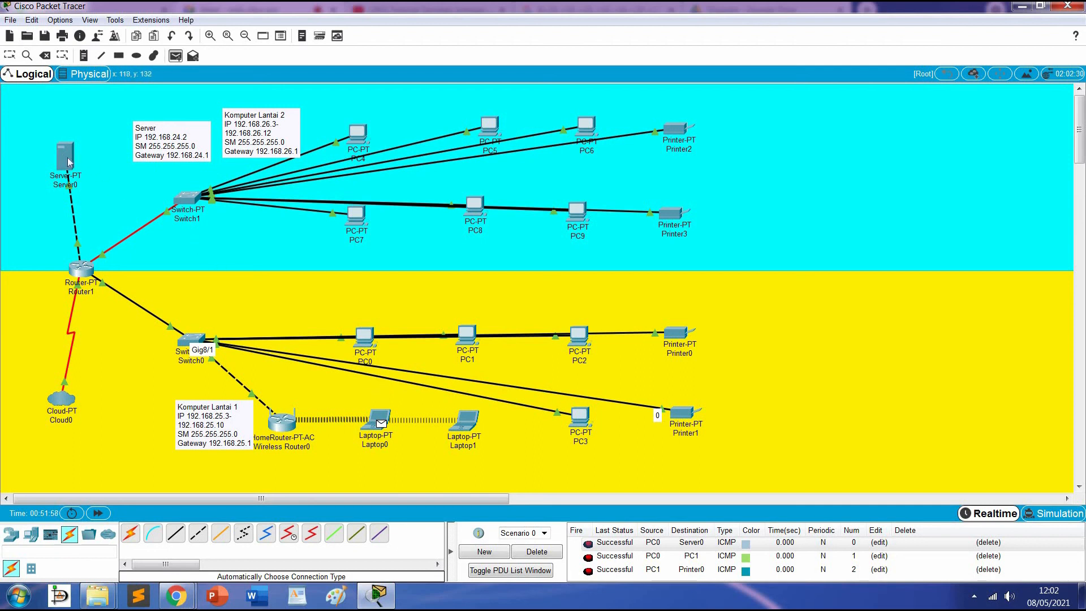
pyautogui.scroll(-1, 682, 566)
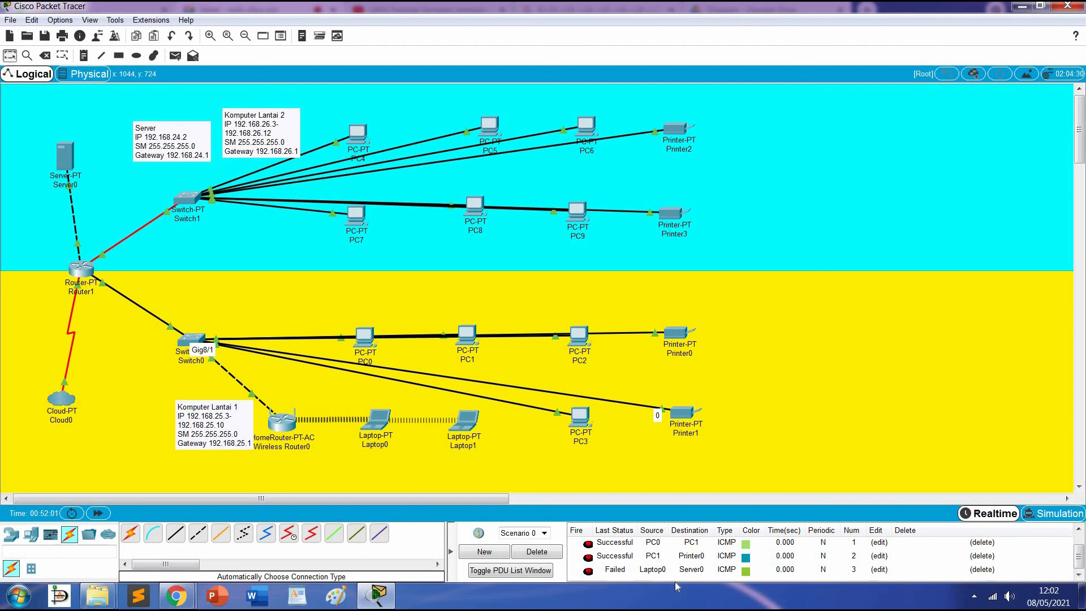
pyautogui.click(175, 56)
pyautogui.click(379, 420)
pyautogui.click(65, 162)
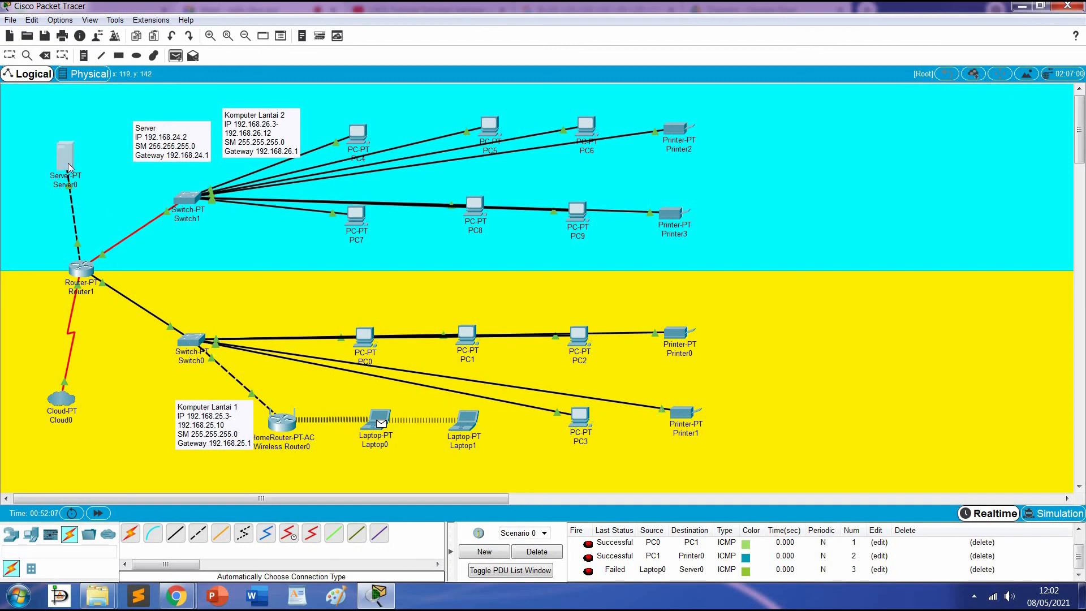
pyautogui.scroll(-1, 664, 546)
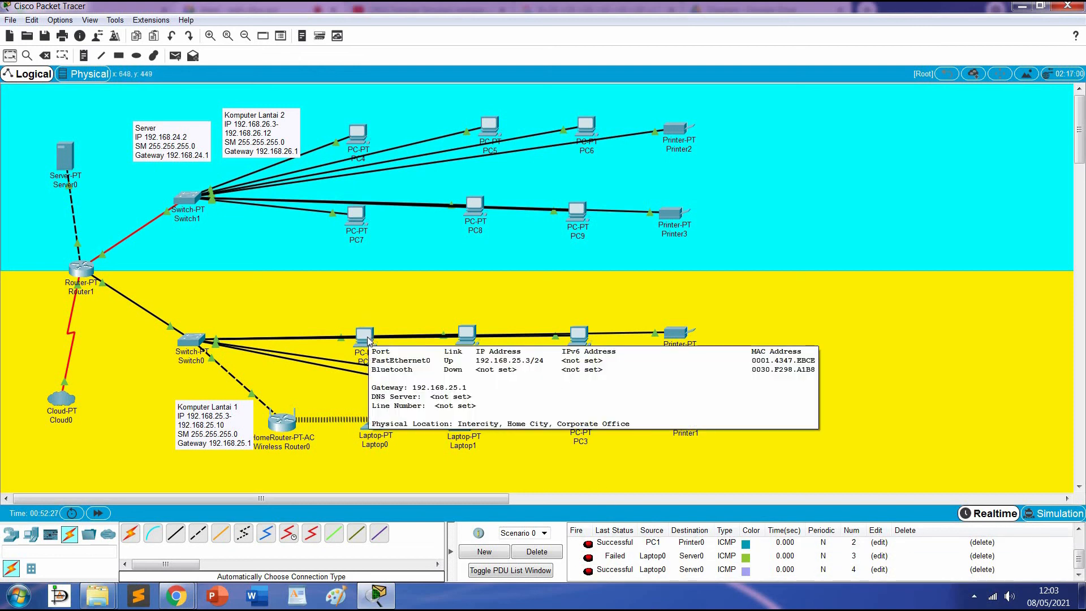
# Load 192.168.24.2 in Laptop0's Web Browser to test access to the server, and close the laptop's window.
pyautogui.click(378, 423)
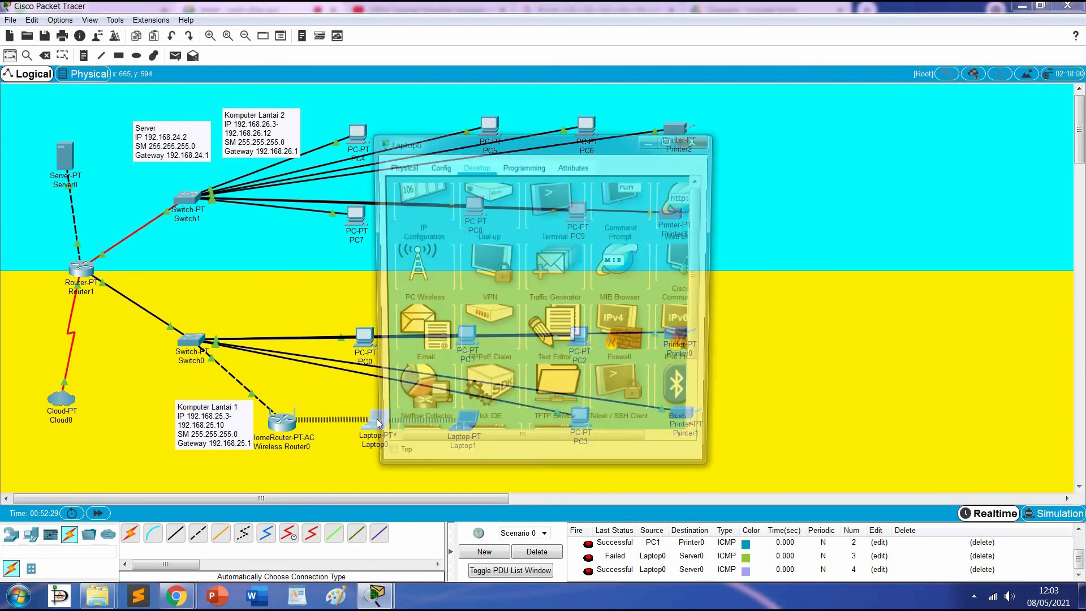
pyautogui.click(690, 219)
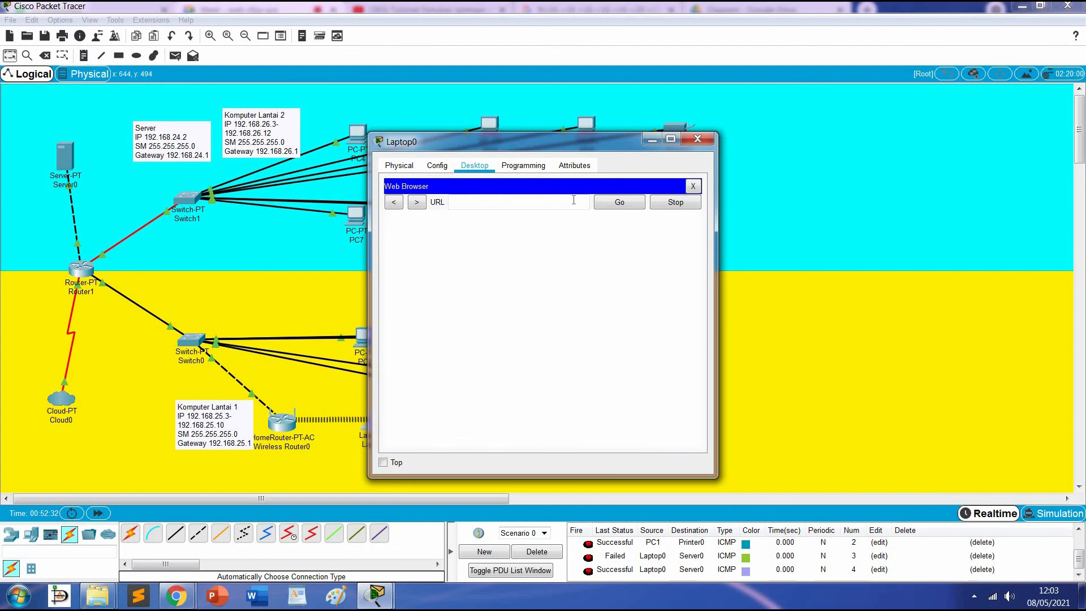
pyautogui.moveTo(597, 146); pyautogui.dragTo(832, 155)
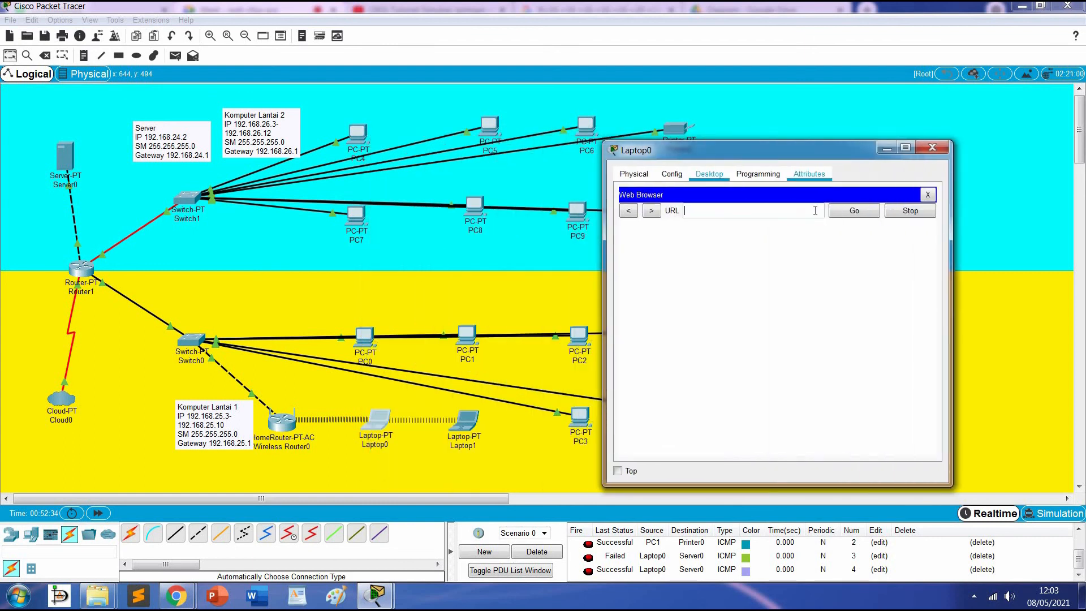
pyautogui.write('192')
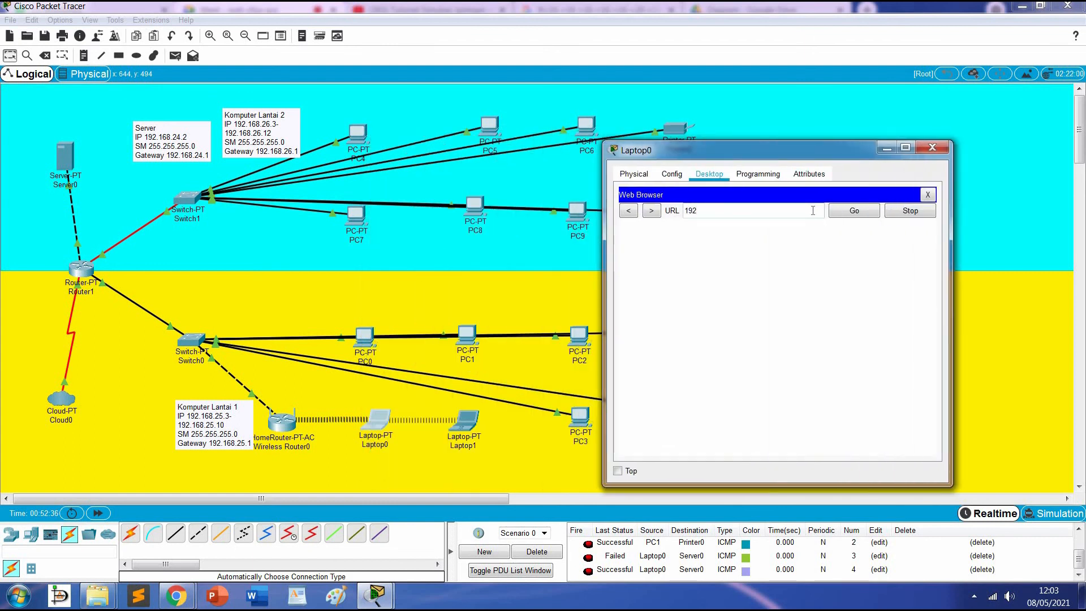
pyautogui.write('.168.24.2')
pyautogui.click(846, 205)
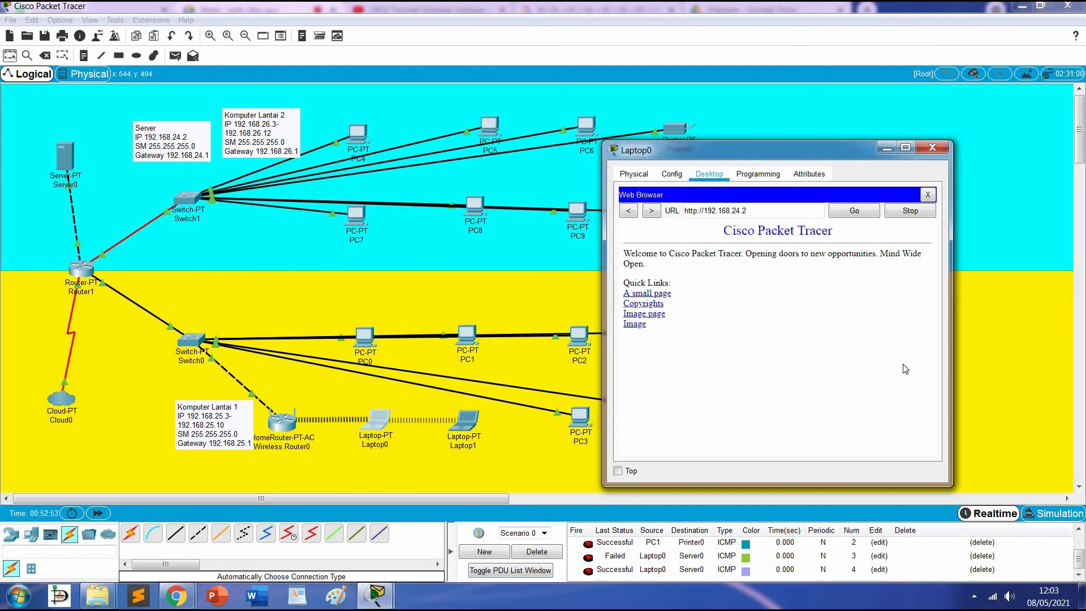
pyautogui.click(941, 146)
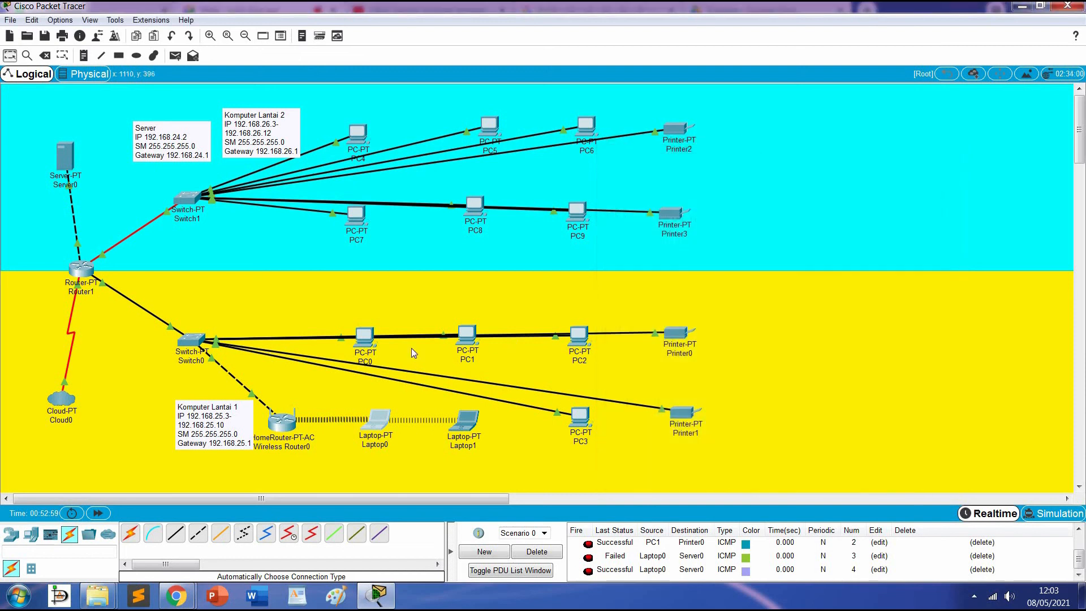
# Set PC0's IPv4 DNS server to 192.168.24.2 in its IP Configuration.
pyautogui.click(364, 339)
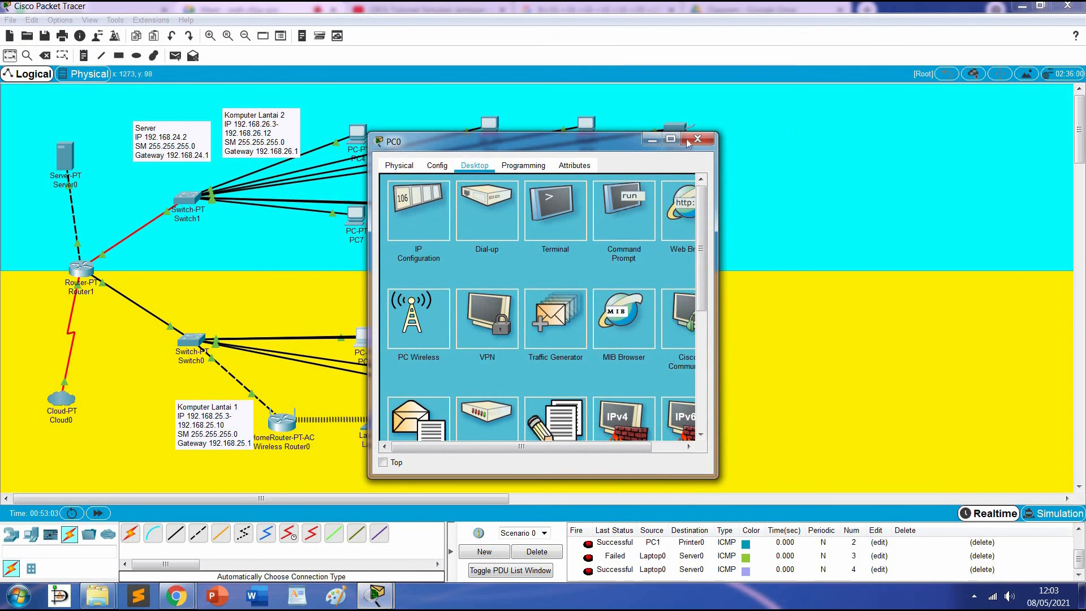
pyautogui.click(429, 205)
pyautogui.moveTo(609, 300); pyautogui.dragTo(410, 310)
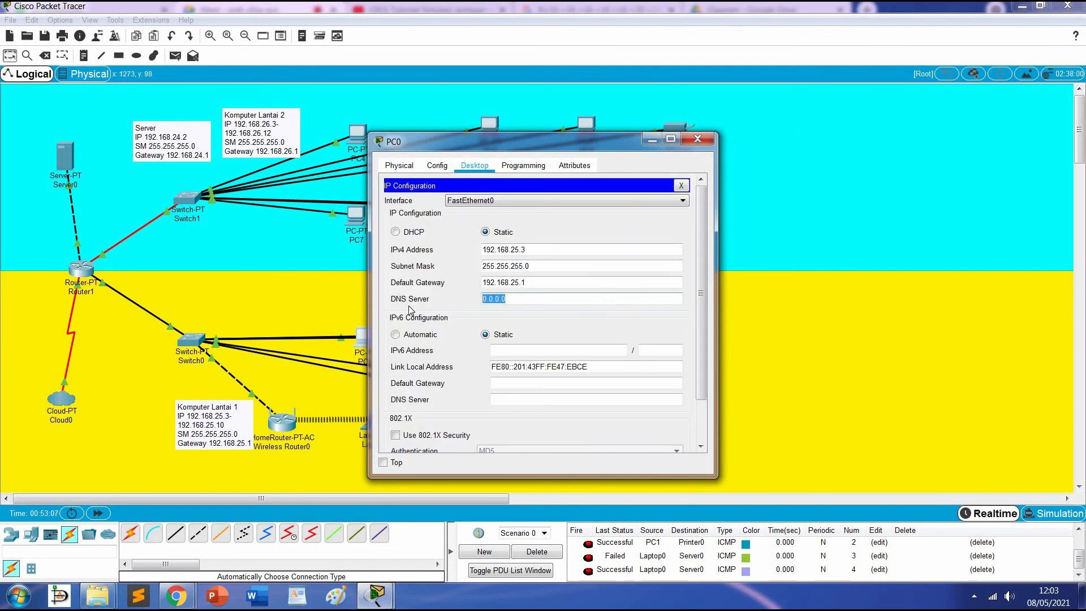
pyautogui.write('192.168.')
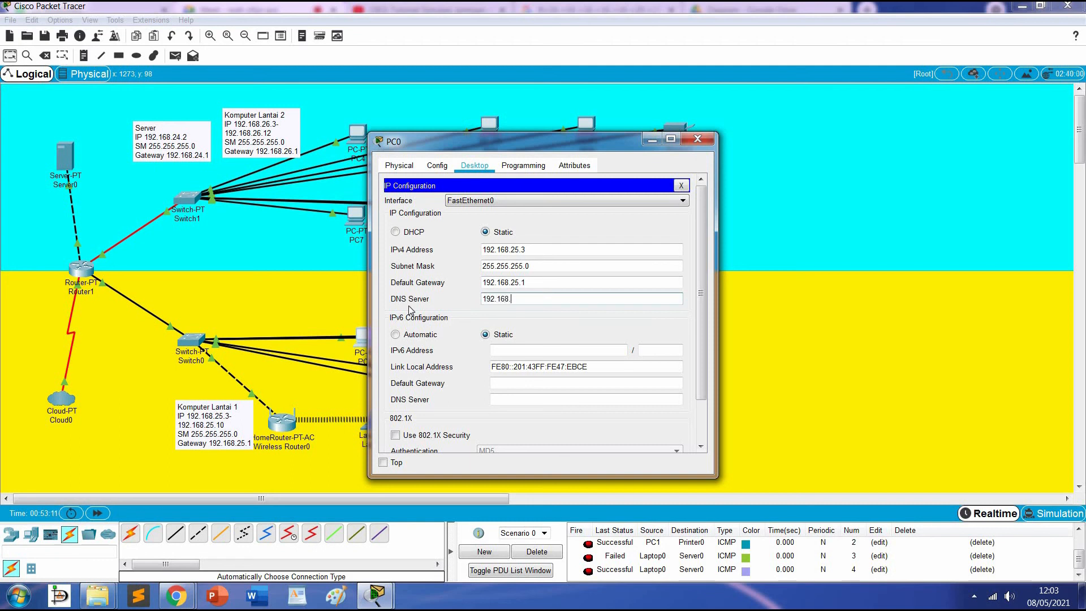
pyautogui.write('24.2')
pyautogui.click(681, 186)
# Load 192.168.24.2 in PC0's Web Browser to test access to the server, and close the PC's window.
pyautogui.click(678, 203)
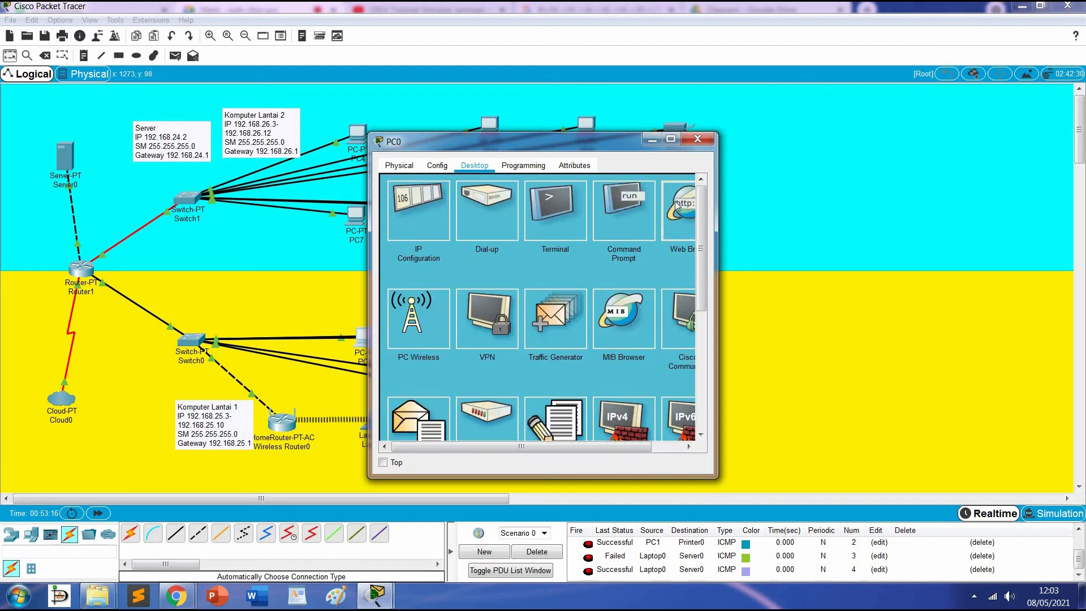
pyautogui.click(525, 206)
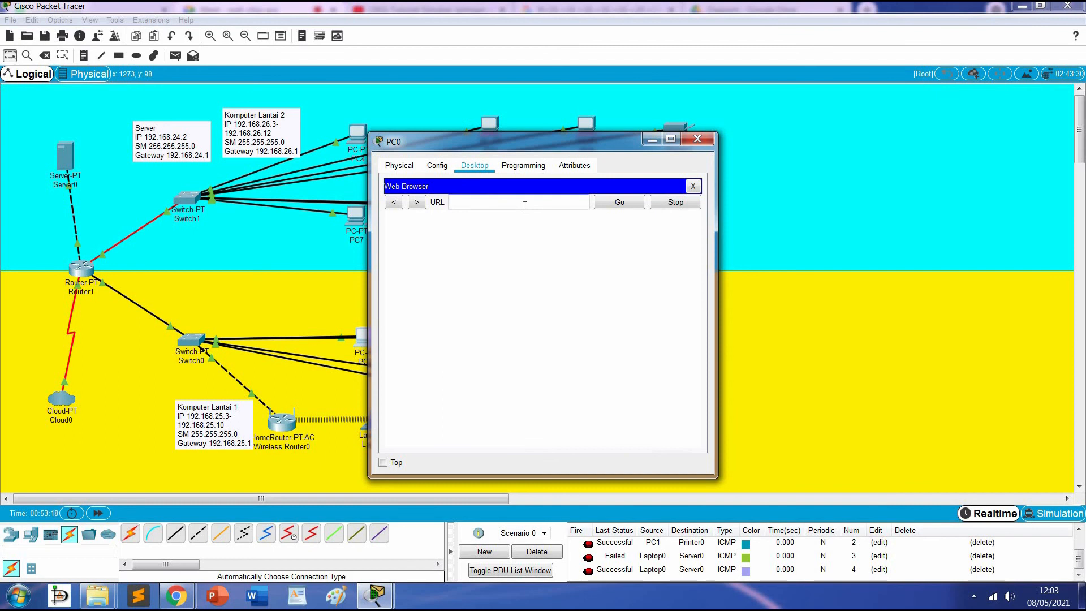
pyautogui.write('192.168.24.2')
pyautogui.click(616, 205)
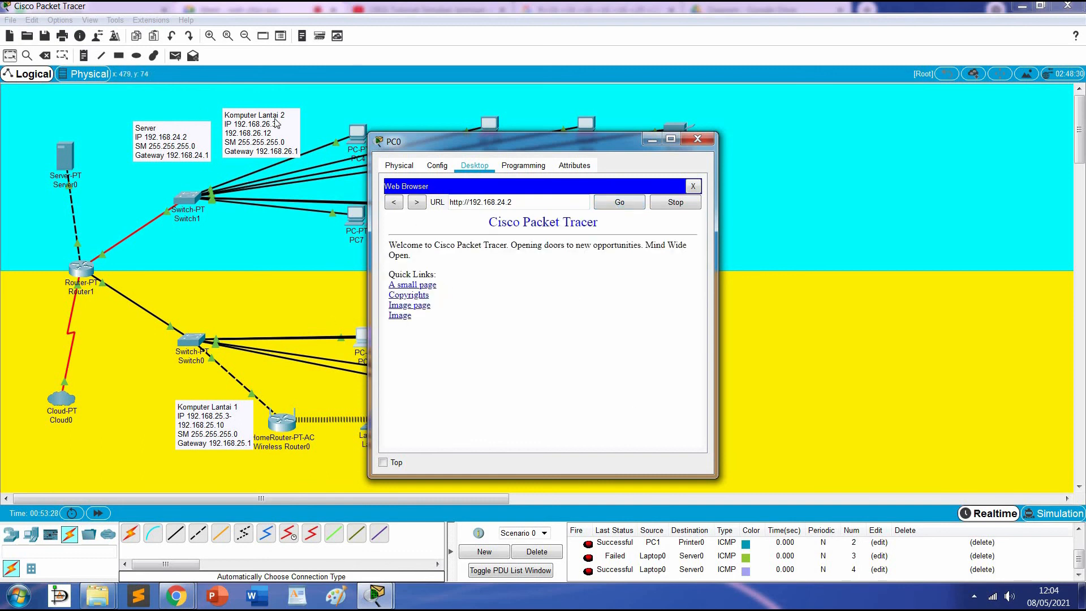
pyautogui.click(705, 140)
pyautogui.click(705, 140)
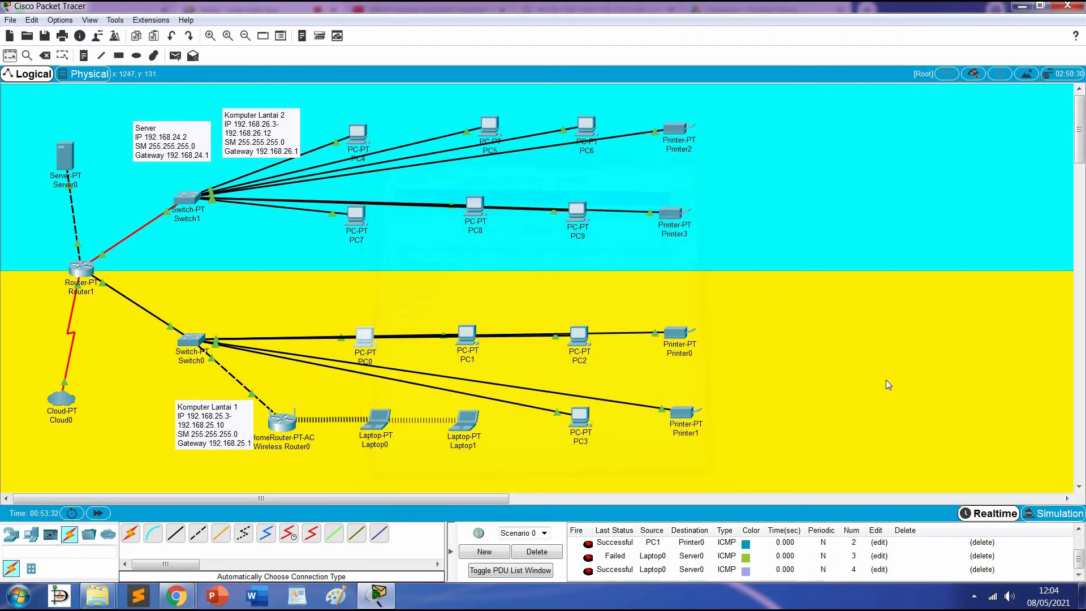